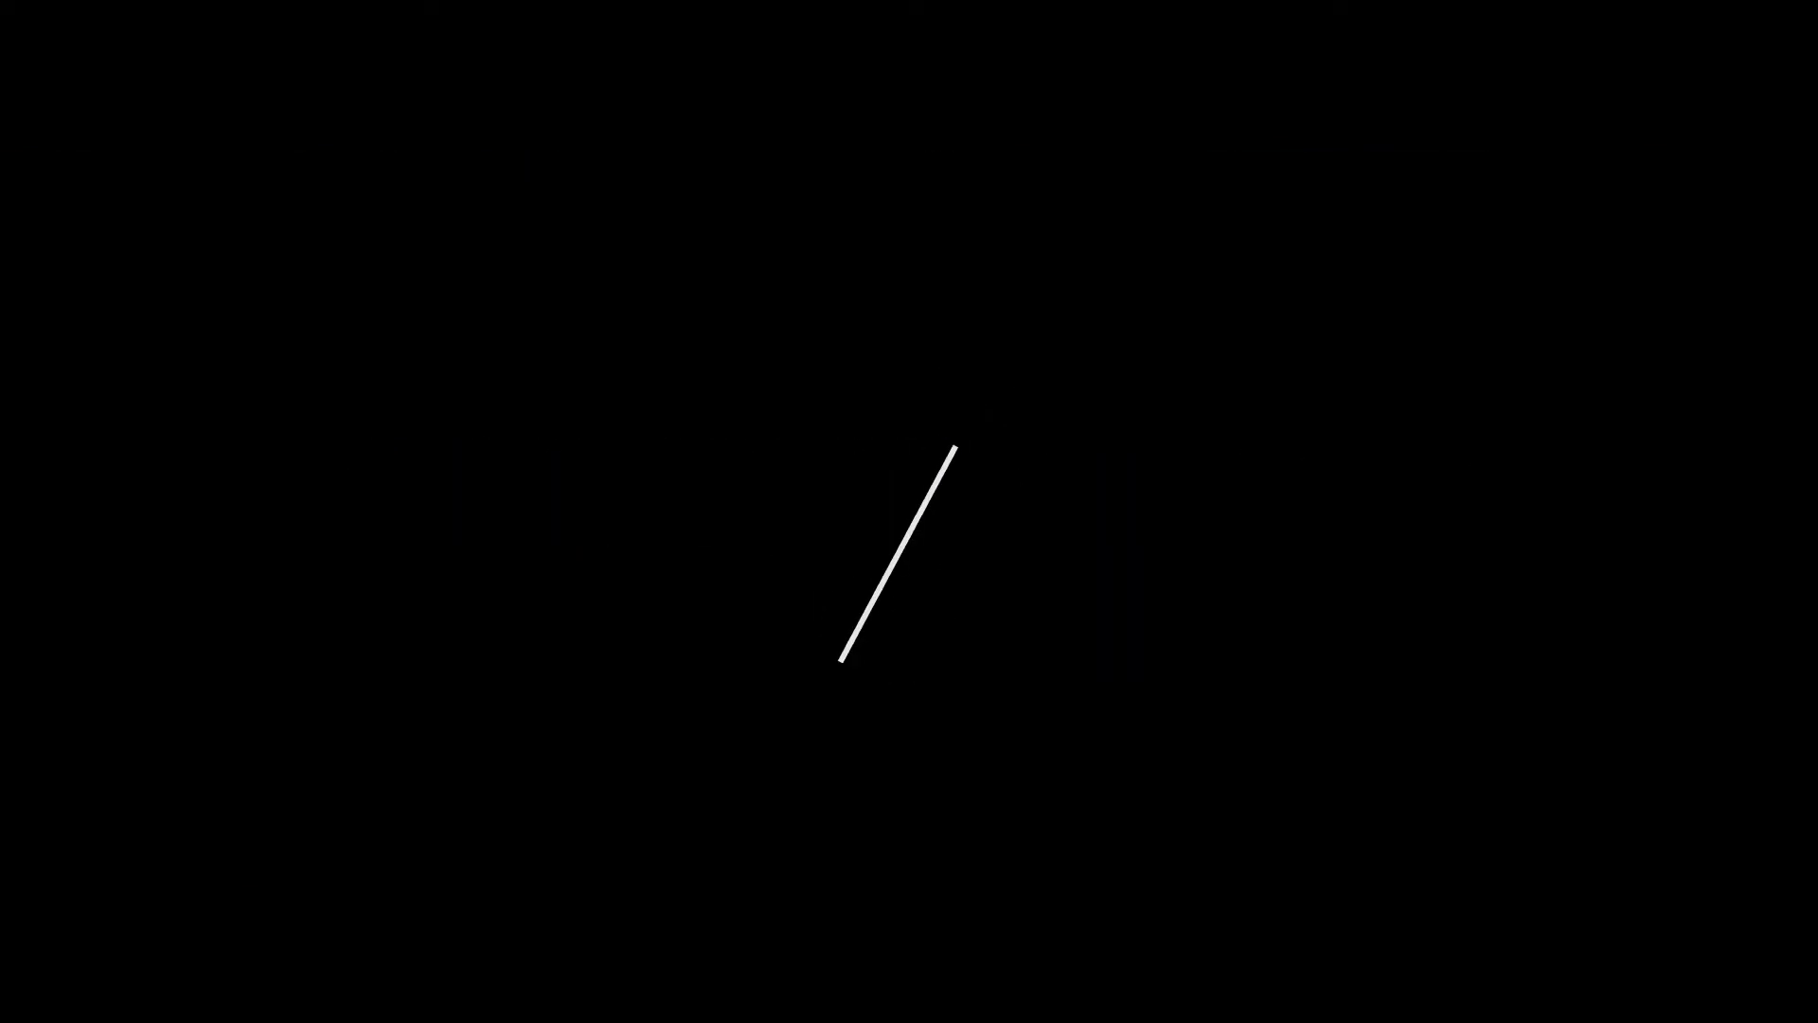
# Drag Lumetri Color from the Effects panel onto the boat's Nested Sequence clip
pyautogui.moveTo(150, 886); pyautogui.dragTo(1178, 868)
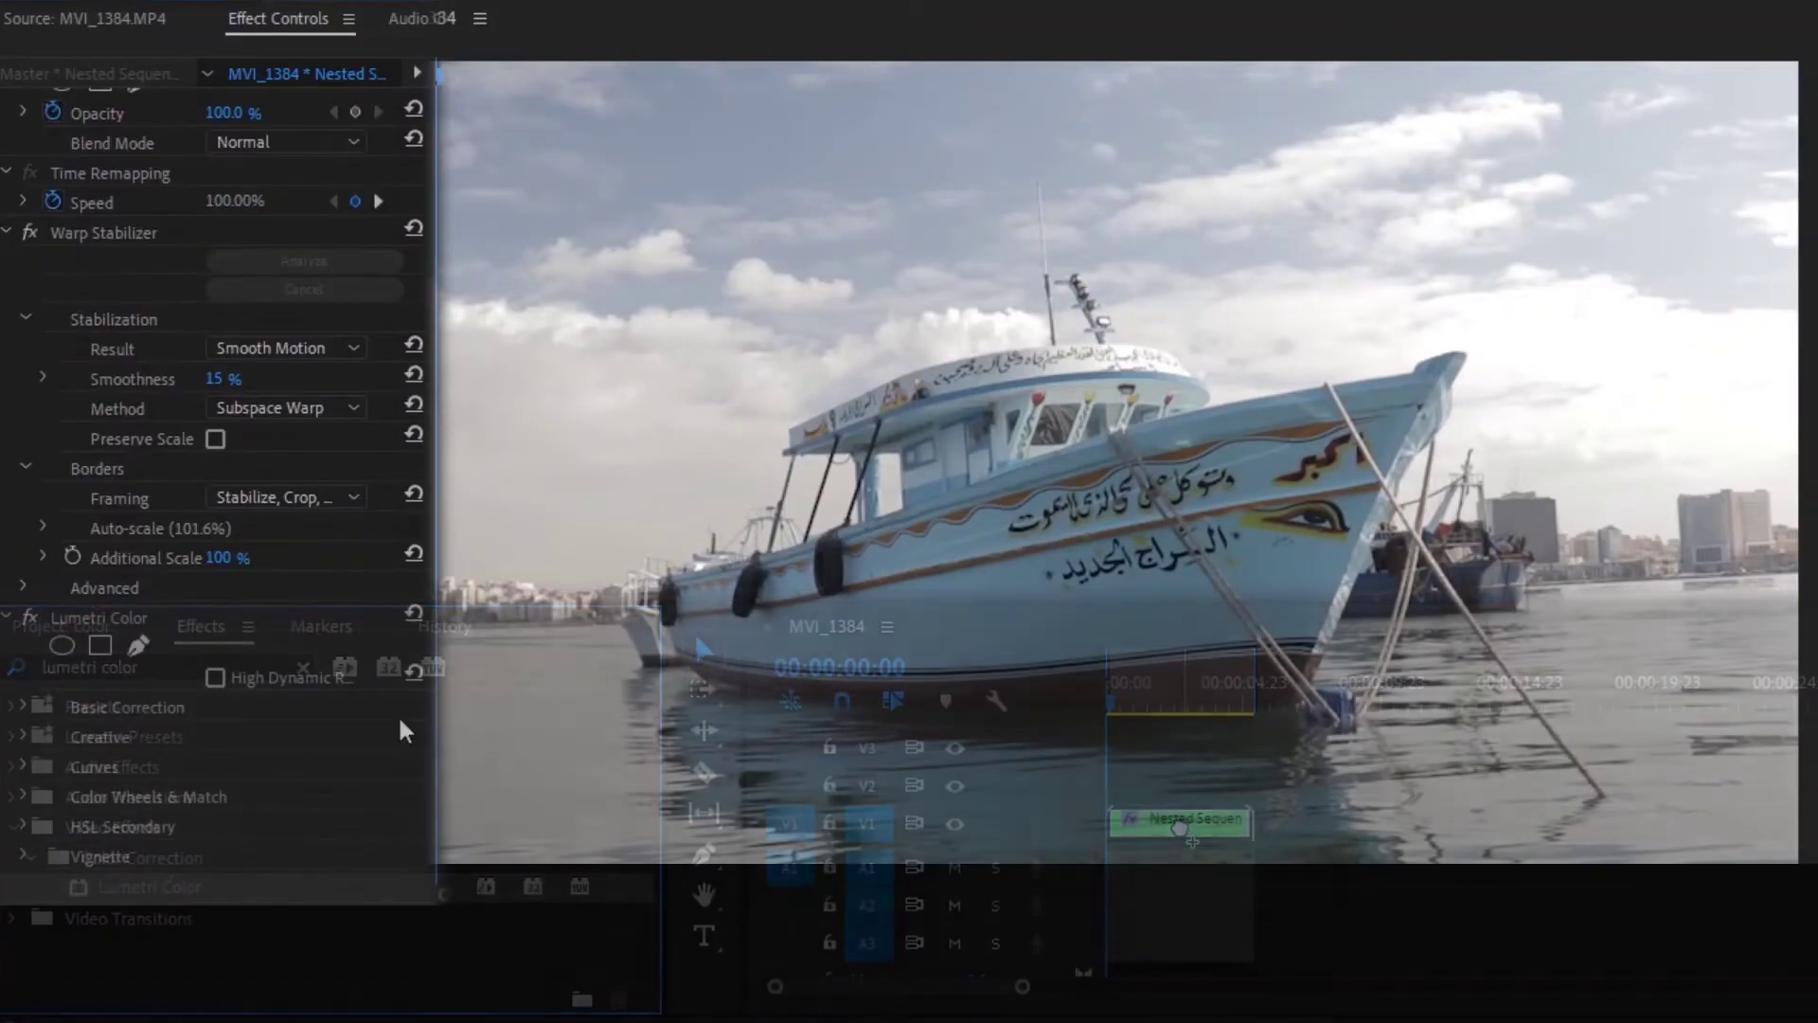
# Fix white balance with the eyedropper, then set Exposure to -0.2 and Contrast to 20
pyautogui.click(218, 826)
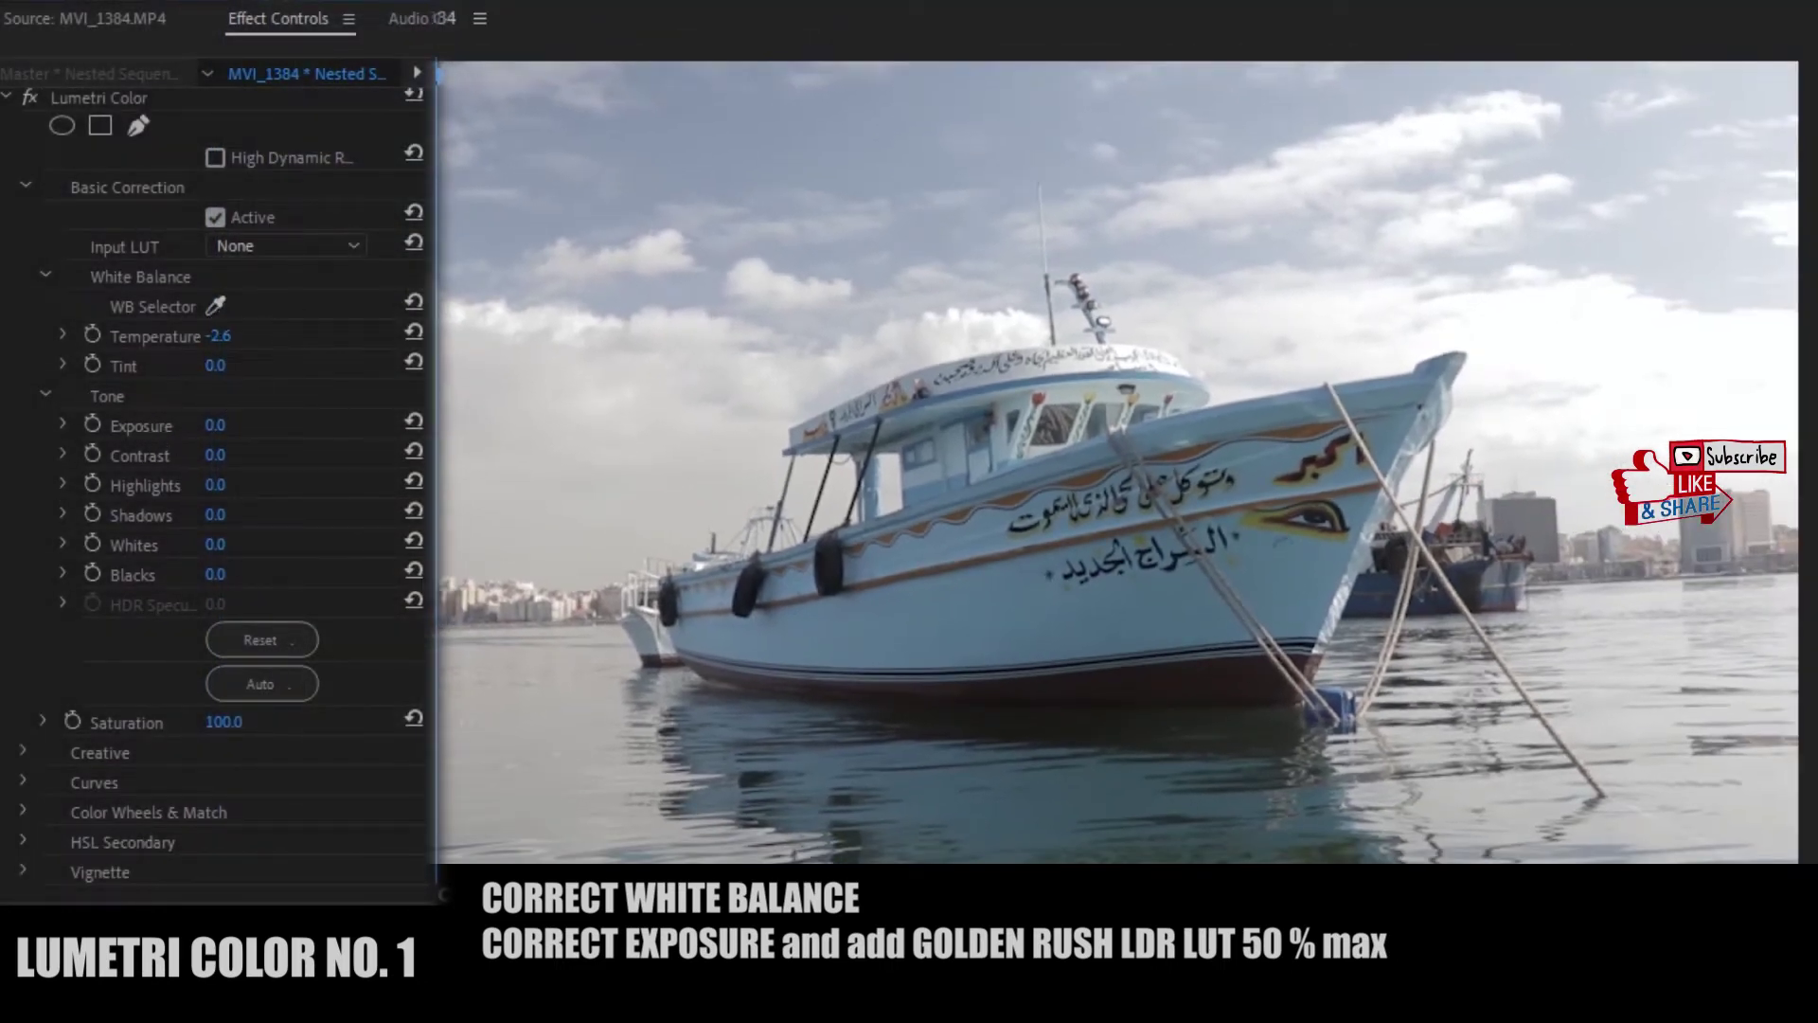
pyautogui.moveTo(215, 426); pyautogui.dragTo(284, 425)
pyautogui.click(227, 424)
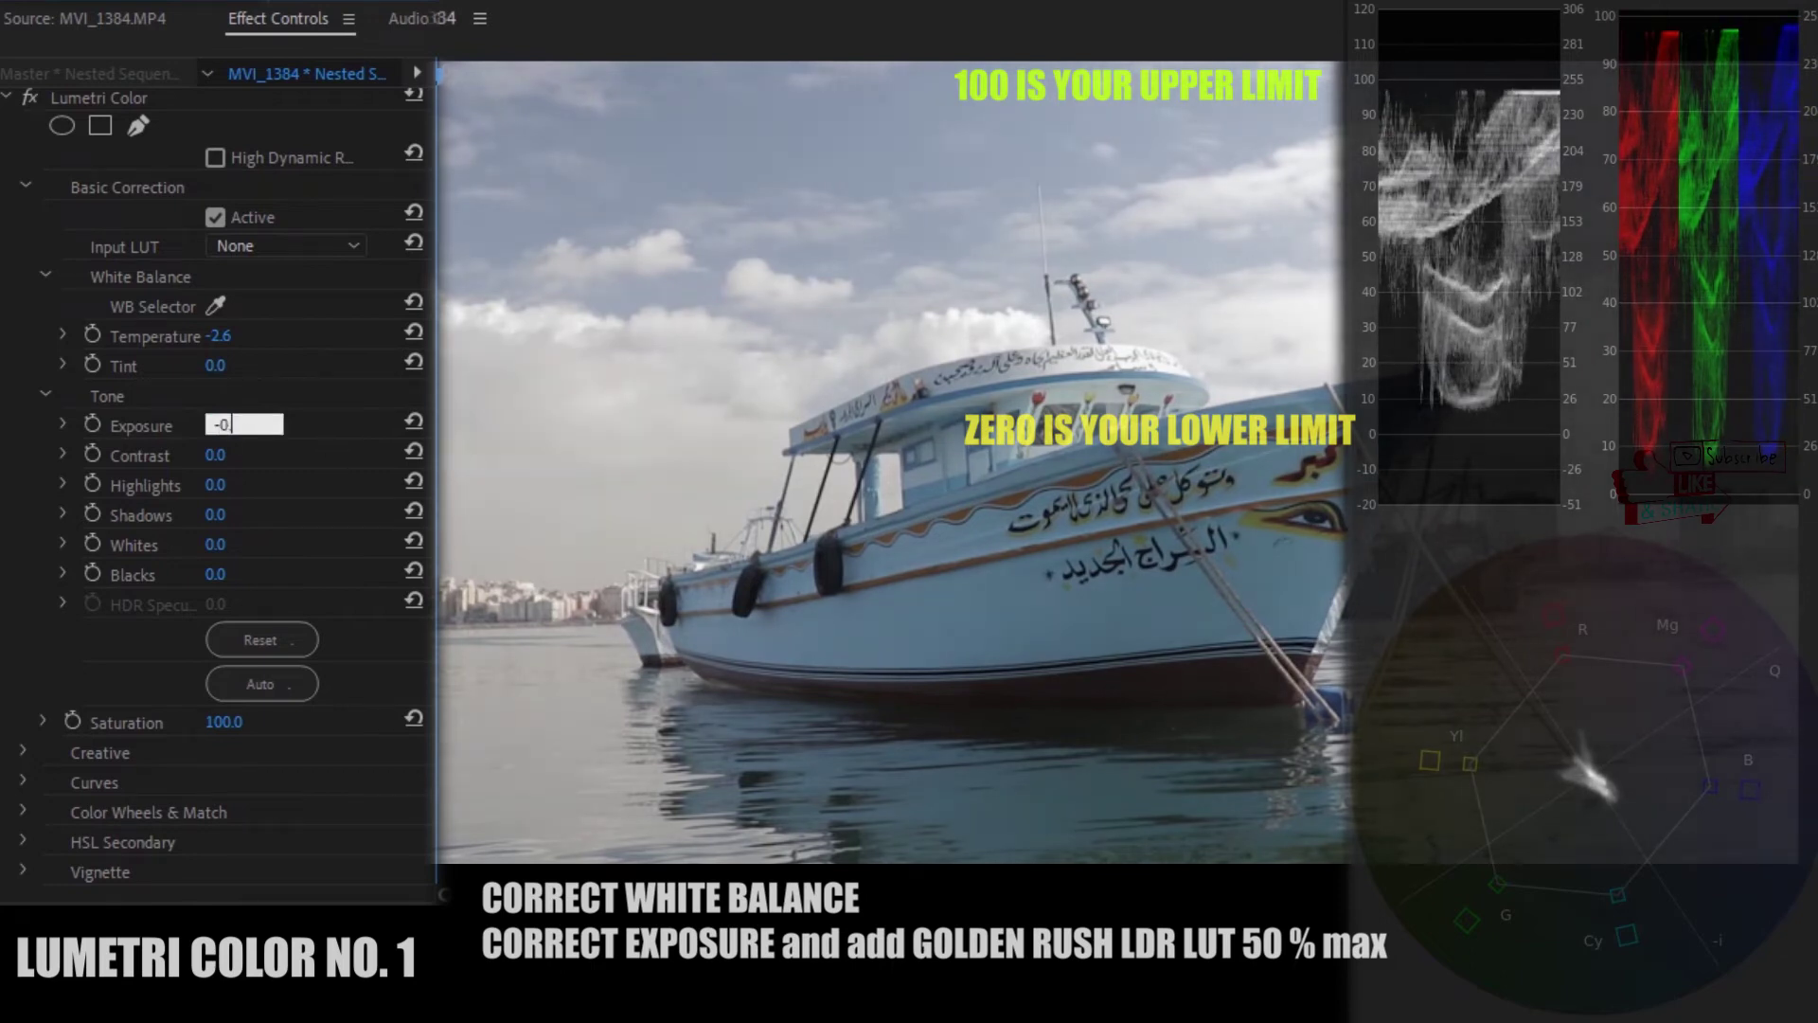
pyautogui.write('2')
pyautogui.press('Return')
pyautogui.press('Tab')
pyautogui.write('20')
pyautogui.press('Return')
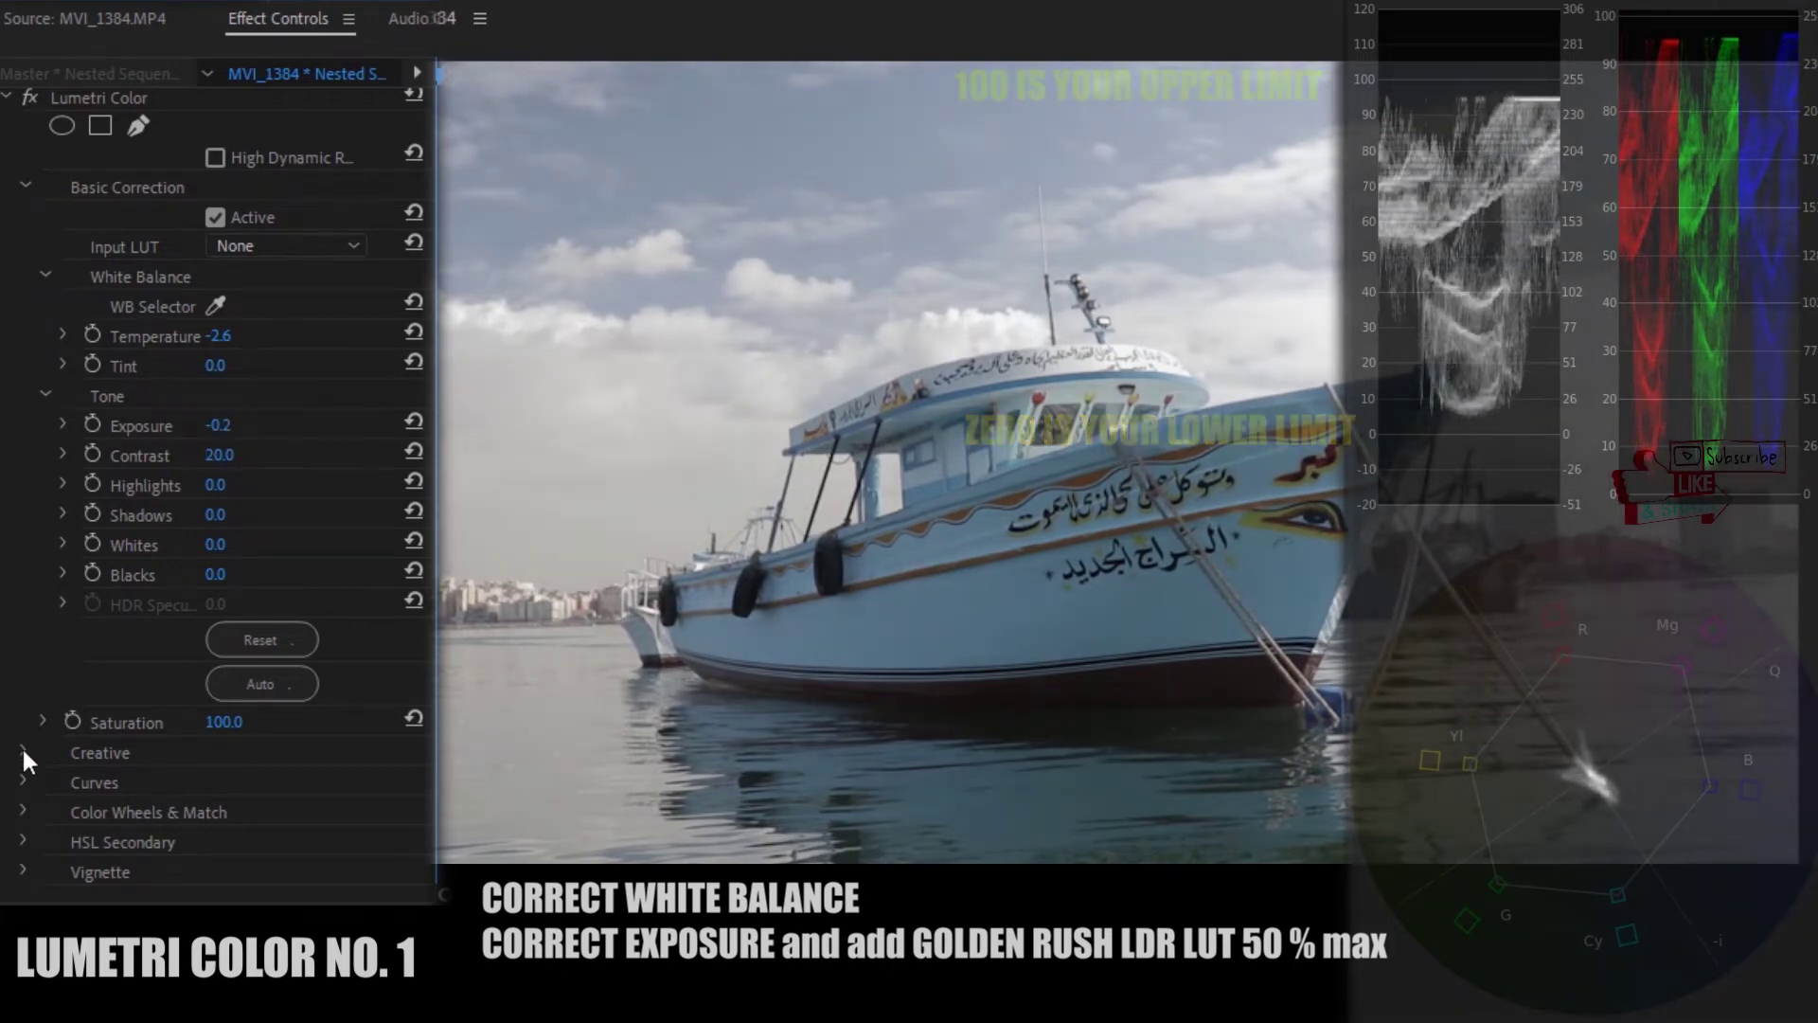
# Apply the SL GOLD RUSH creative look at 50 intensity
pyautogui.click(23, 752)
pyautogui.scroll(-4, 189, 568)
pyautogui.click(284, 446)
pyautogui.scroll(-1, 312, 662)
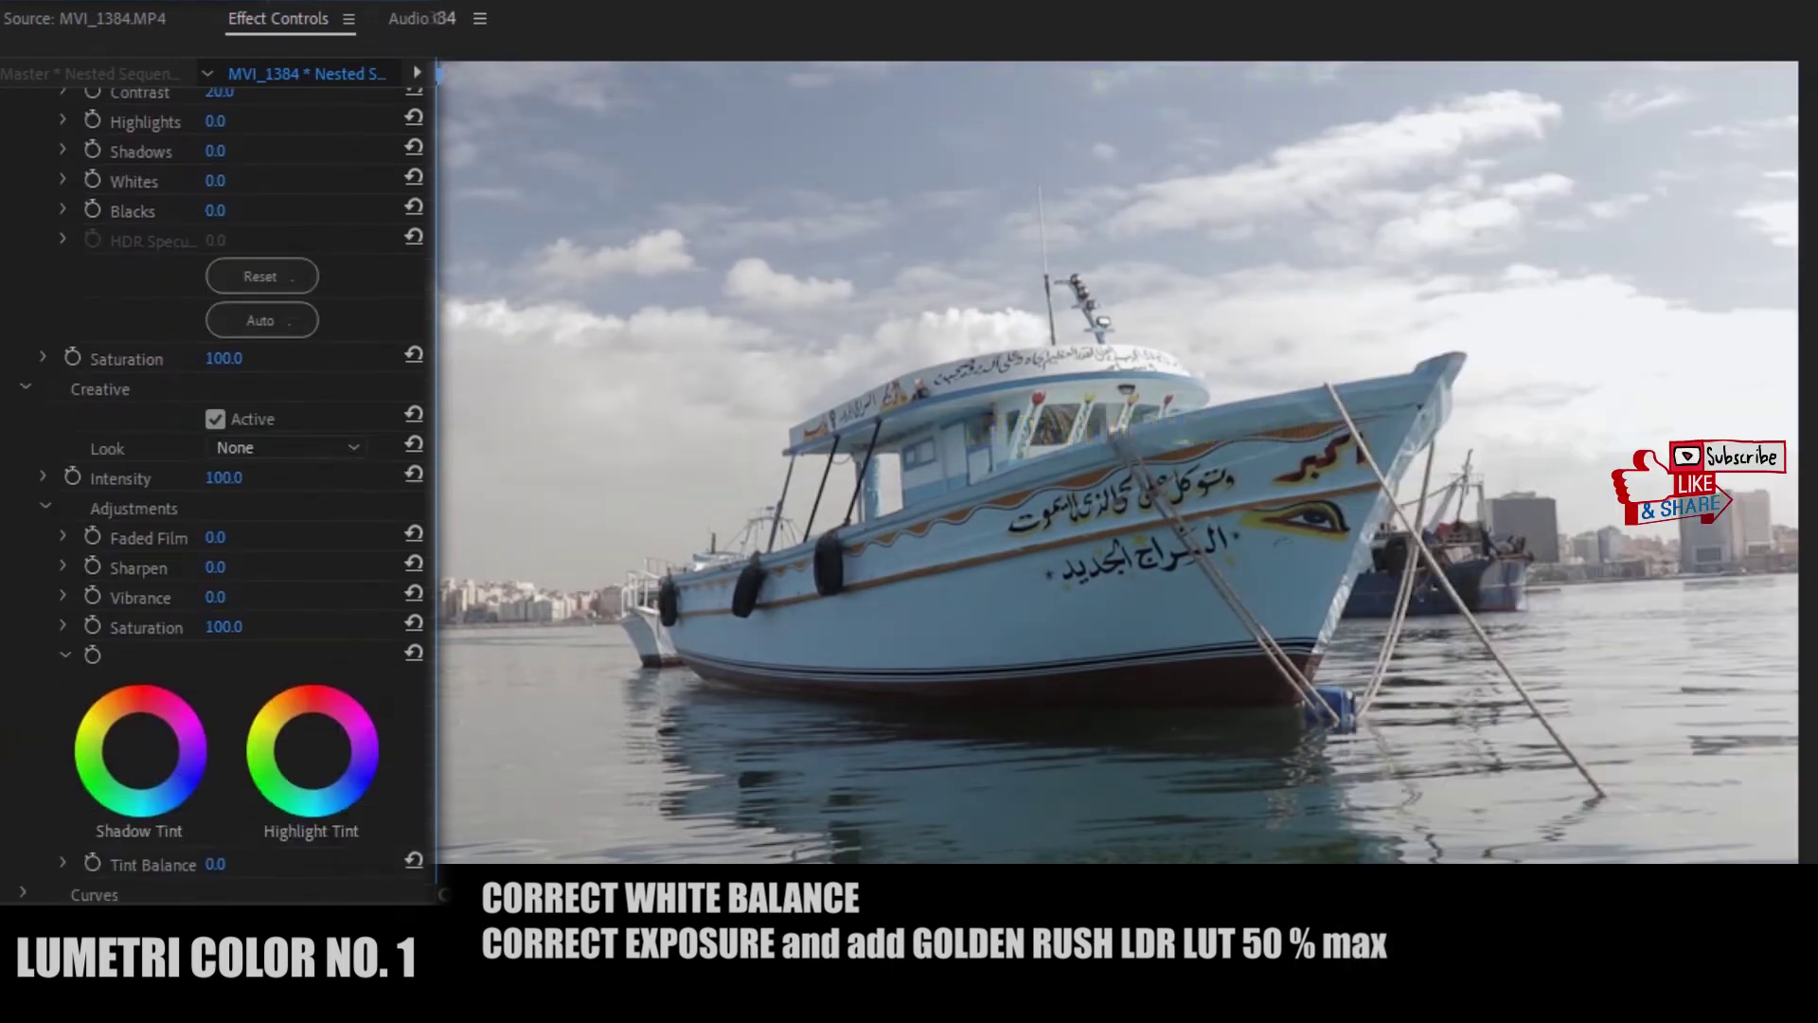
pyautogui.scroll(-3, 312, 682)
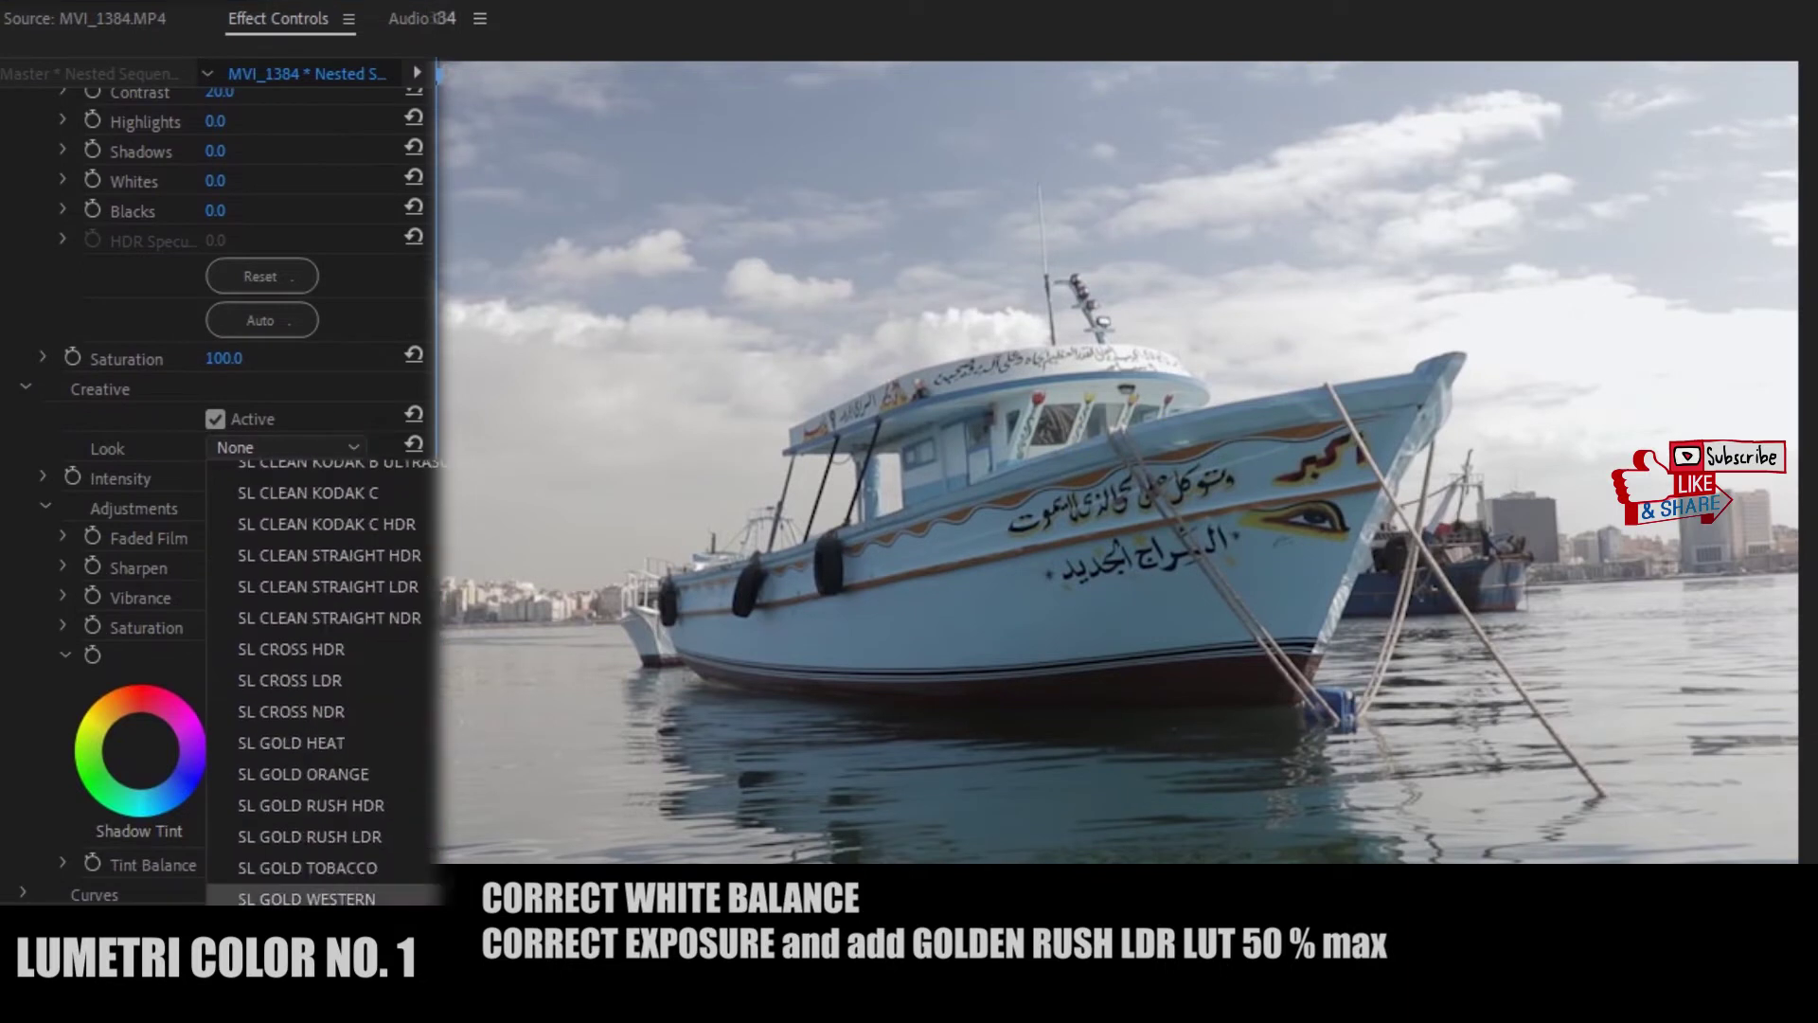
pyautogui.click(355, 831)
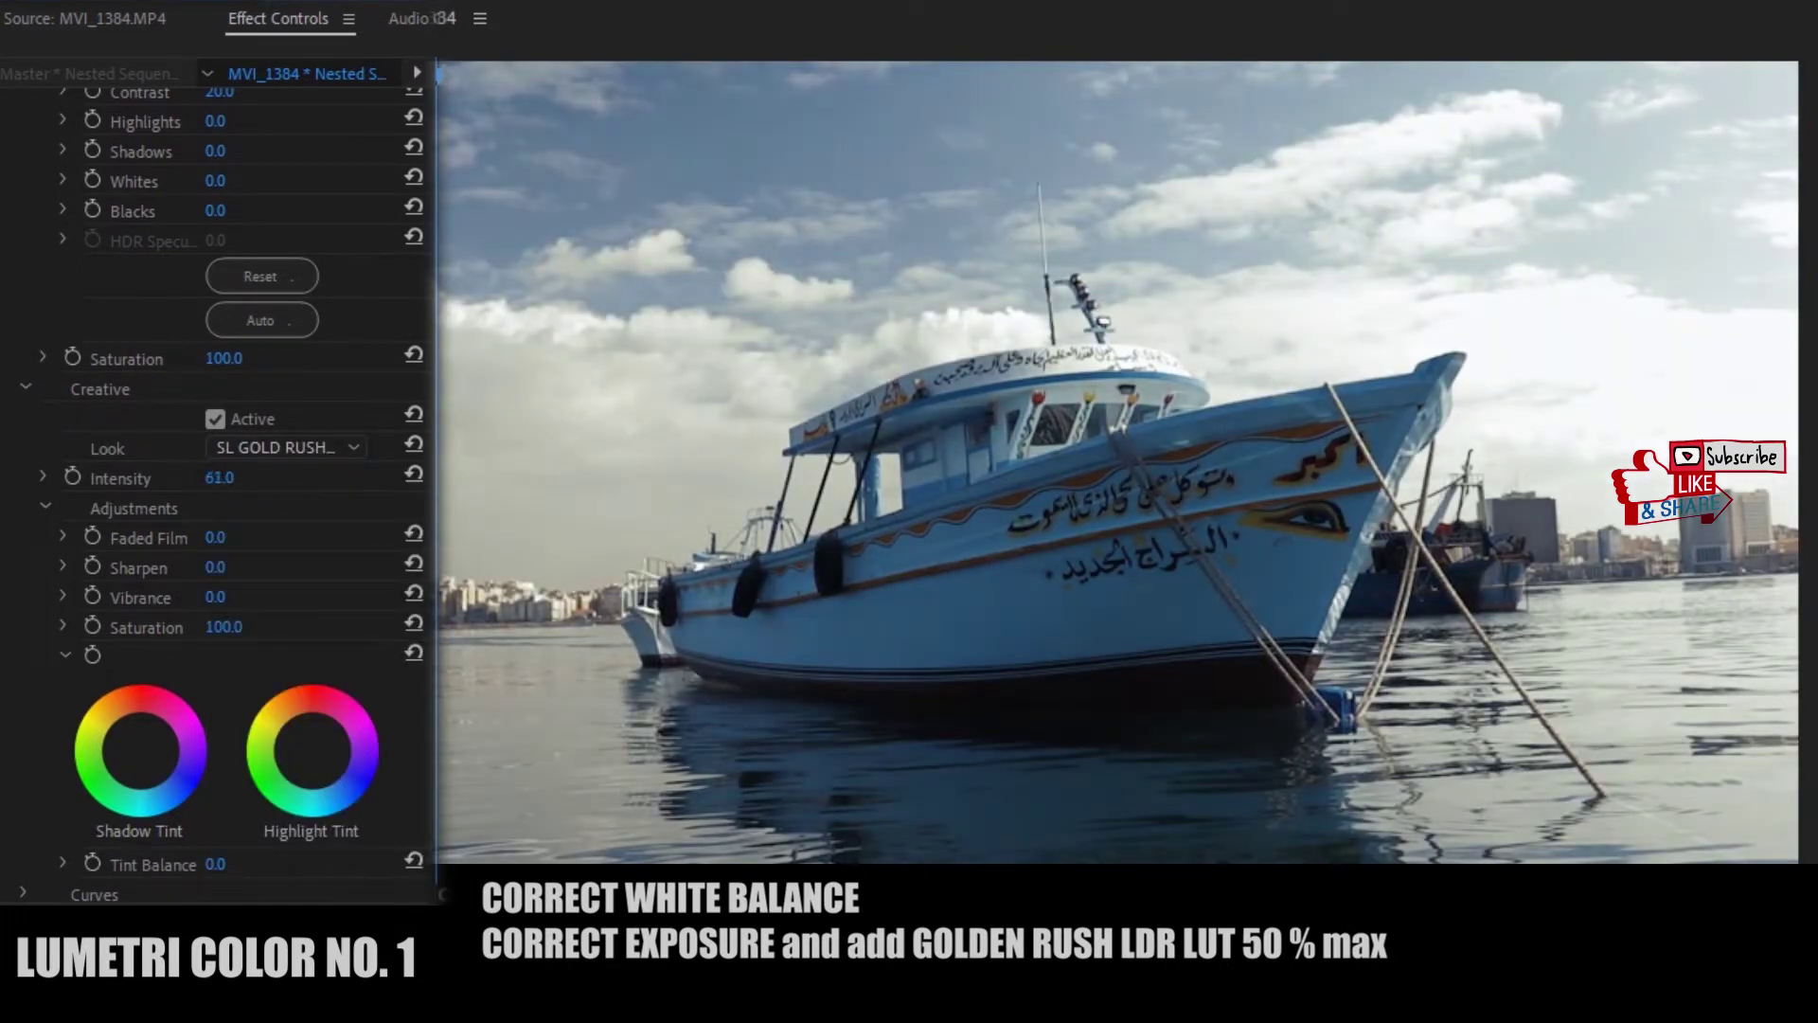
pyautogui.click(219, 478)
pyautogui.write('50')
pyautogui.press('Return')
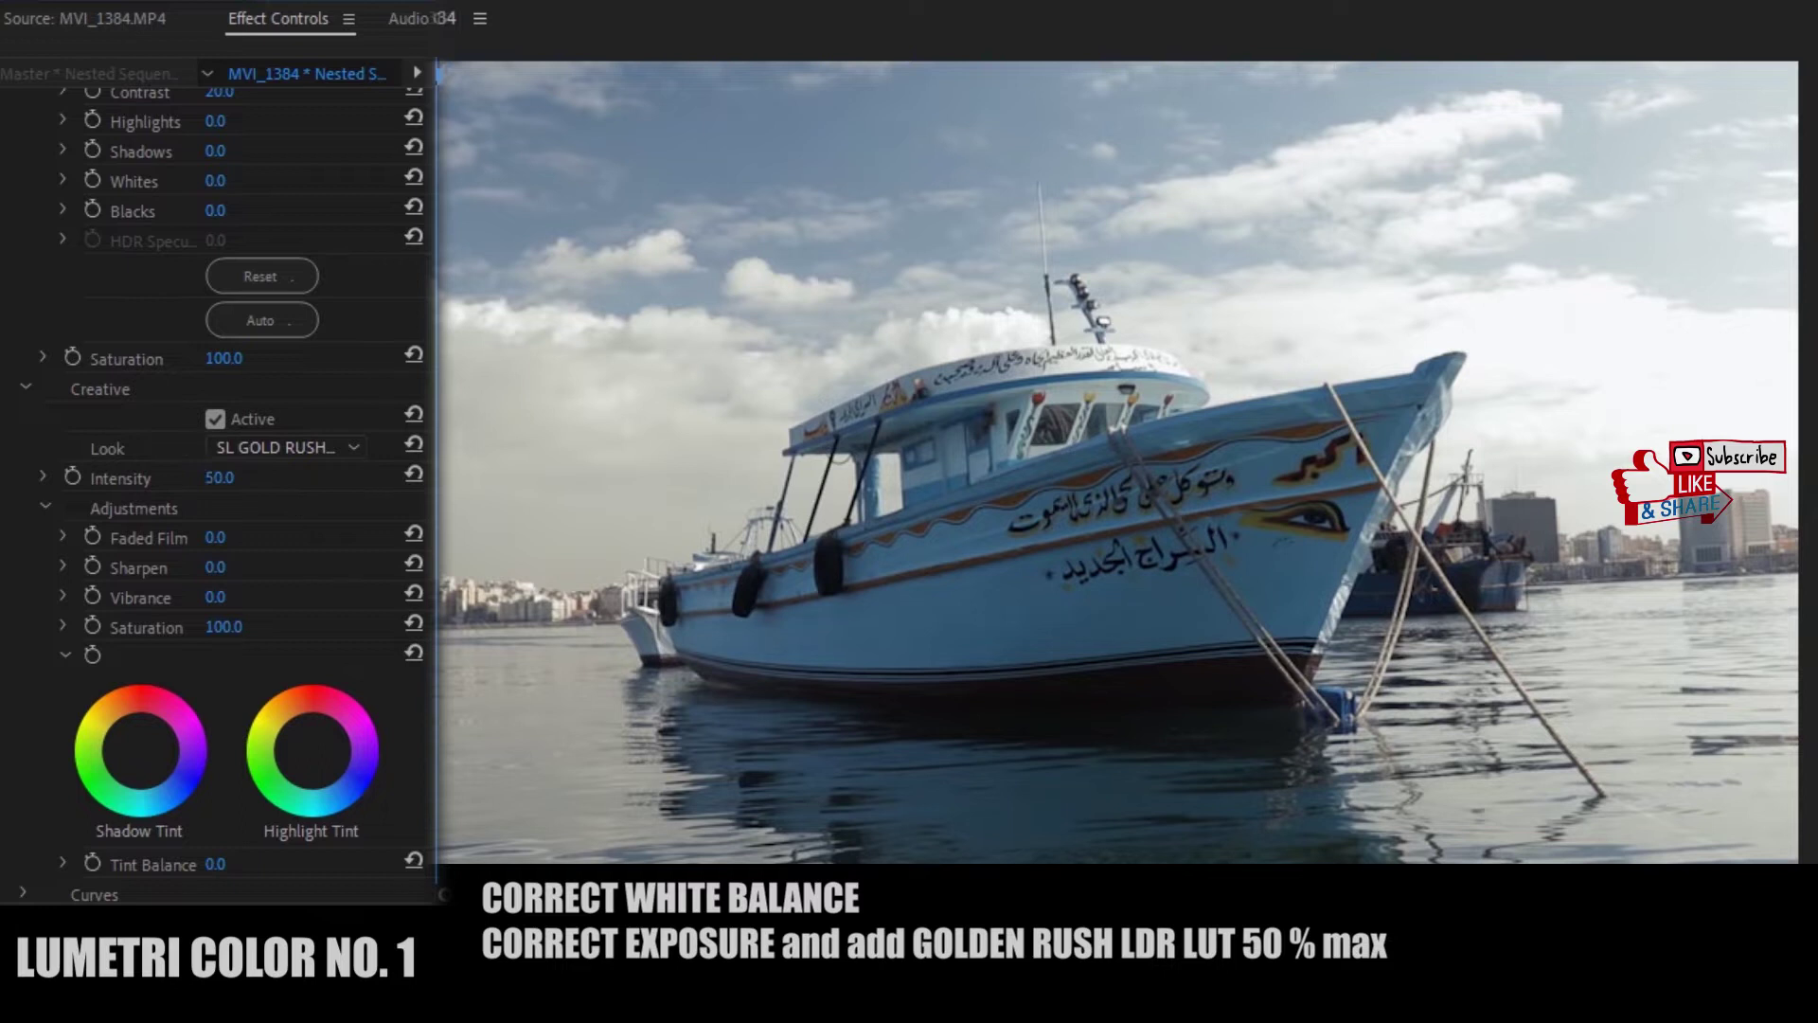
# Lift the RGB curve's black point to raise the shadows
pyautogui.scroll(-3, 43, 767)
pyautogui.click(44, 760)
pyautogui.scroll(-10, 118, 570)
pyautogui.moveTo(68, 640); pyautogui.dragTo(73, 633)
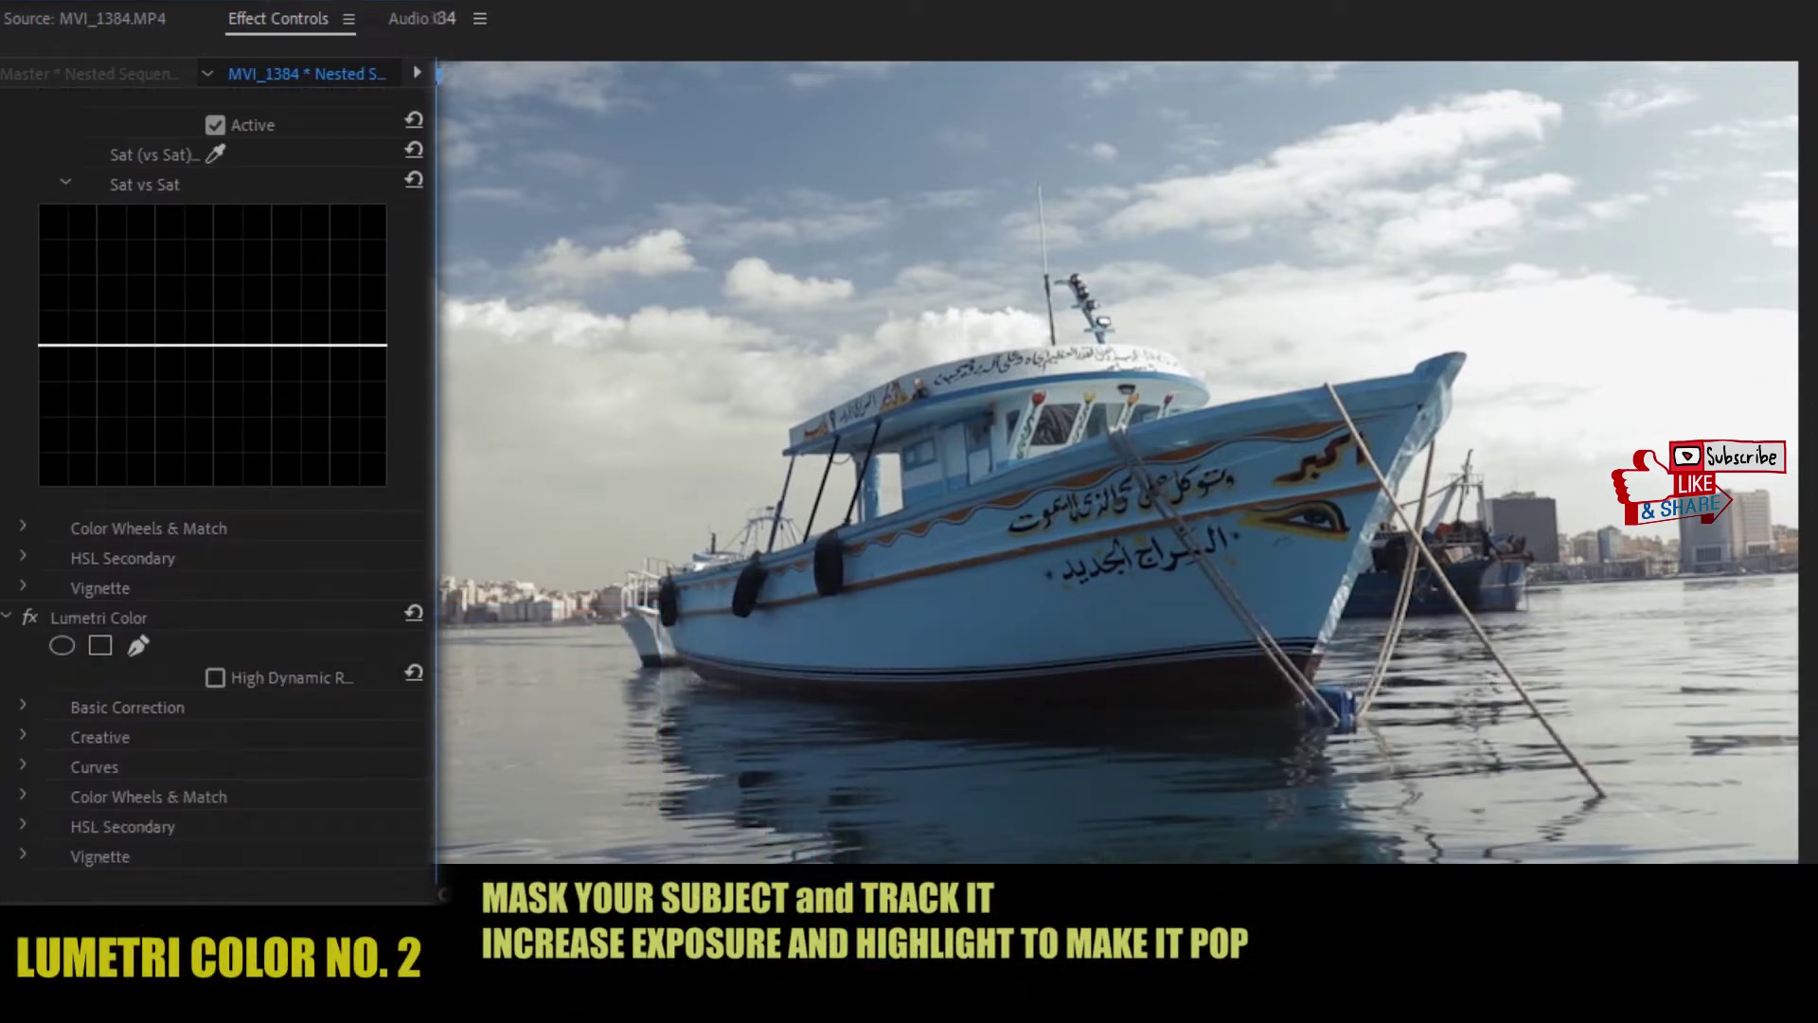
# Draw a pen mask up the boat's left edge and along its top
pyautogui.click(136, 651)
pyautogui.click(644, 649)
pyautogui.click(630, 565)
pyautogui.click(696, 522)
pyautogui.click(748, 468)
pyautogui.click(783, 400)
pyautogui.click(910, 357)
pyautogui.click(1018, 318)
pyautogui.click(1107, 318)
pyautogui.click(1183, 314)
pyautogui.click(1254, 365)
pyautogui.click(1350, 354)
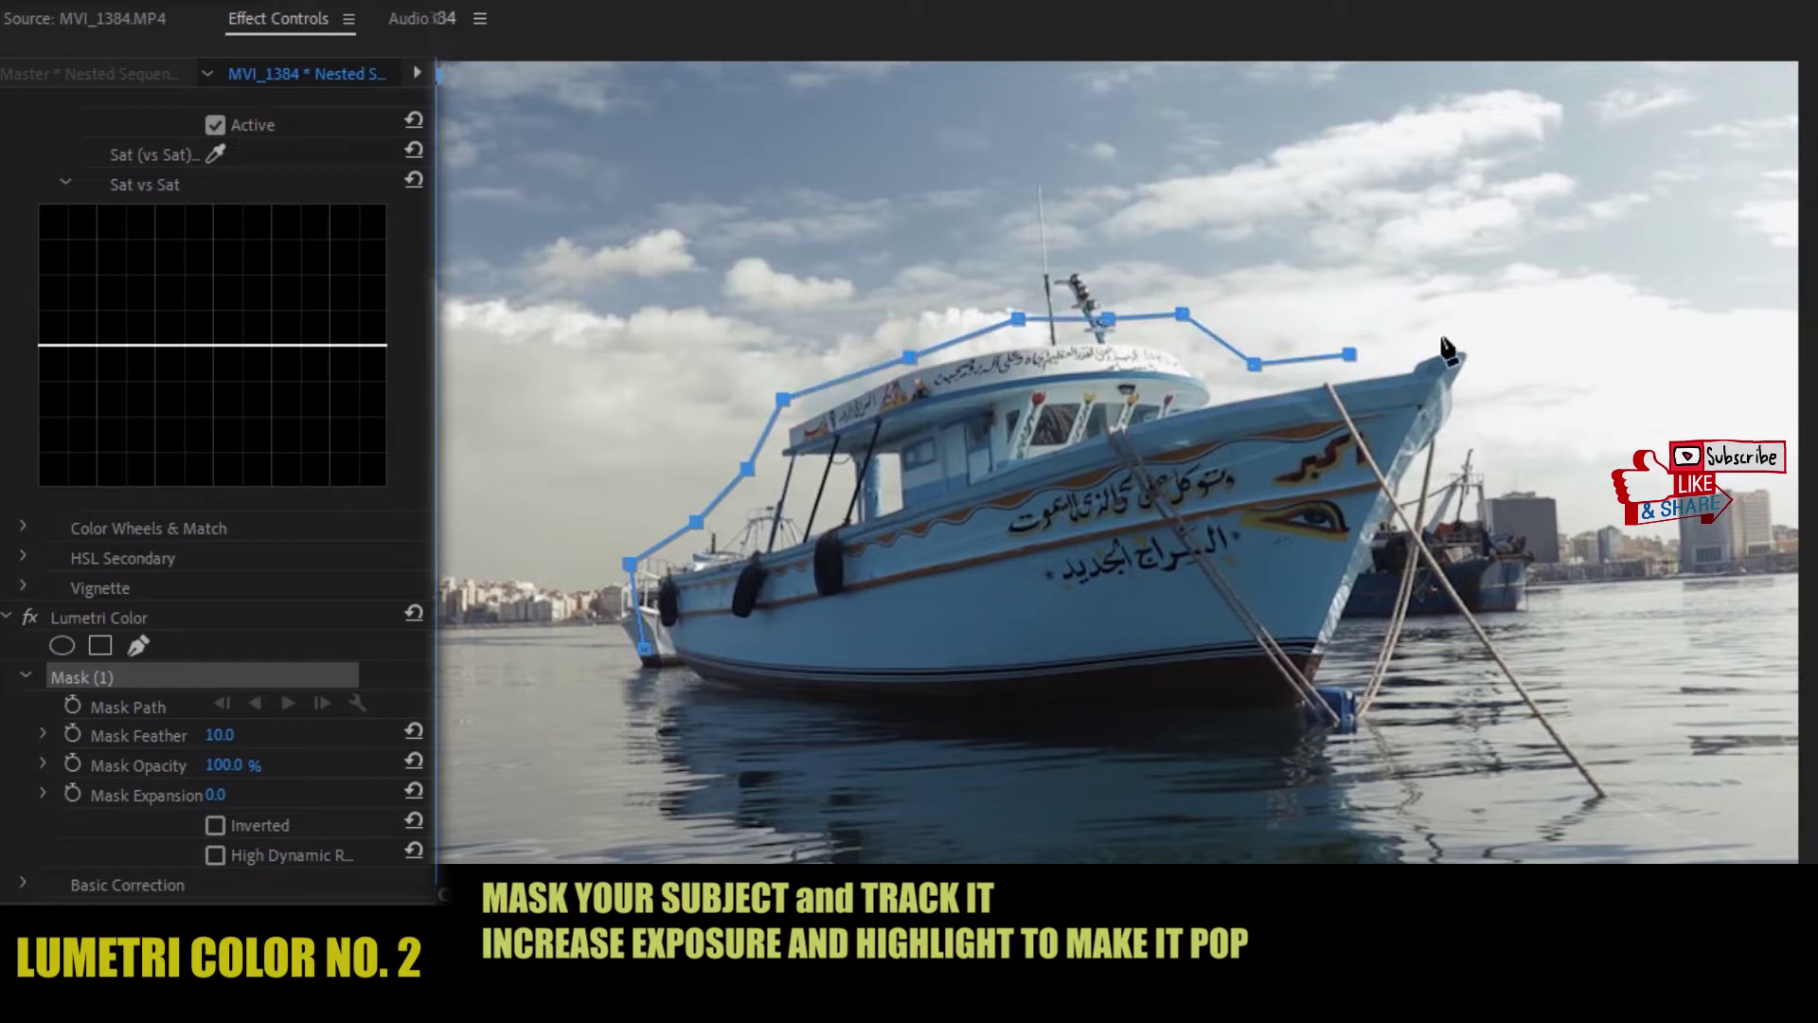
# Finish the boat mask down the bow and along the waterline, close it, and track it forward
pyautogui.click(1472, 398)
pyautogui.click(1447, 522)
pyautogui.click(1381, 632)
pyautogui.click(1333, 732)
pyautogui.click(1227, 737)
pyautogui.click(1009, 723)
pyautogui.click(803, 716)
pyautogui.click(678, 684)
pyautogui.click(643, 648)
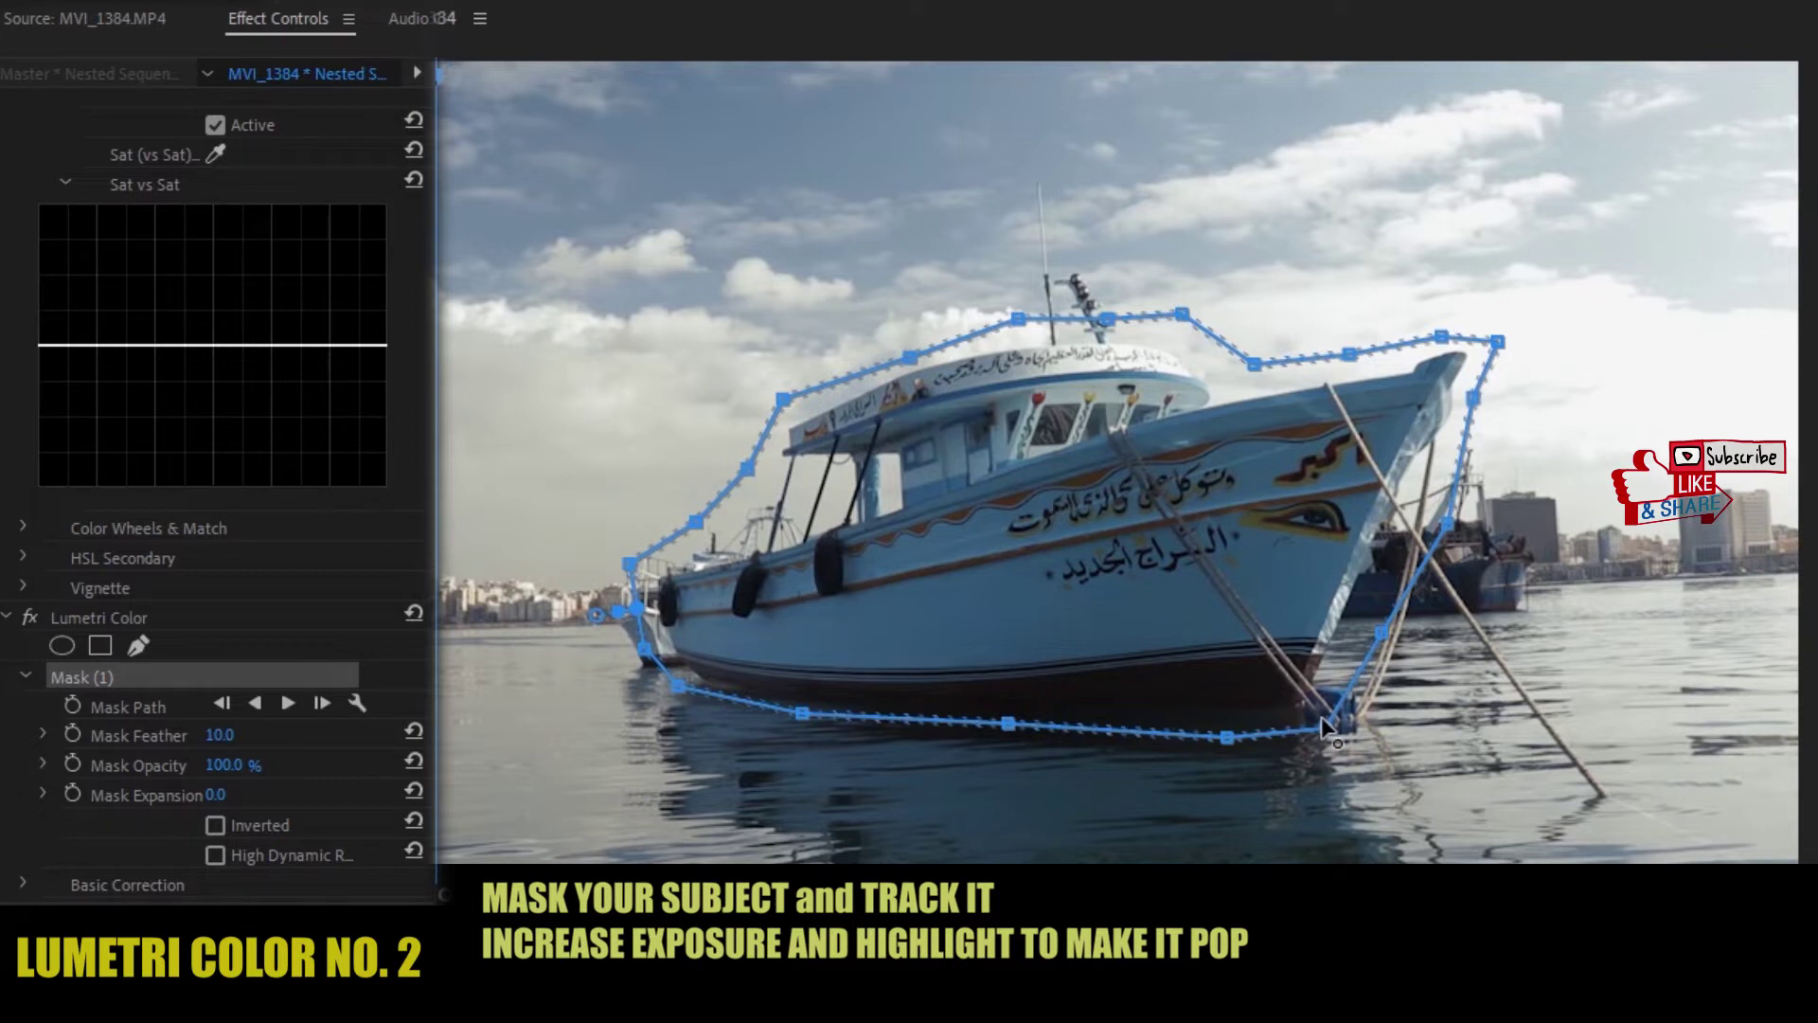
pyautogui.moveTo(1448, 523); pyautogui.dragTo(1418, 516)
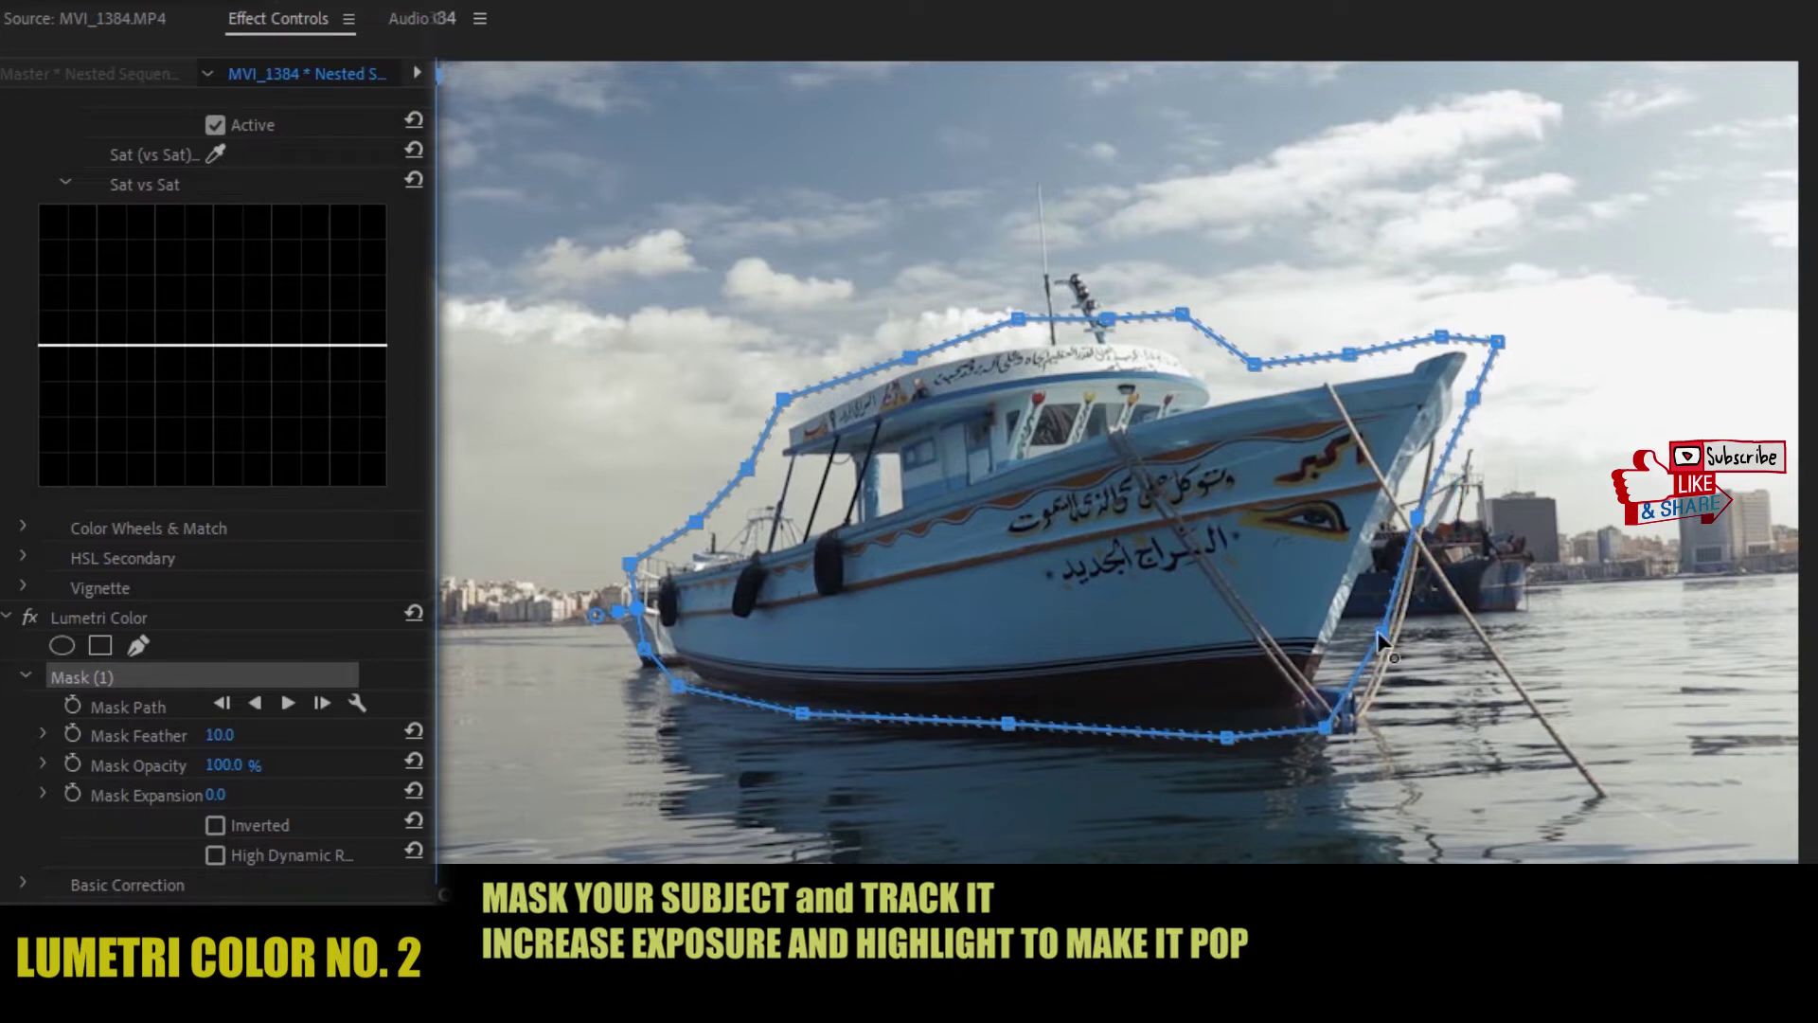
pyautogui.click(288, 702)
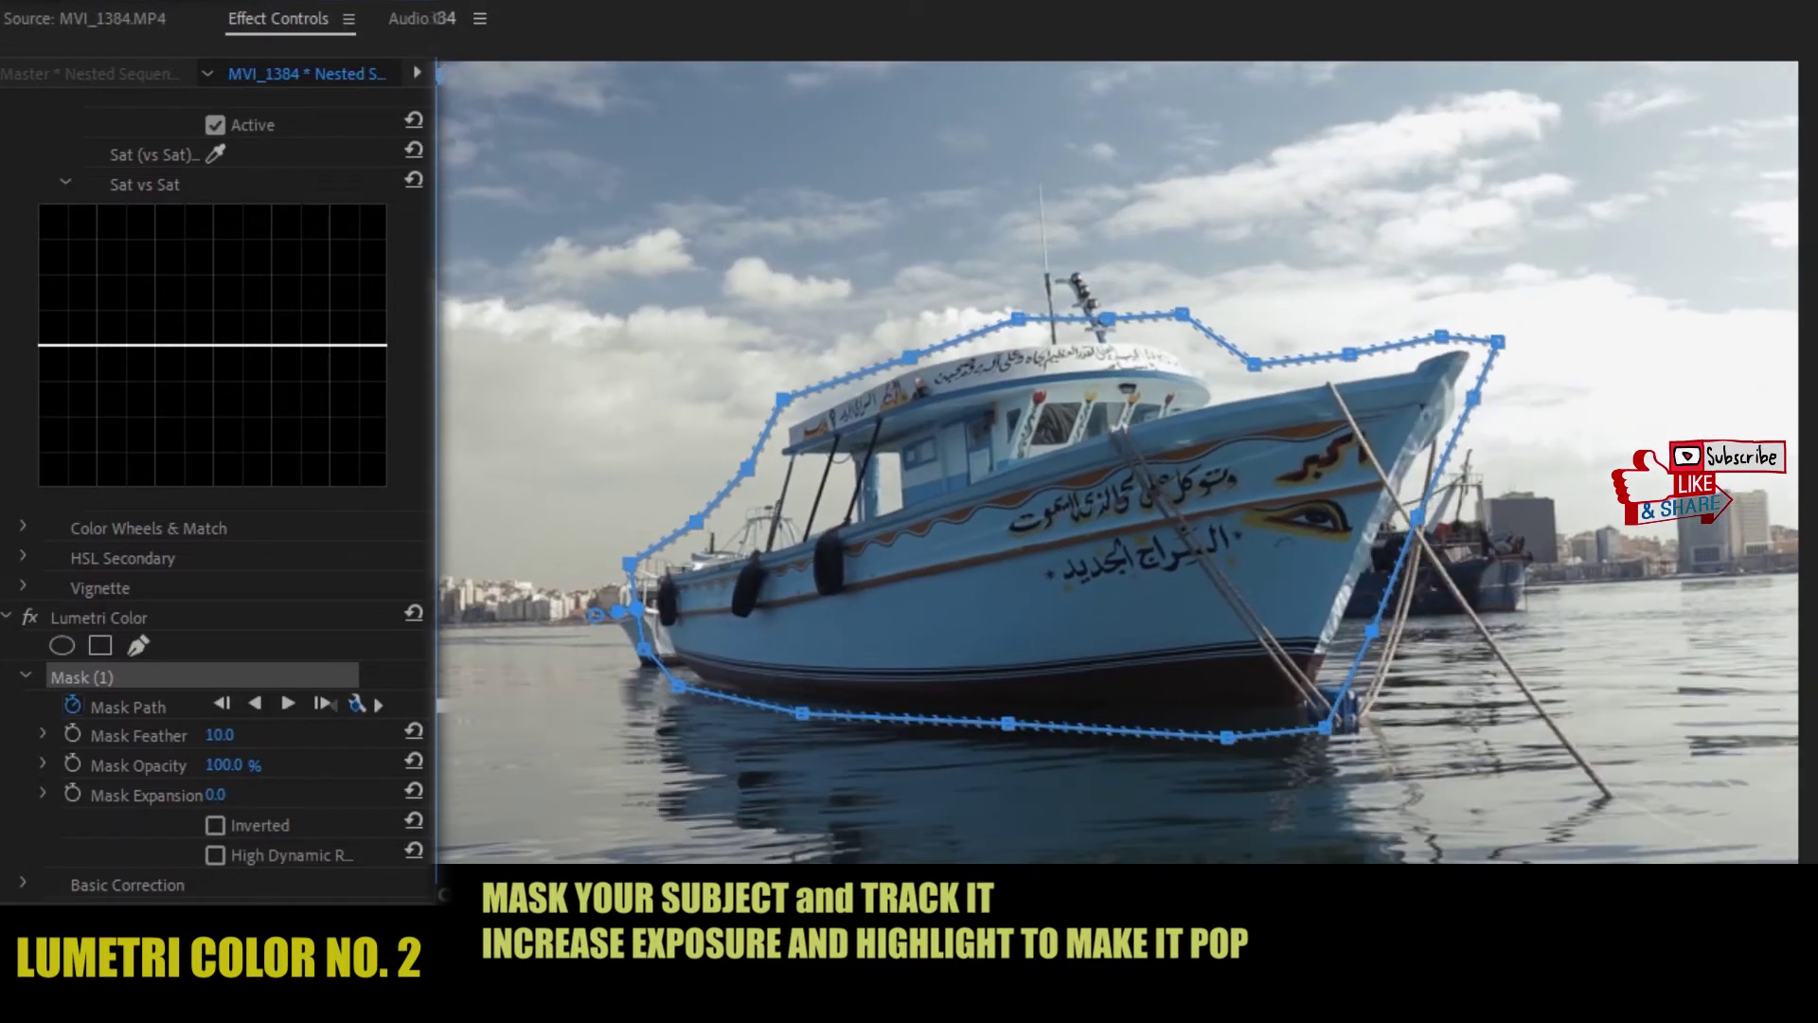
pyautogui.scroll(-3, 24, 719)
# Brighten the masked boat with Exposure 0.9 and Highlights 85
pyautogui.click(22, 707)
pyautogui.scroll(-6, 24, 720)
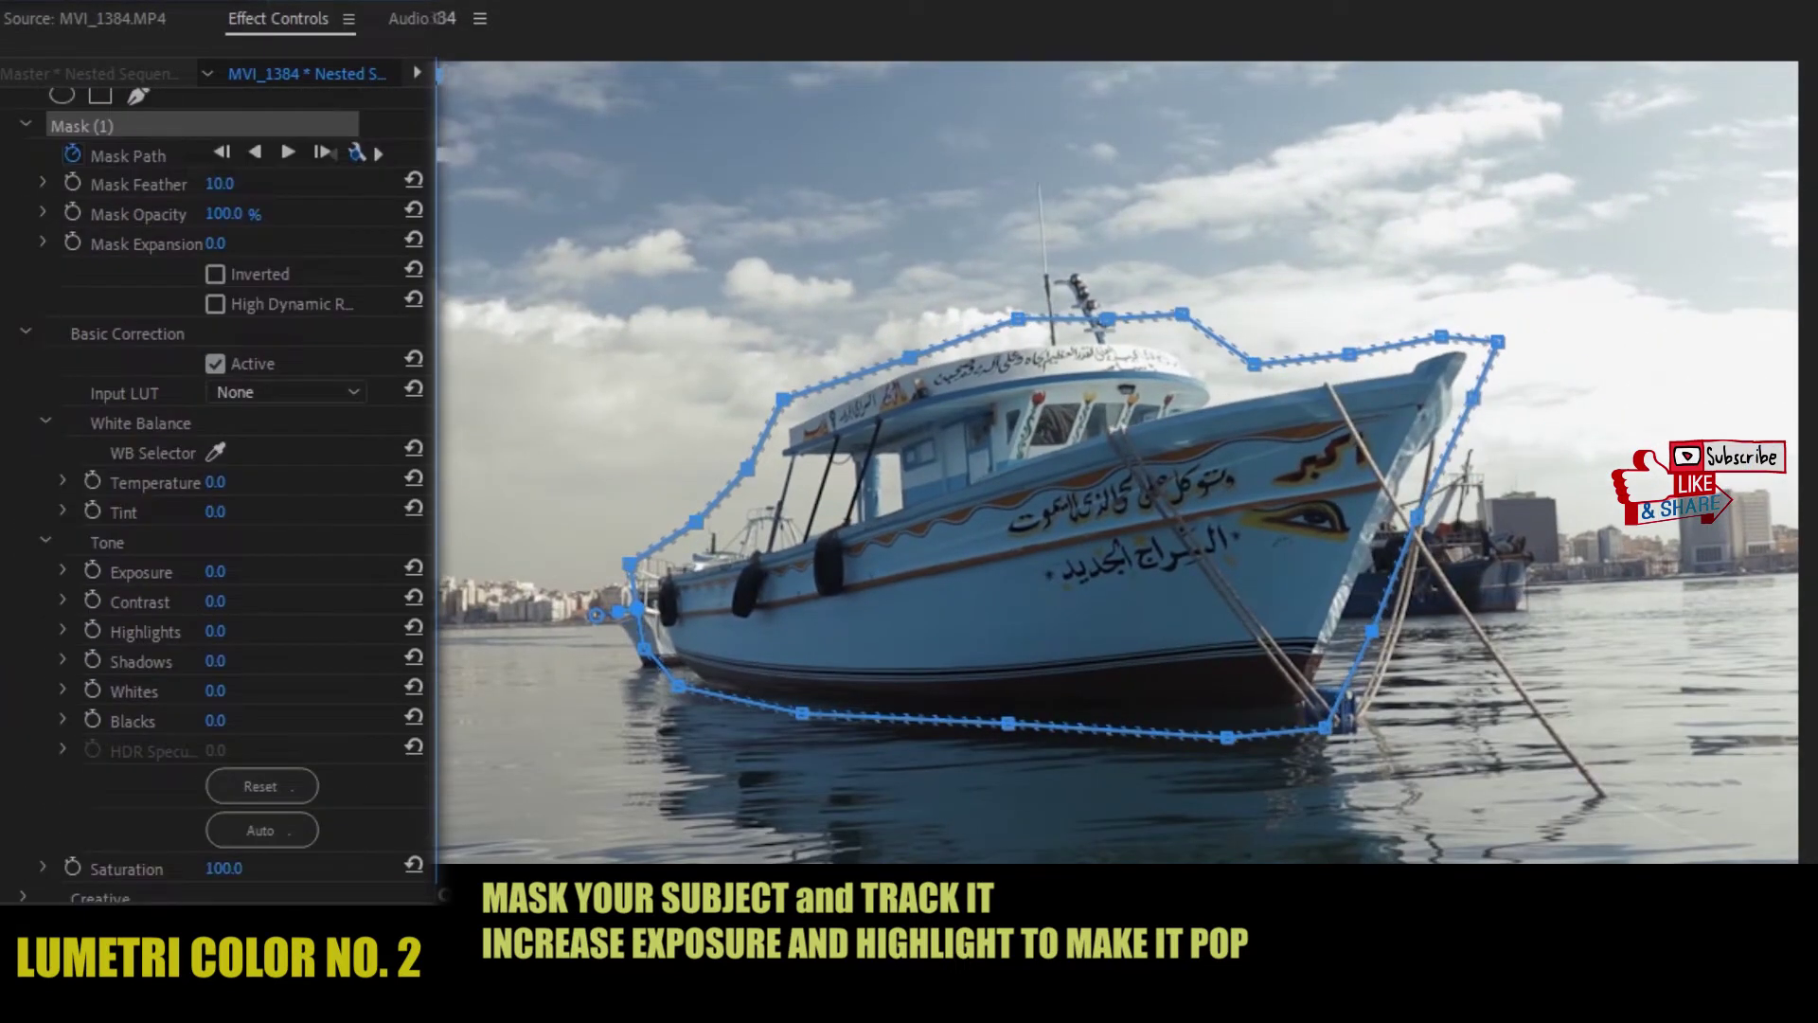
pyautogui.moveTo(218, 573); pyautogui.dragTo(239, 573)
pyautogui.click(227, 572)
pyautogui.write('0.9')
pyautogui.press('Return')
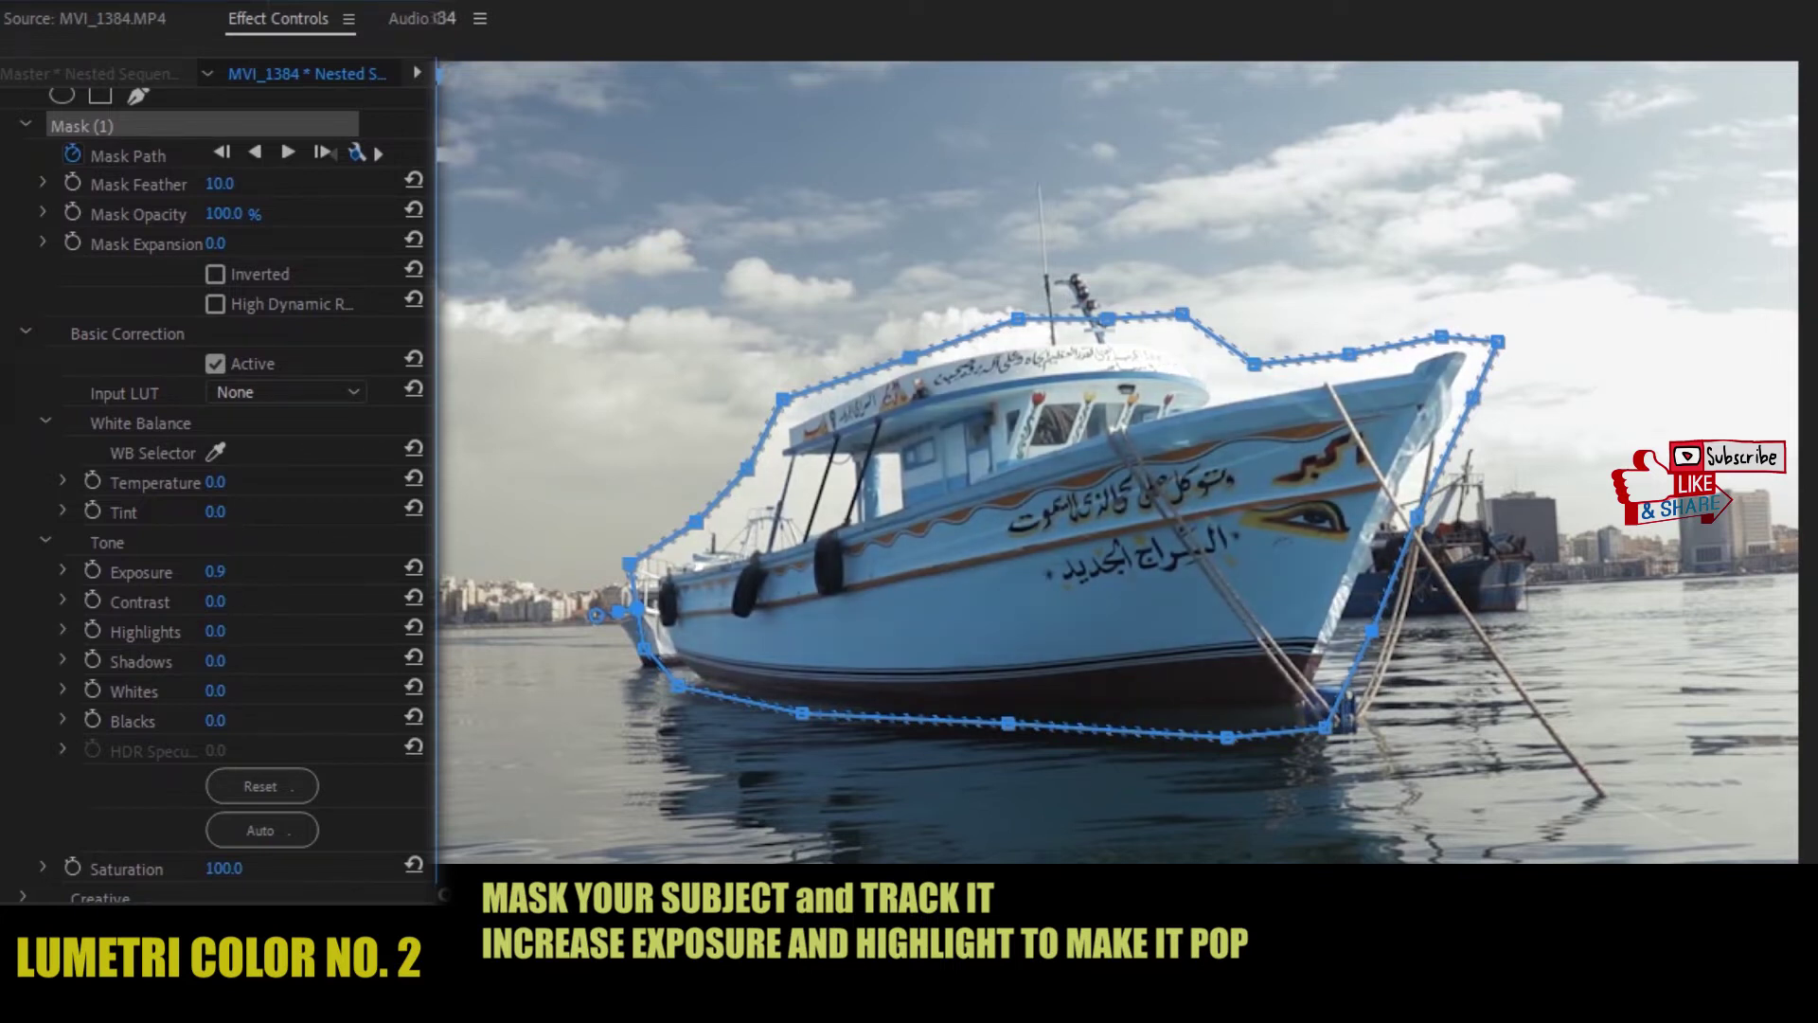
pyautogui.moveTo(218, 631); pyautogui.dragTo(318, 631)
pyautogui.click(227, 631)
pyautogui.write('85')
pyautogui.press('Return')
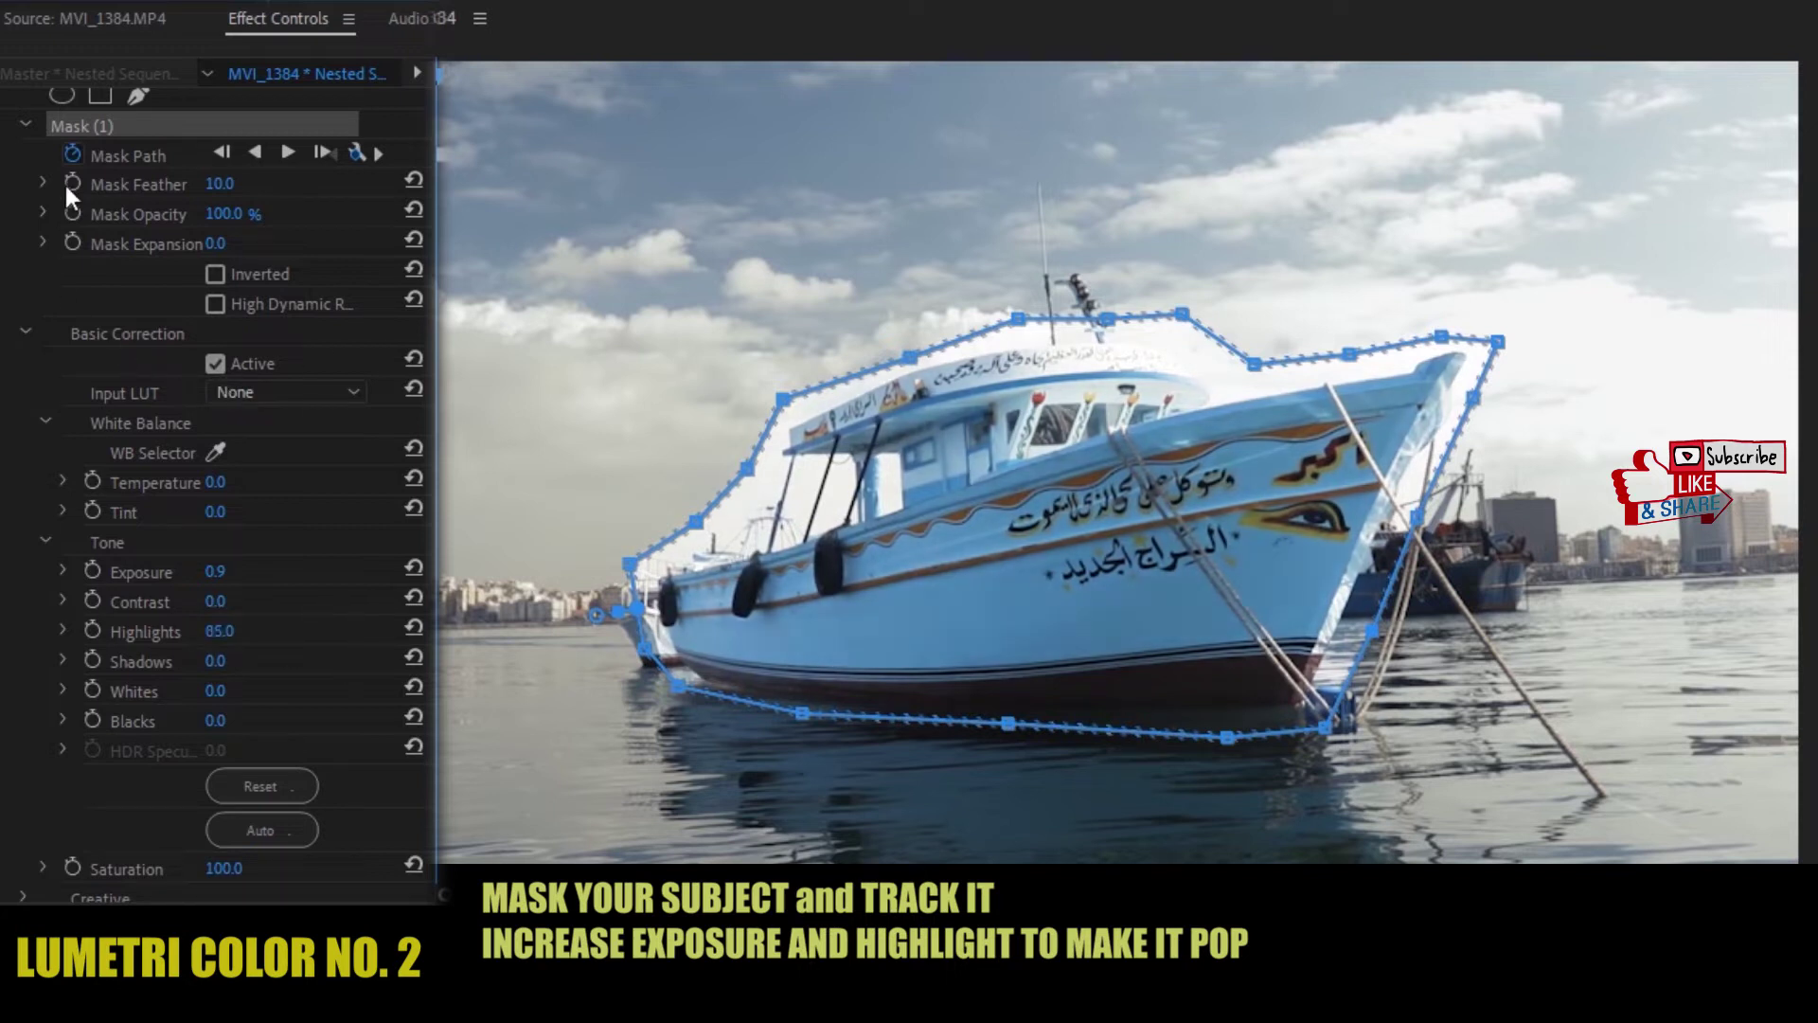
# Compare the boat correction on and off, then set Mask Feather to 170
pyautogui.scroll(4, 25, 280)
pyautogui.click(29, 297)
pyautogui.click(31, 297)
pyautogui.click(31, 298)
pyautogui.click(32, 298)
pyautogui.moveTo(221, 418); pyautogui.dragTo(379, 418)
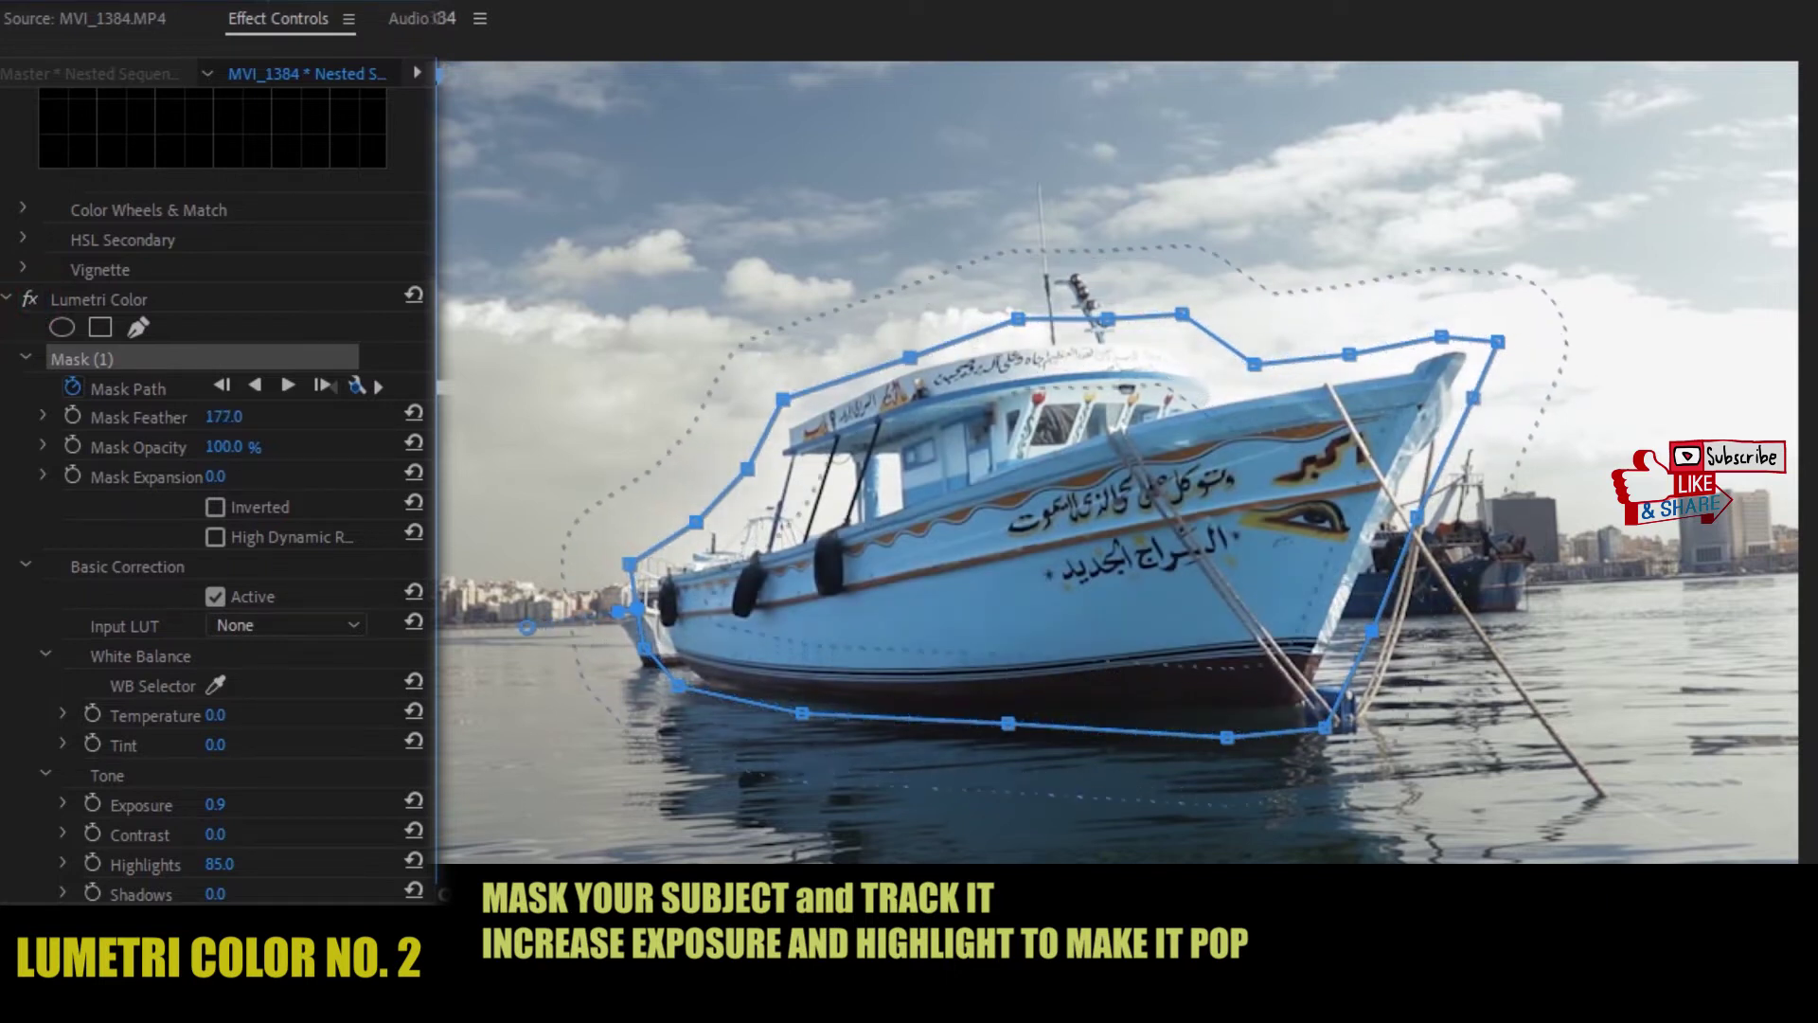
pyautogui.click(223, 417)
pyautogui.write('170')
pyautogui.press('Return')
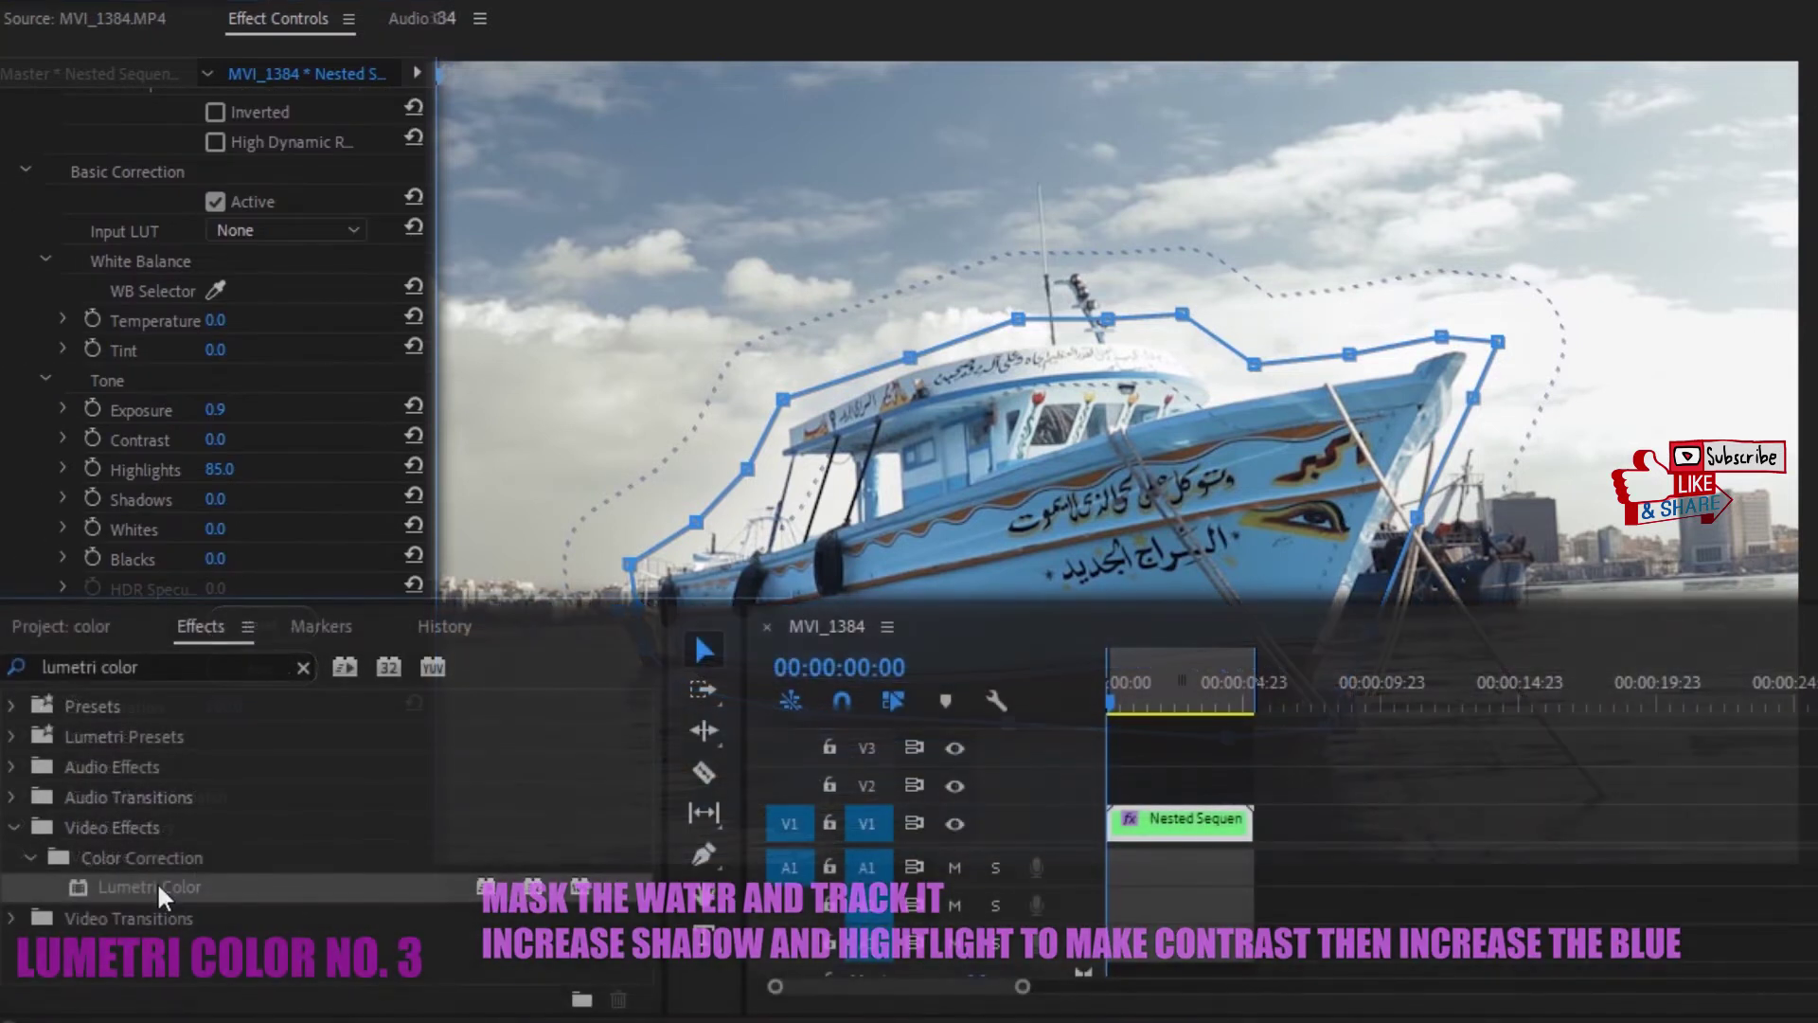
# Start the water mask with points along the boat's waterline
pyautogui.click(620, 613)
pyautogui.click(661, 667)
pyautogui.click(852, 708)
pyautogui.click(1049, 715)
pyautogui.click(1257, 716)
pyautogui.click(1328, 706)
pyautogui.click(1374, 616)
pyautogui.click(1463, 585)
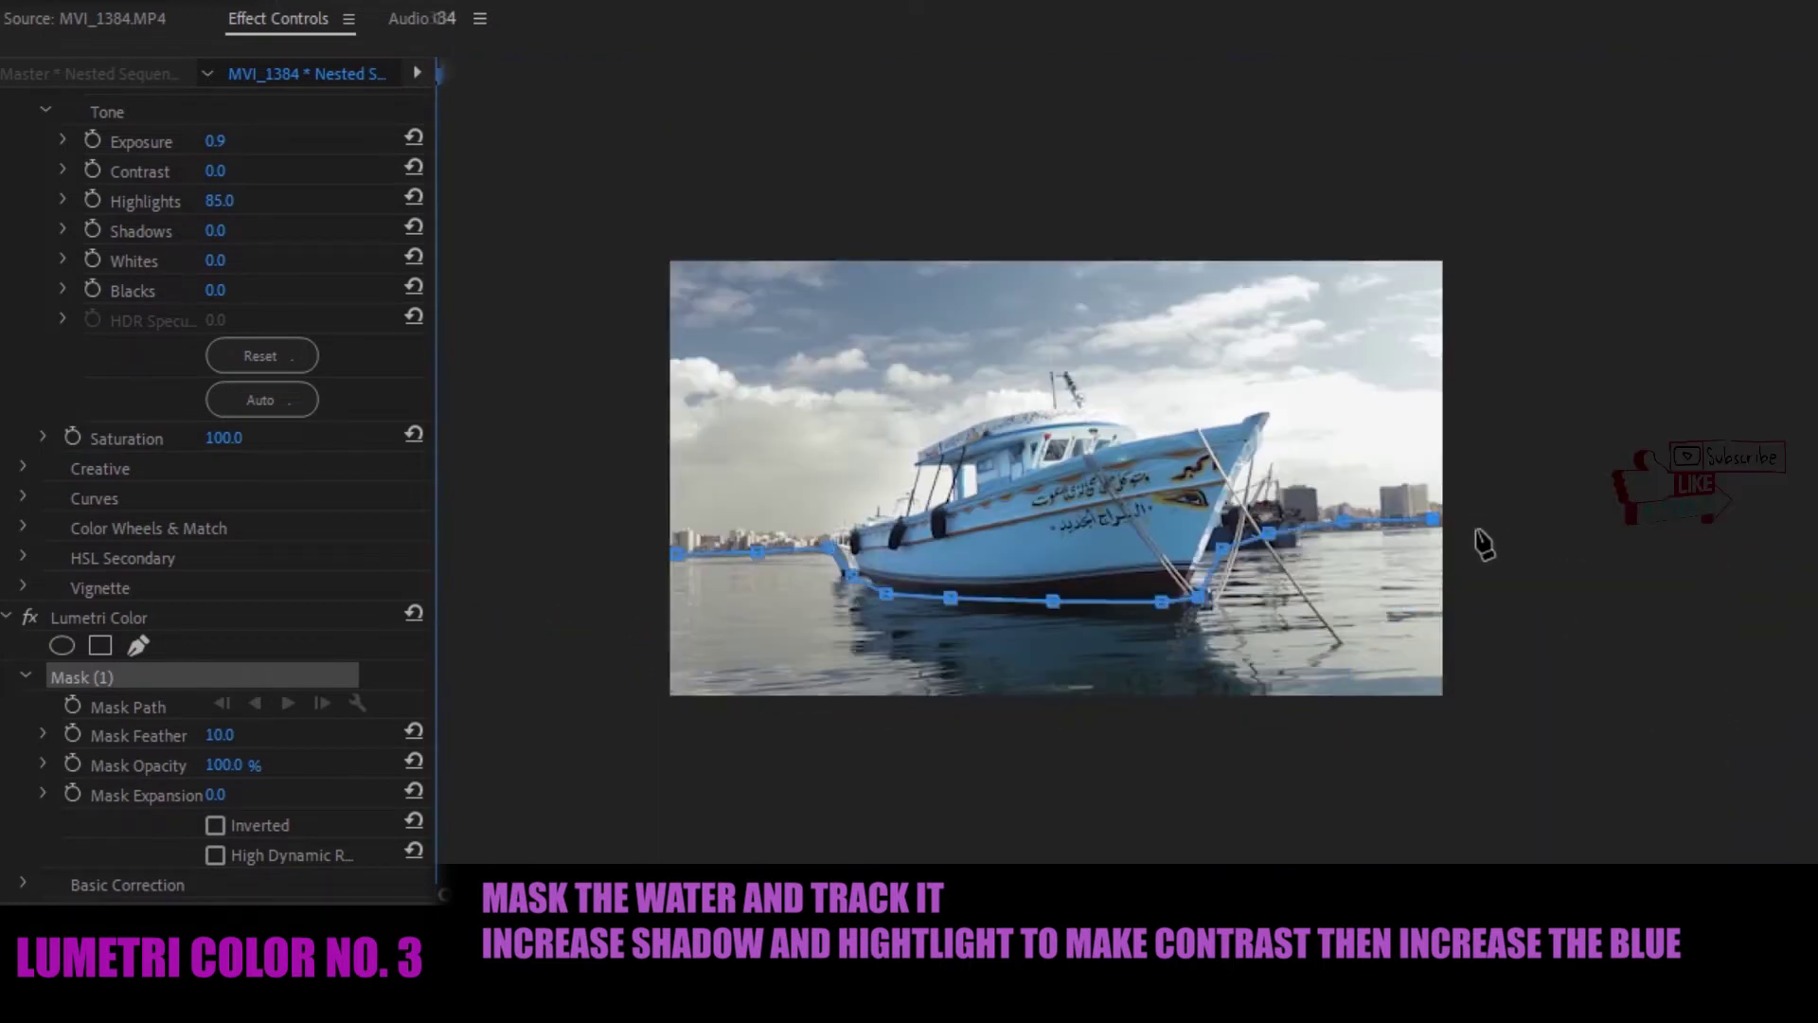
# Extend the water mask down over the water, close it, and track it forward
pyautogui.click(1477, 530)
pyautogui.click(1472, 708)
pyautogui.click(646, 728)
pyautogui.click(623, 549)
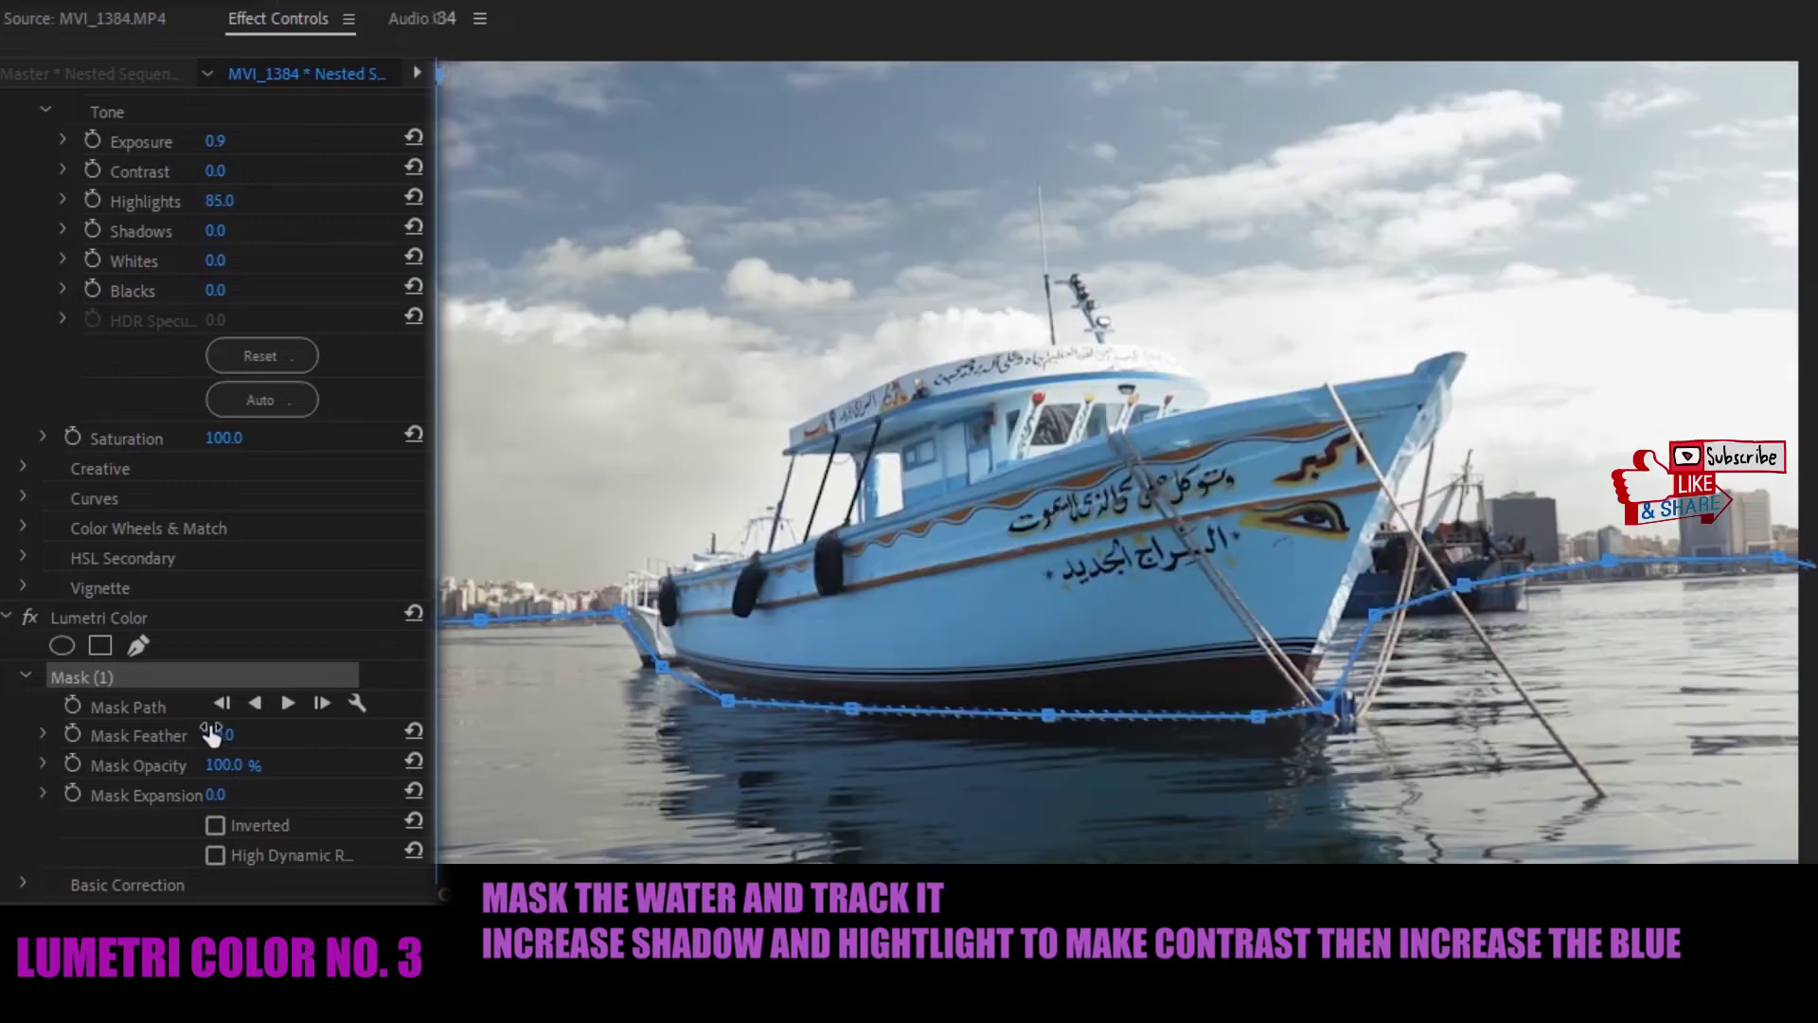
pyautogui.click(288, 702)
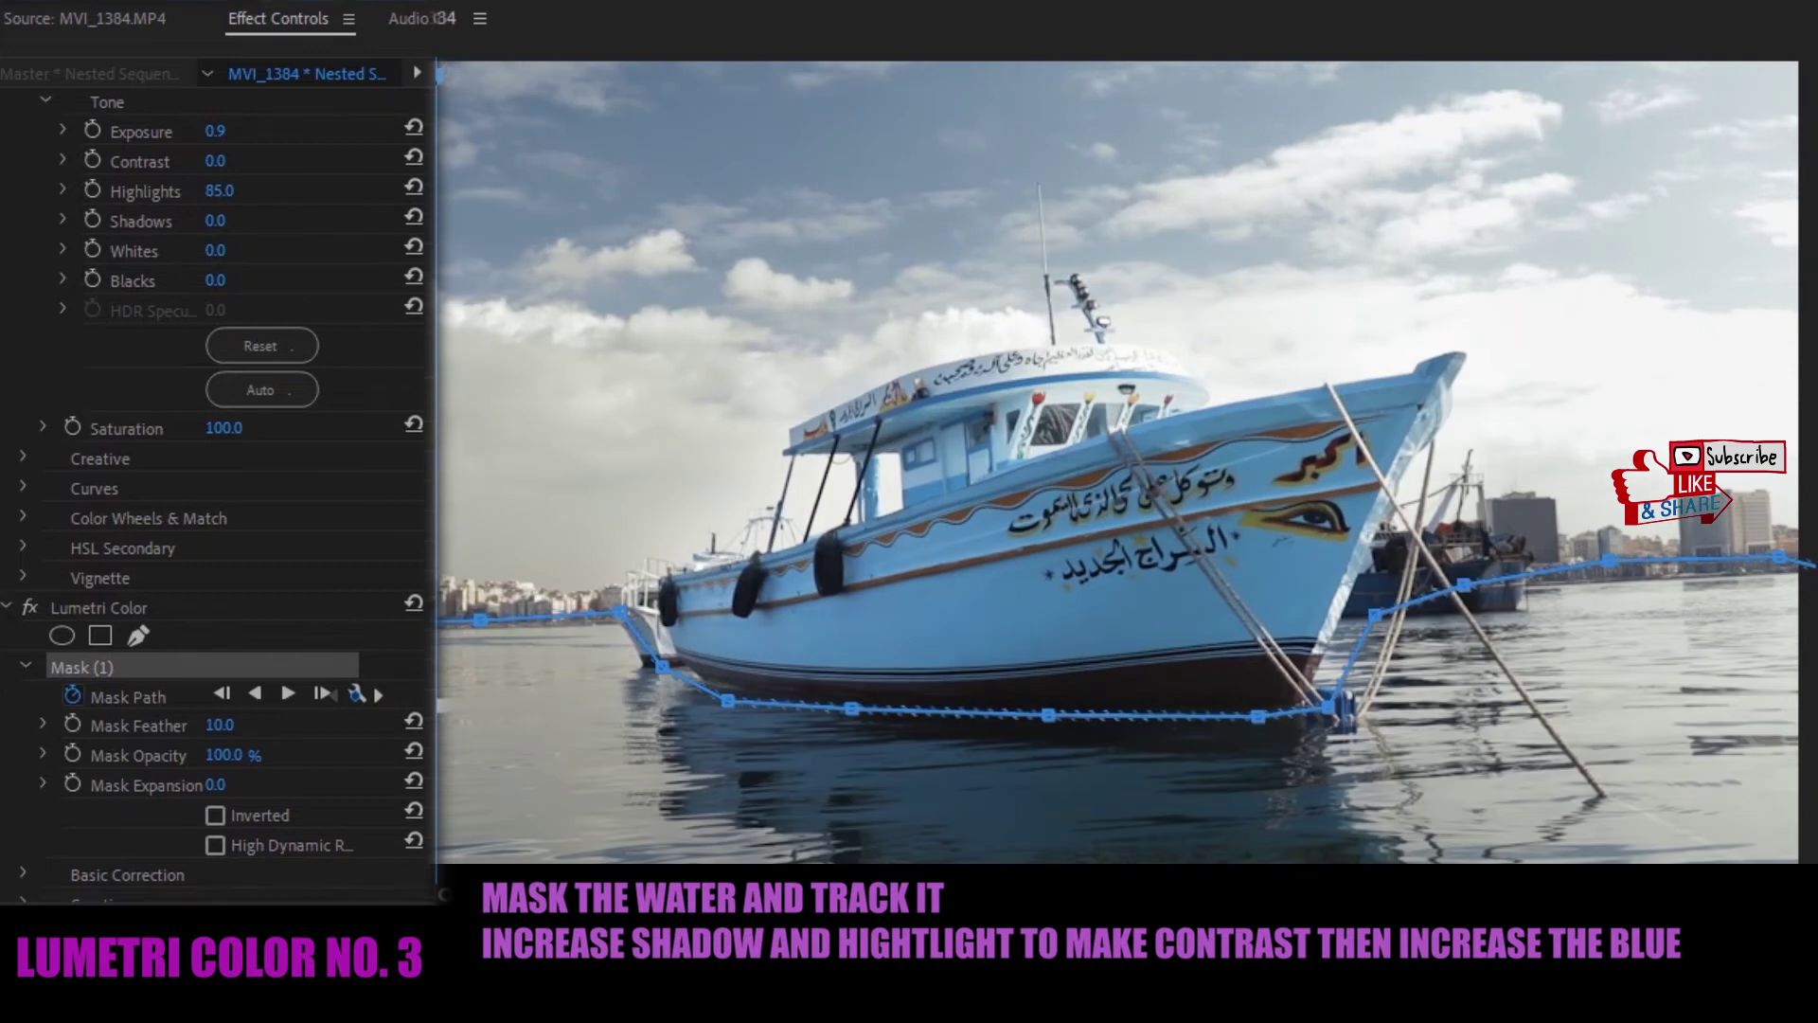
# Set Shadows to -60 and Highlights to 60 on the masked water, then compare
pyautogui.scroll(-3, 190, 662)
pyautogui.click(25, 696)
pyautogui.scroll(-4, 241, 714)
pyautogui.moveTo(223, 714); pyautogui.dragTo(243, 710)
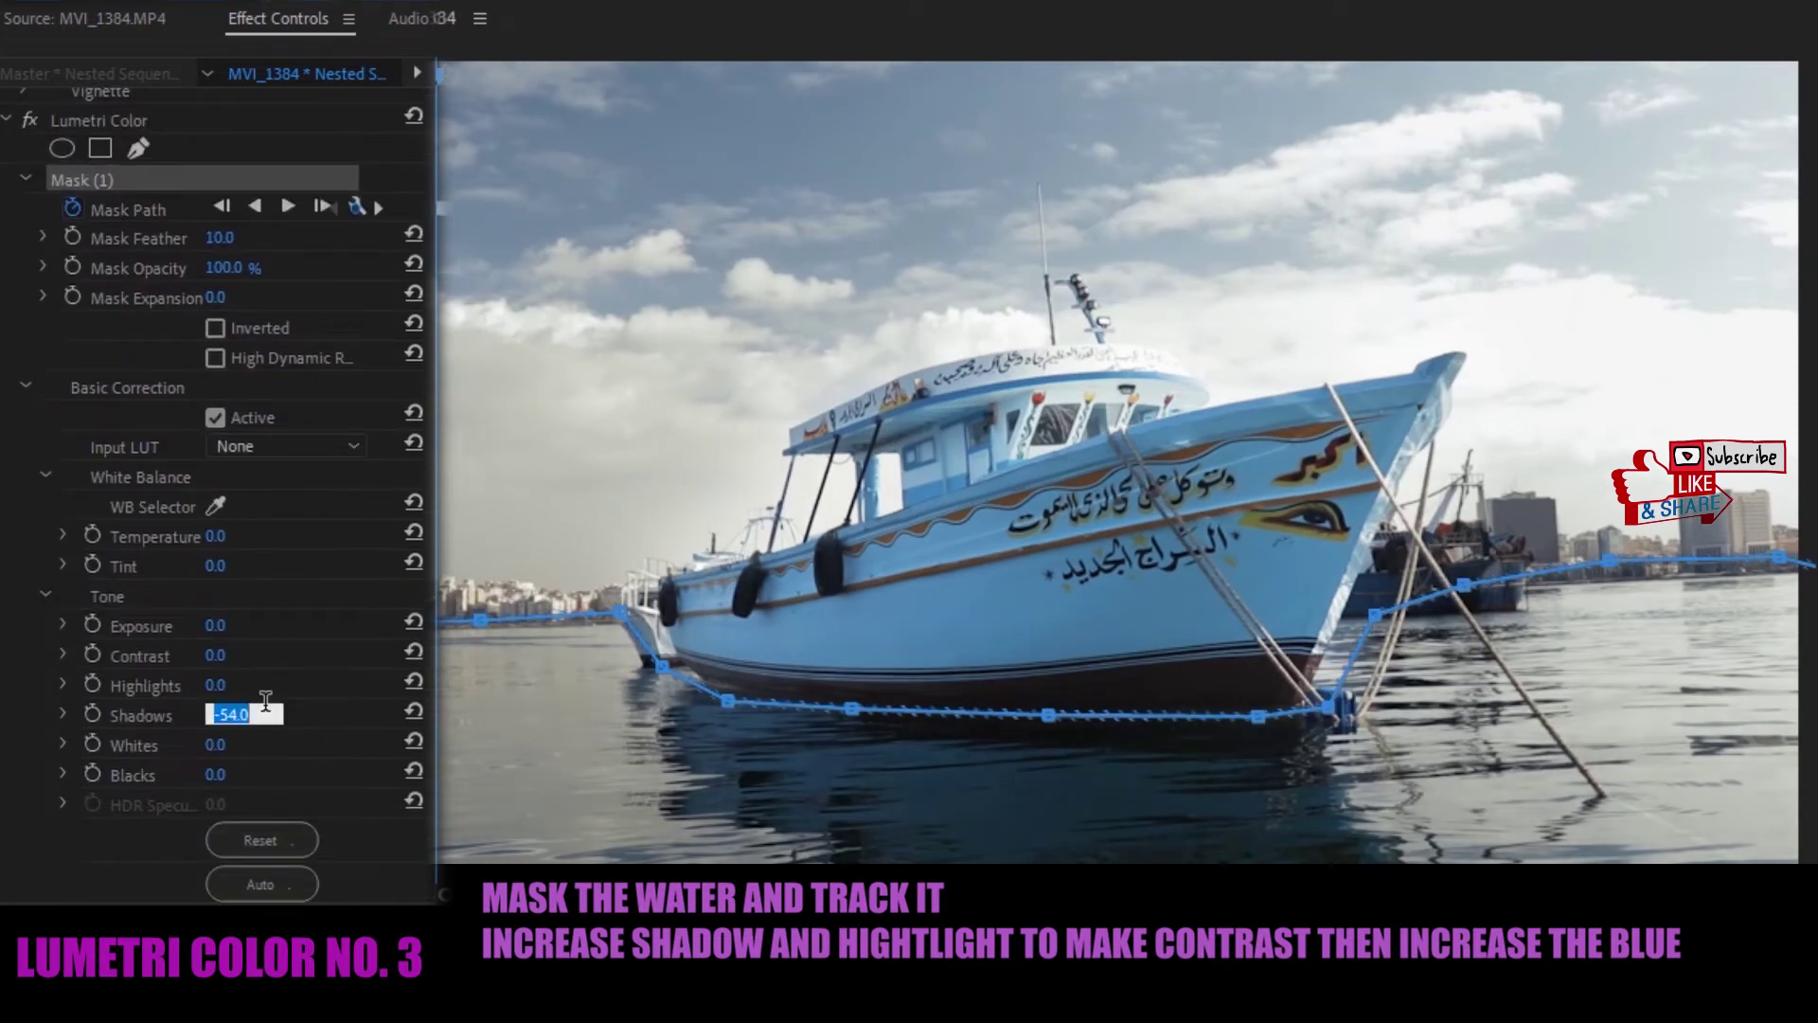
pyautogui.moveTo(219, 685); pyautogui.dragTo(259, 685)
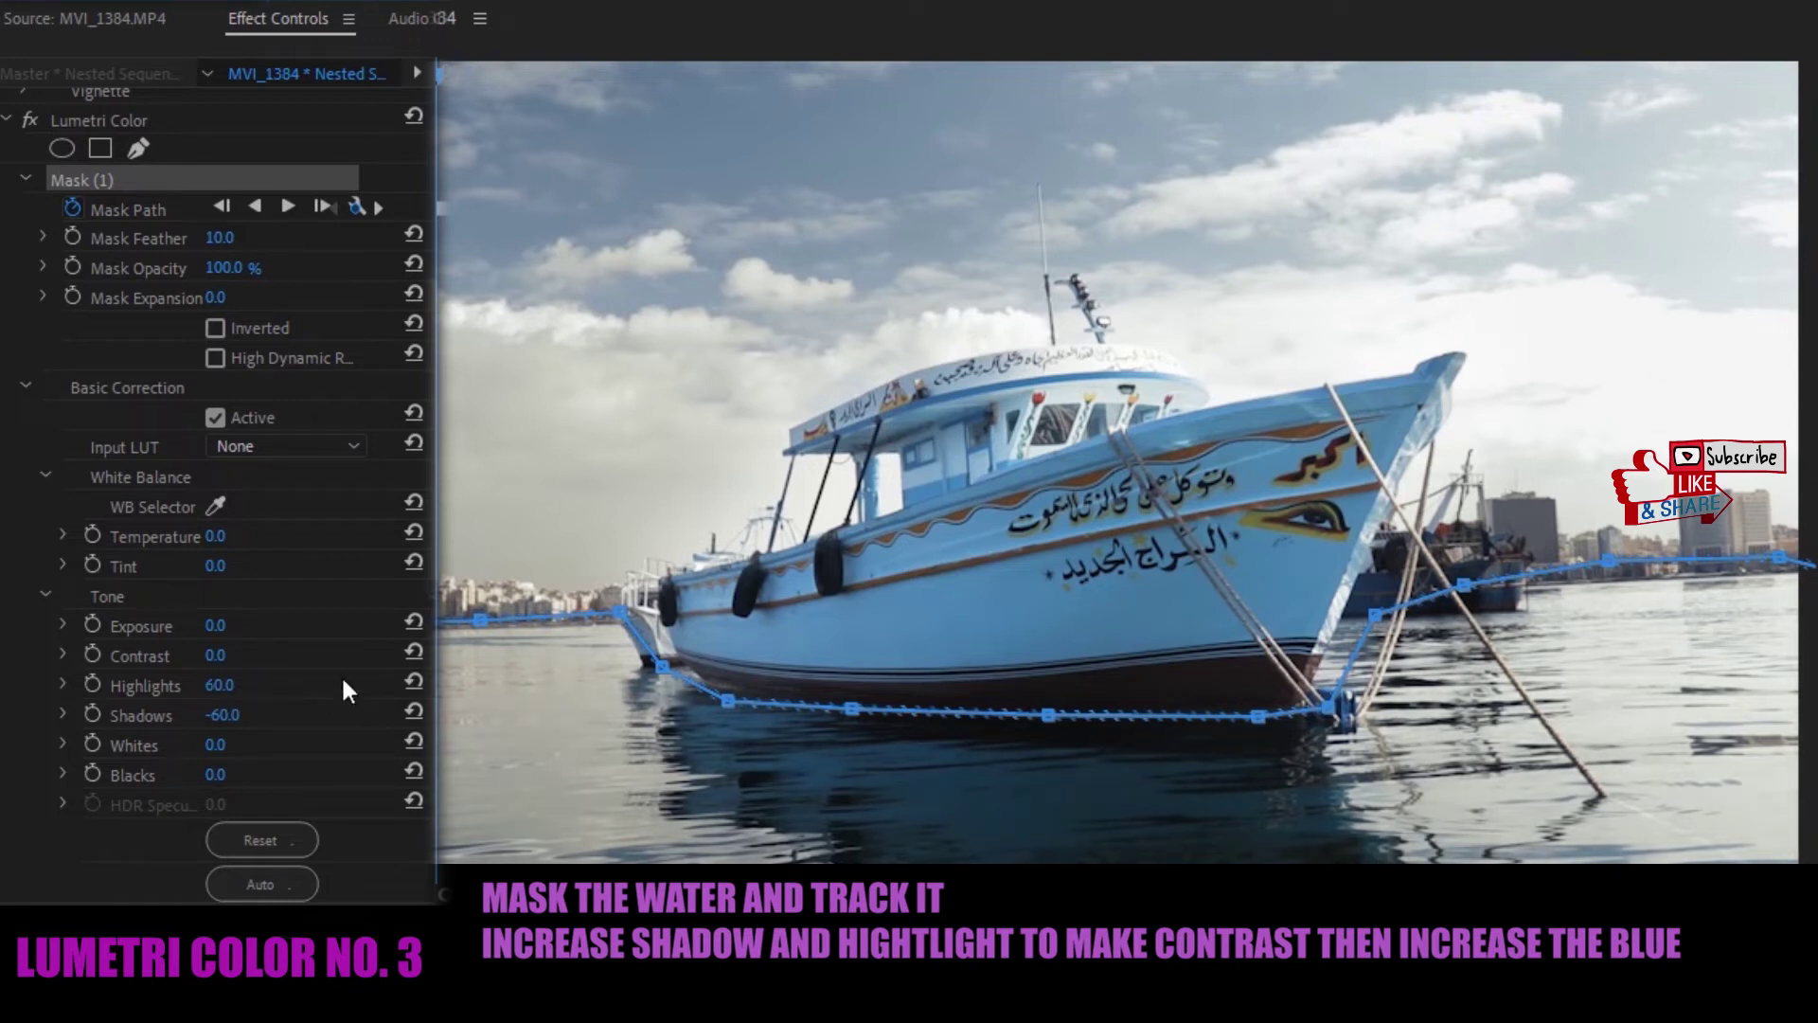
pyautogui.click(31, 120)
pyautogui.click(31, 120)
pyautogui.click(31, 120)
pyautogui.click(31, 120)
# Raise the blue channel curve to deepen the water's blue, then compare on and off
pyautogui.scroll(-3, 31, 735)
pyautogui.click(23, 762)
pyautogui.scroll(-8, 287, 327)
pyautogui.click(302, 385)
pyautogui.moveTo(227, 594); pyautogui.dragTo(212, 573)
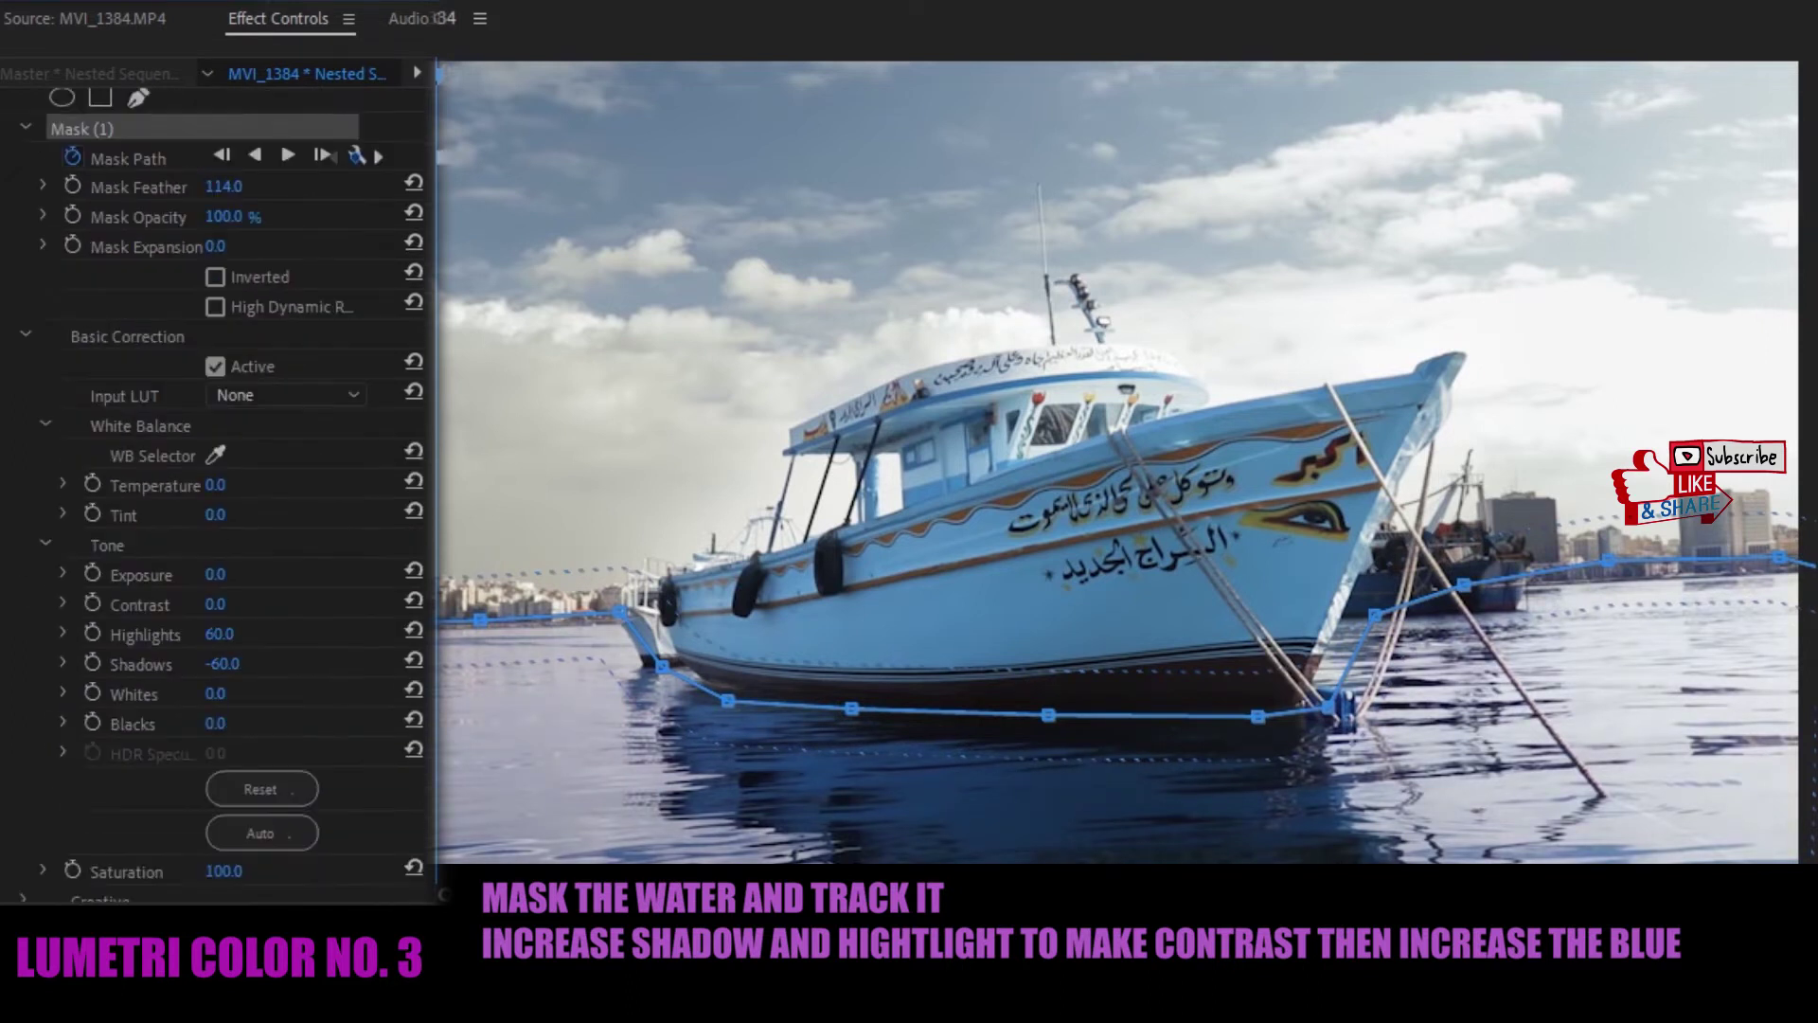
pyautogui.click(29, 252)
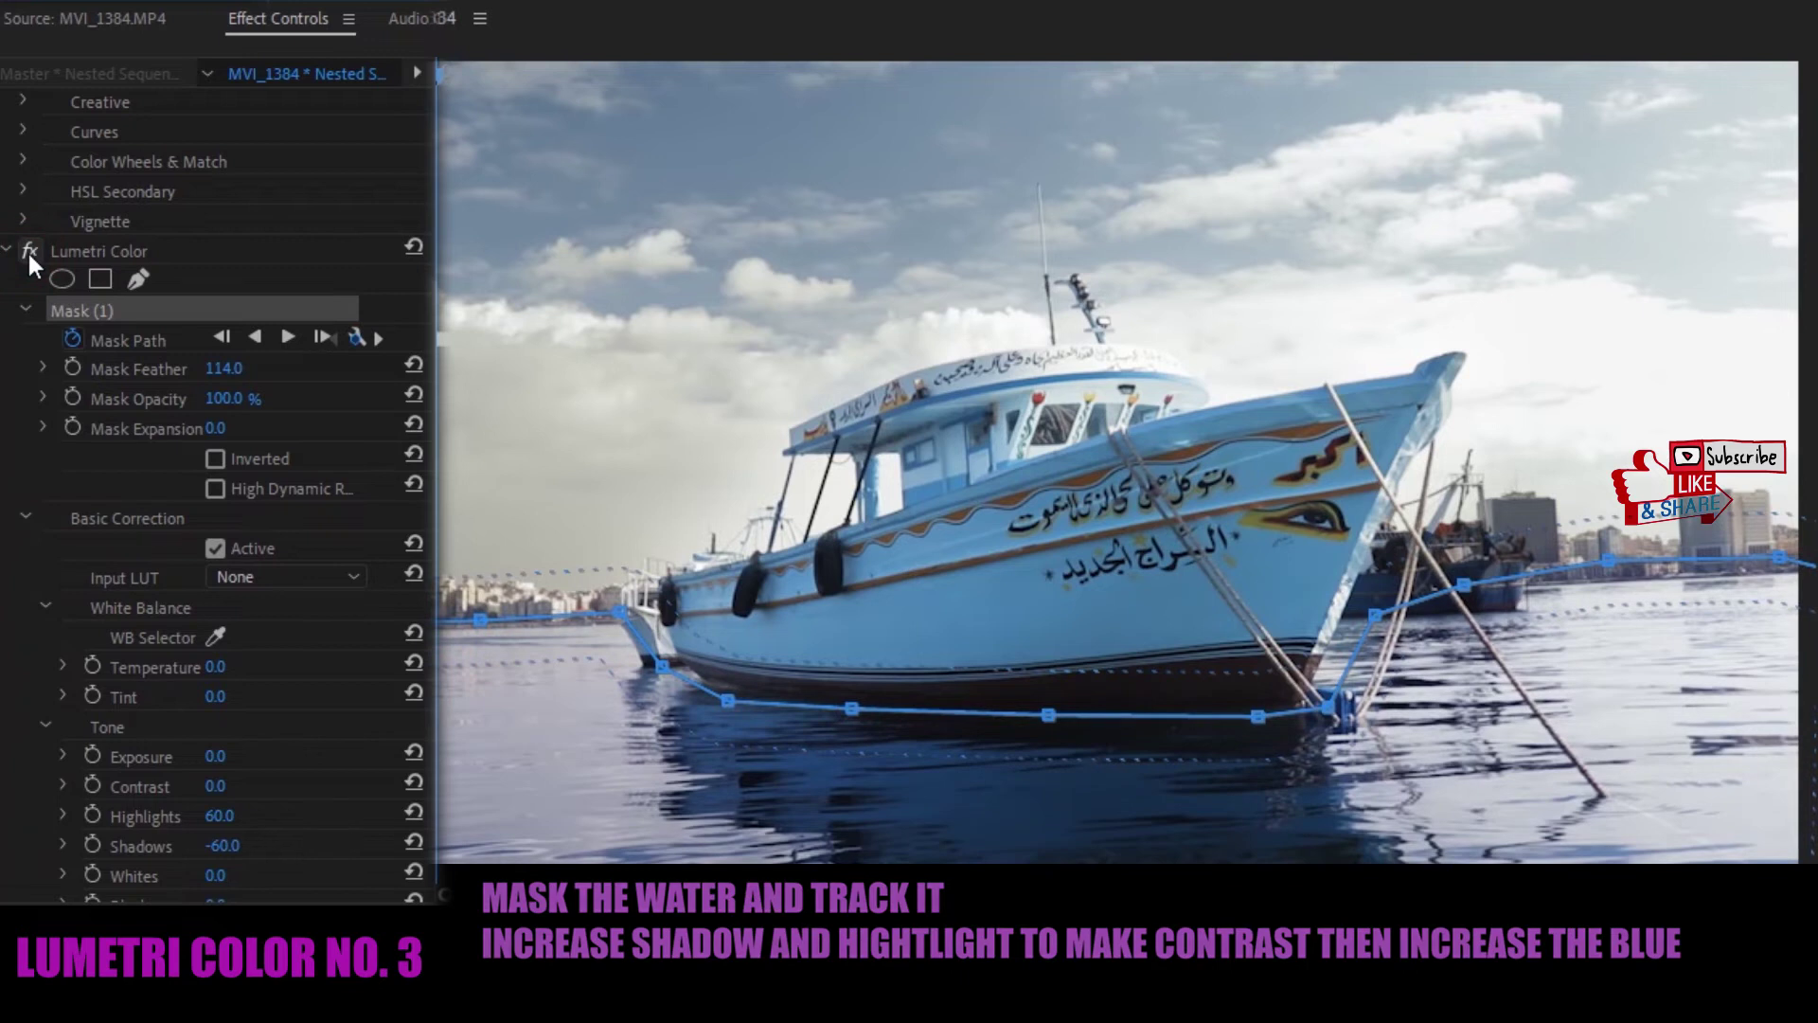
pyautogui.click(28, 252)
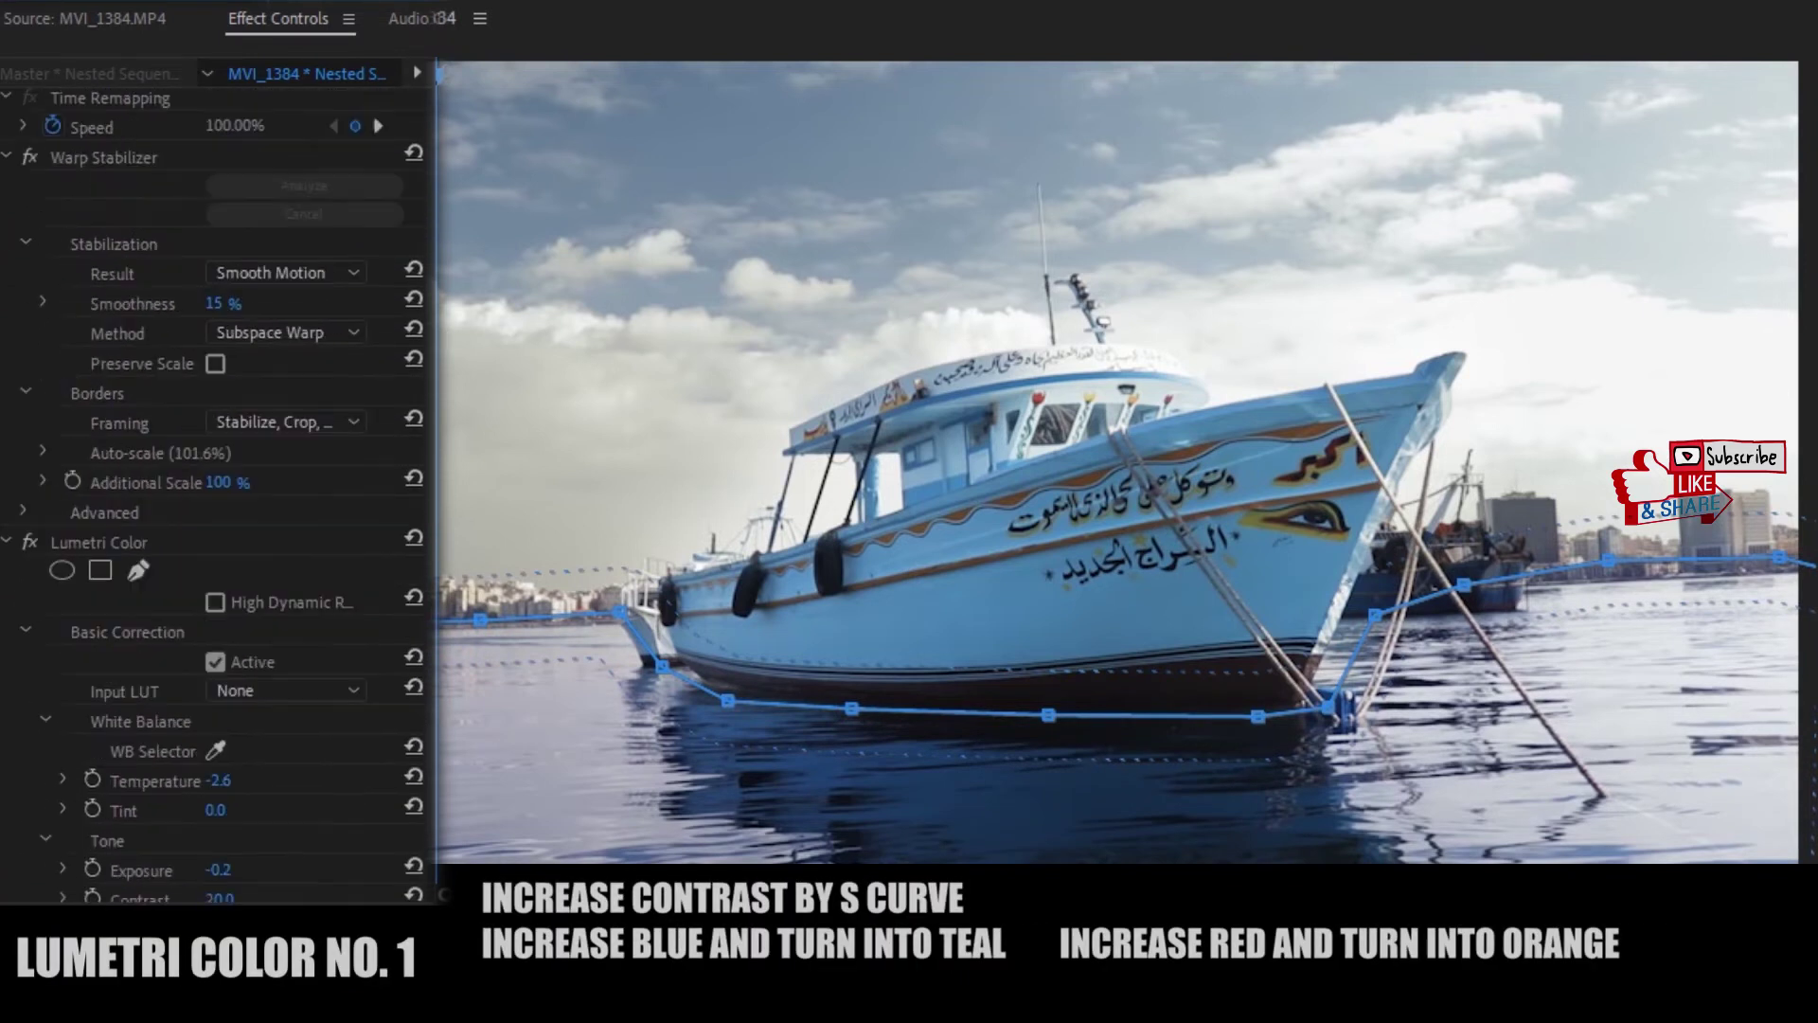
# Bend the first Lumetri Color's RGB curve into a contrast S-curve with deeper shadows
pyautogui.click(95, 264)
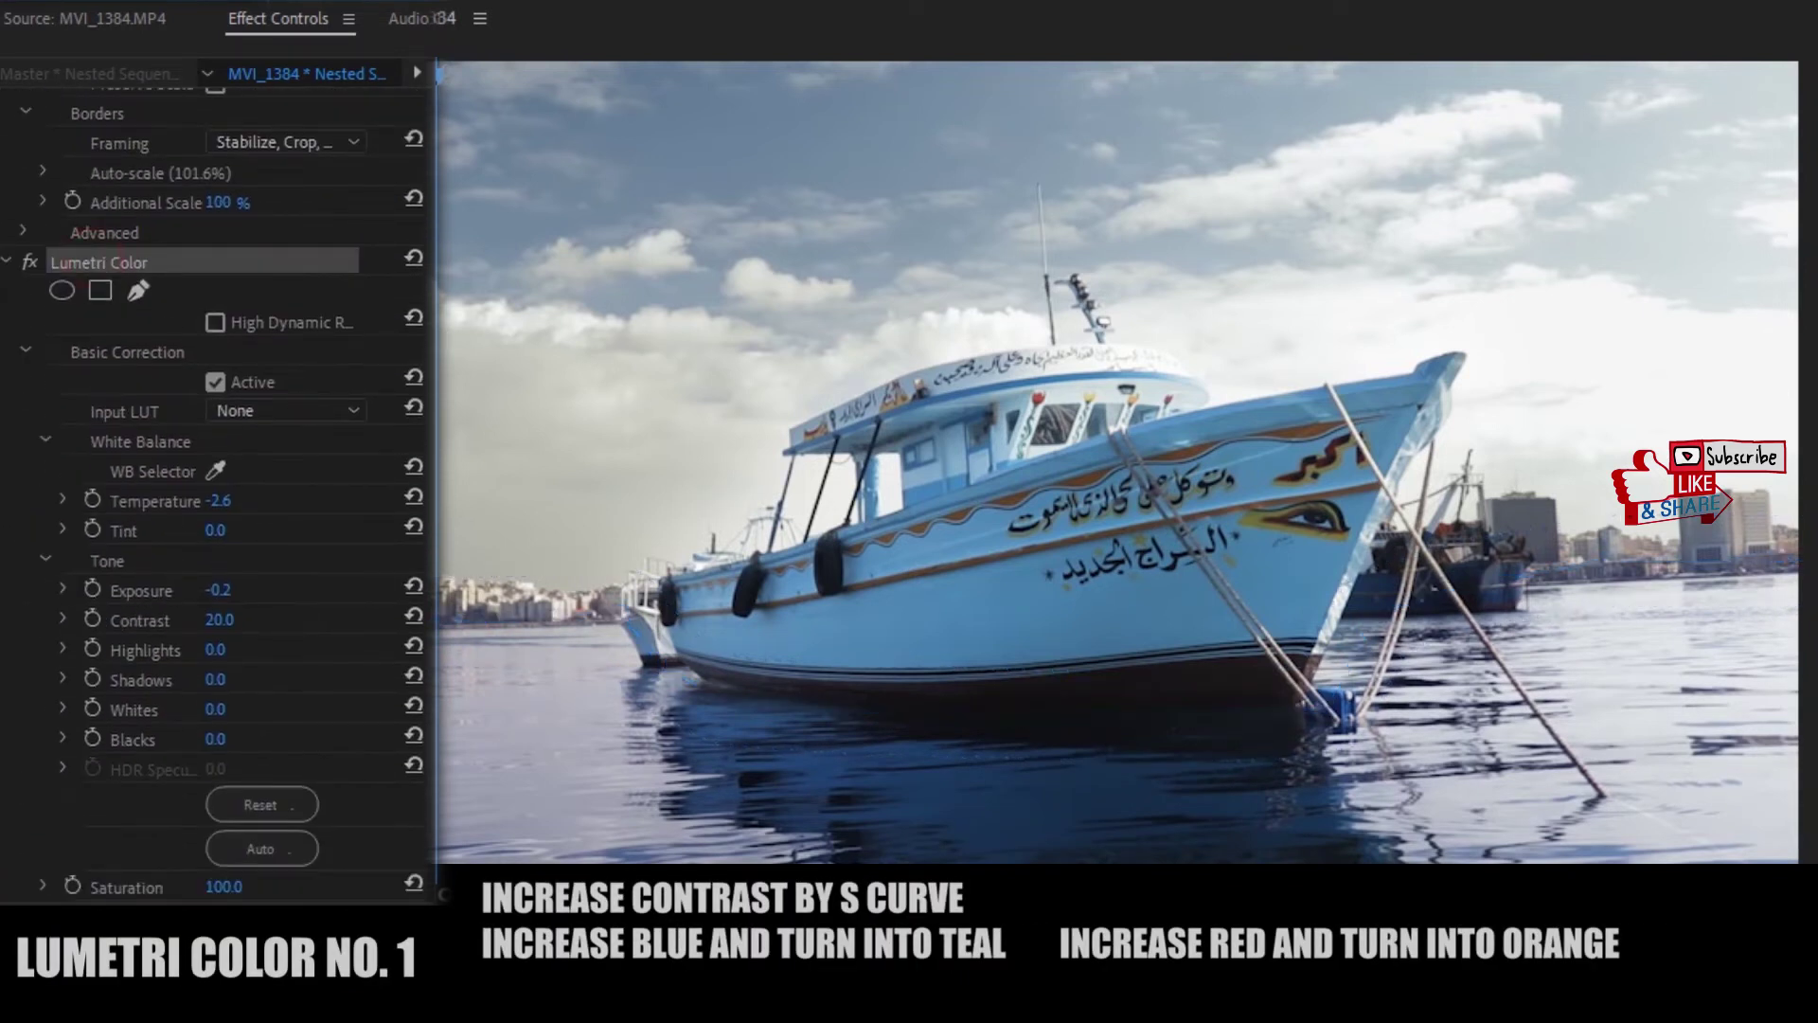
pyautogui.scroll(-2, 223, 492)
pyautogui.scroll(-5, 222, 492)
pyautogui.scroll(-2, 222, 492)
pyautogui.scroll(-4, 222, 493)
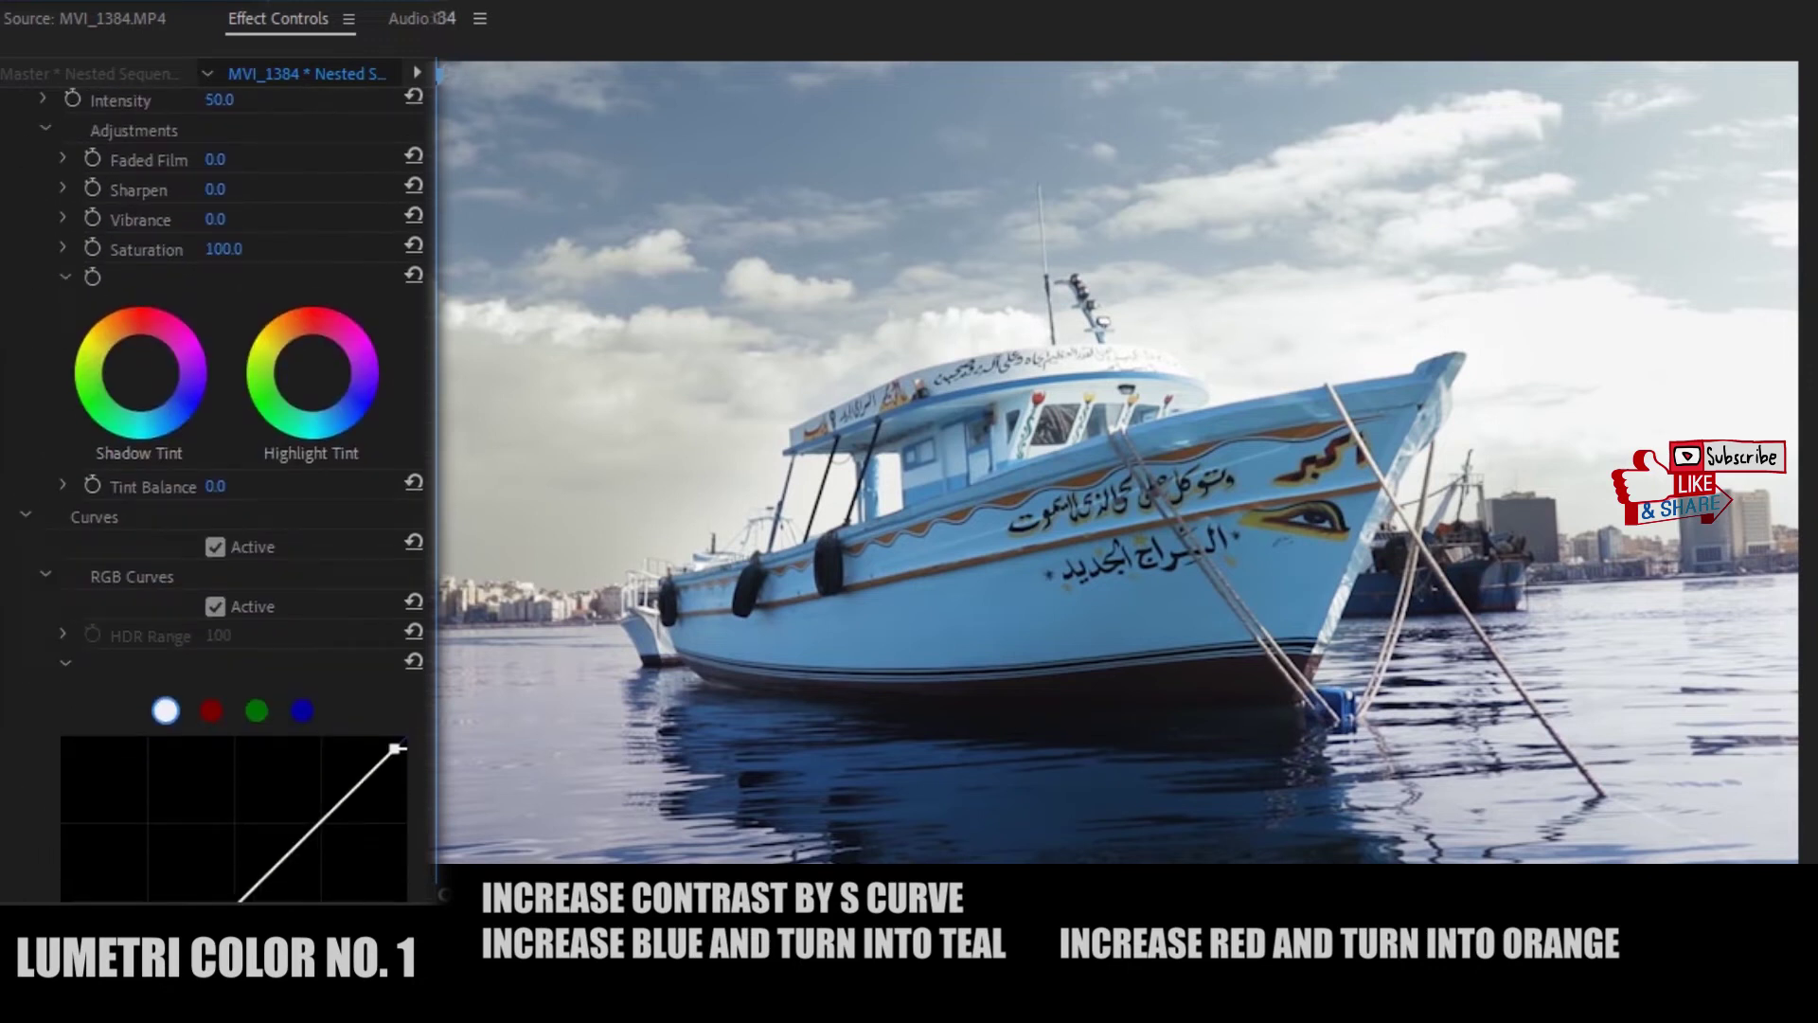
pyautogui.scroll(-4, 222, 492)
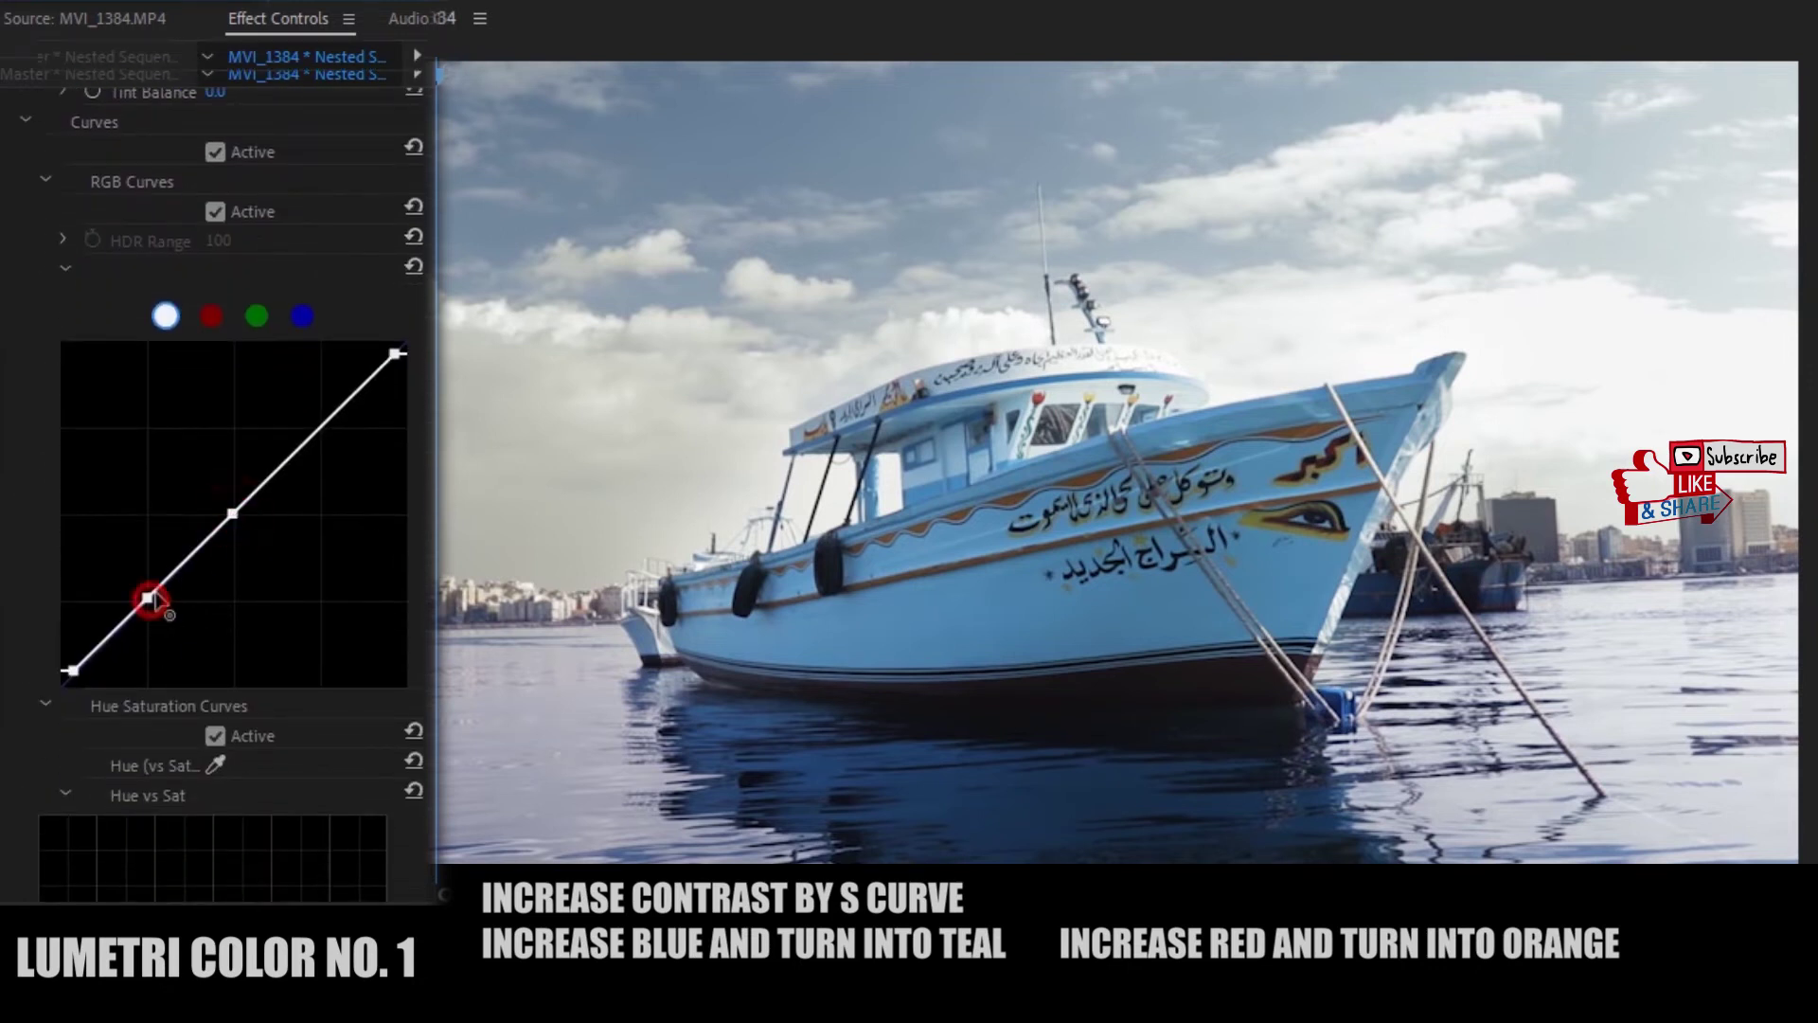
pyautogui.moveTo(318, 429); pyautogui.dragTo(311, 423)
pyautogui.moveTo(147, 599); pyautogui.dragTo(151, 618)
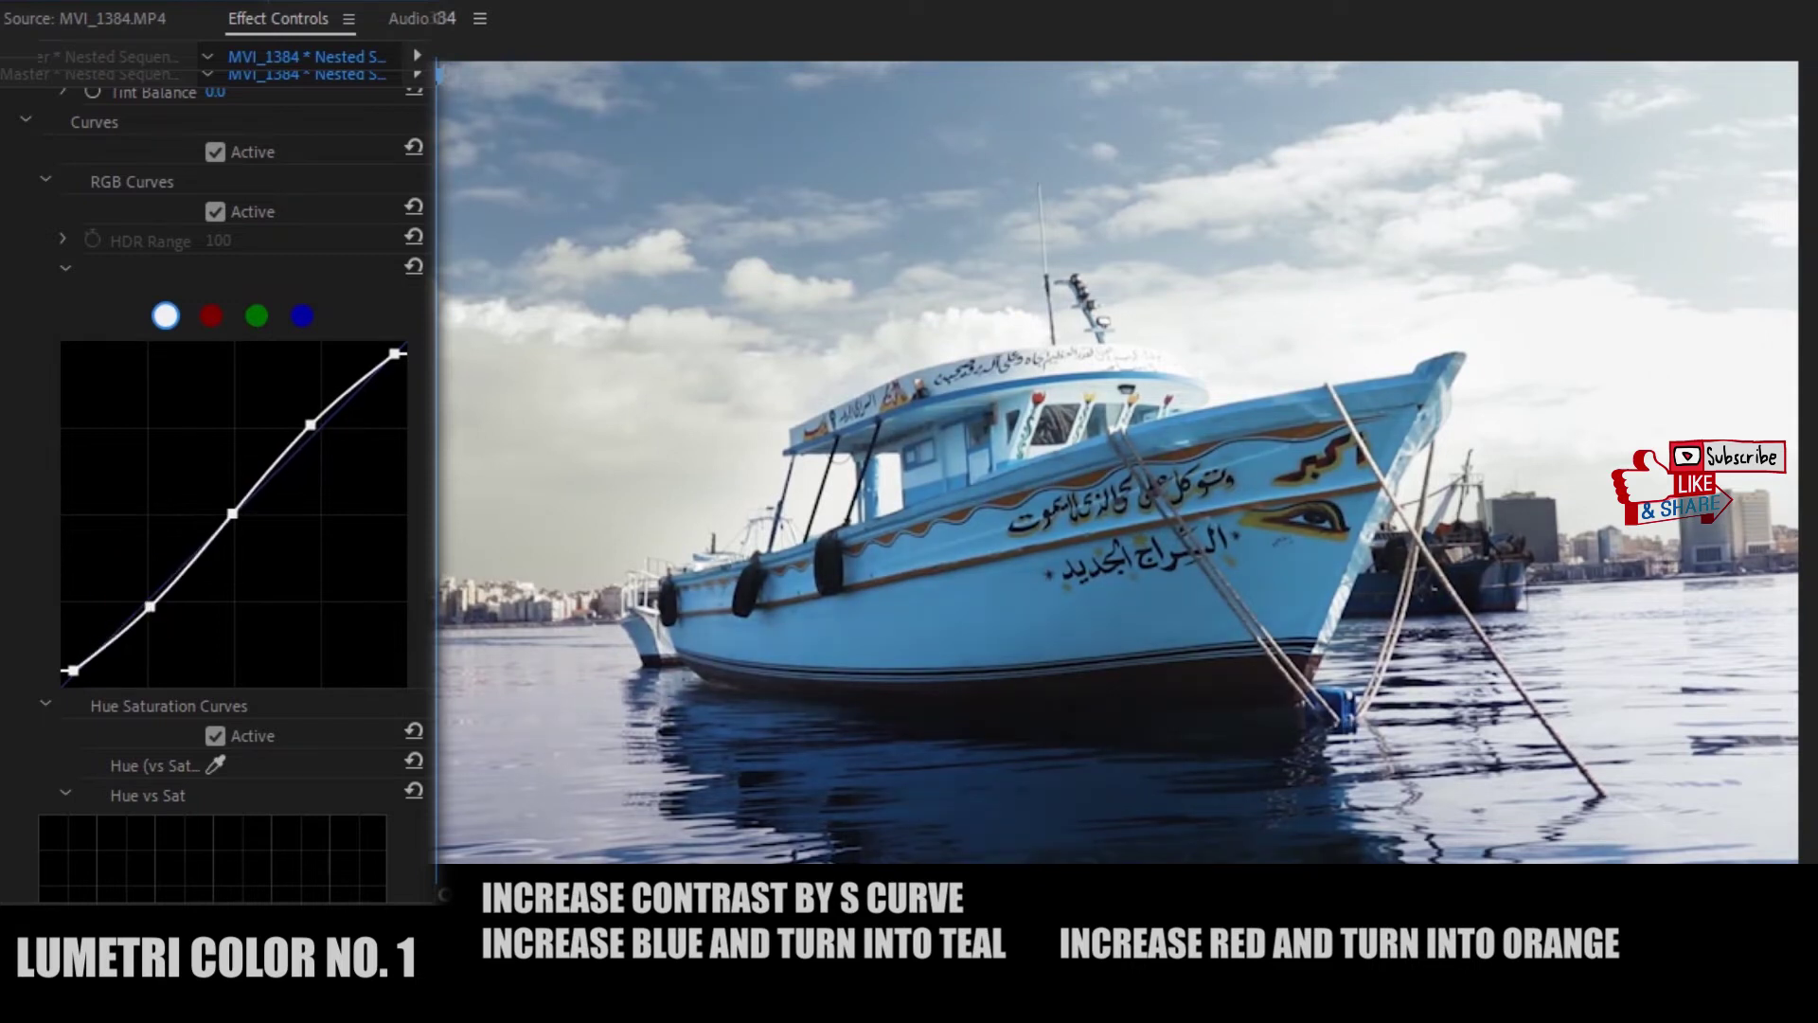
# Shift blues toward teal and reds toward orange, boosting blue and red saturation
pyautogui.scroll(-6, 152, 617)
pyautogui.click(699, 128)
pyautogui.moveTo(246, 801); pyautogui.dragTo(243, 790)
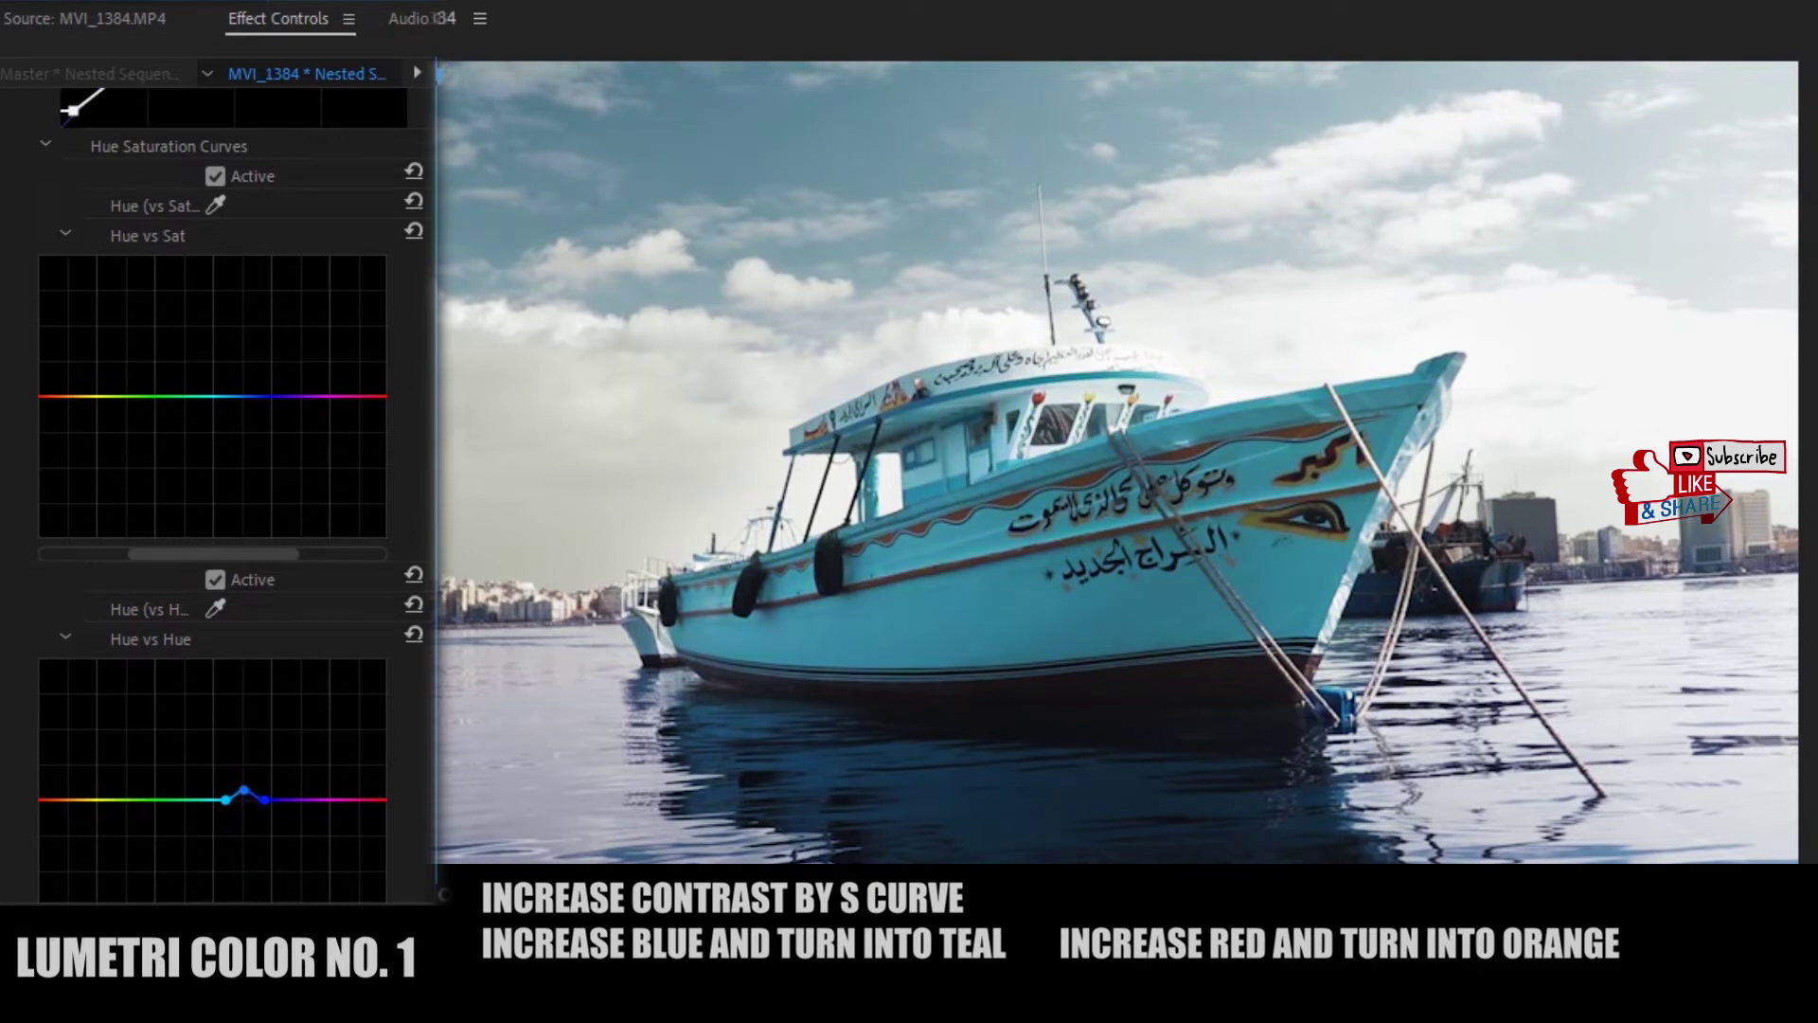
pyautogui.moveTo(246, 397); pyautogui.dragTo(248, 386)
pyautogui.click(383, 396)
pyautogui.moveTo(42, 397); pyautogui.dragTo(42, 402)
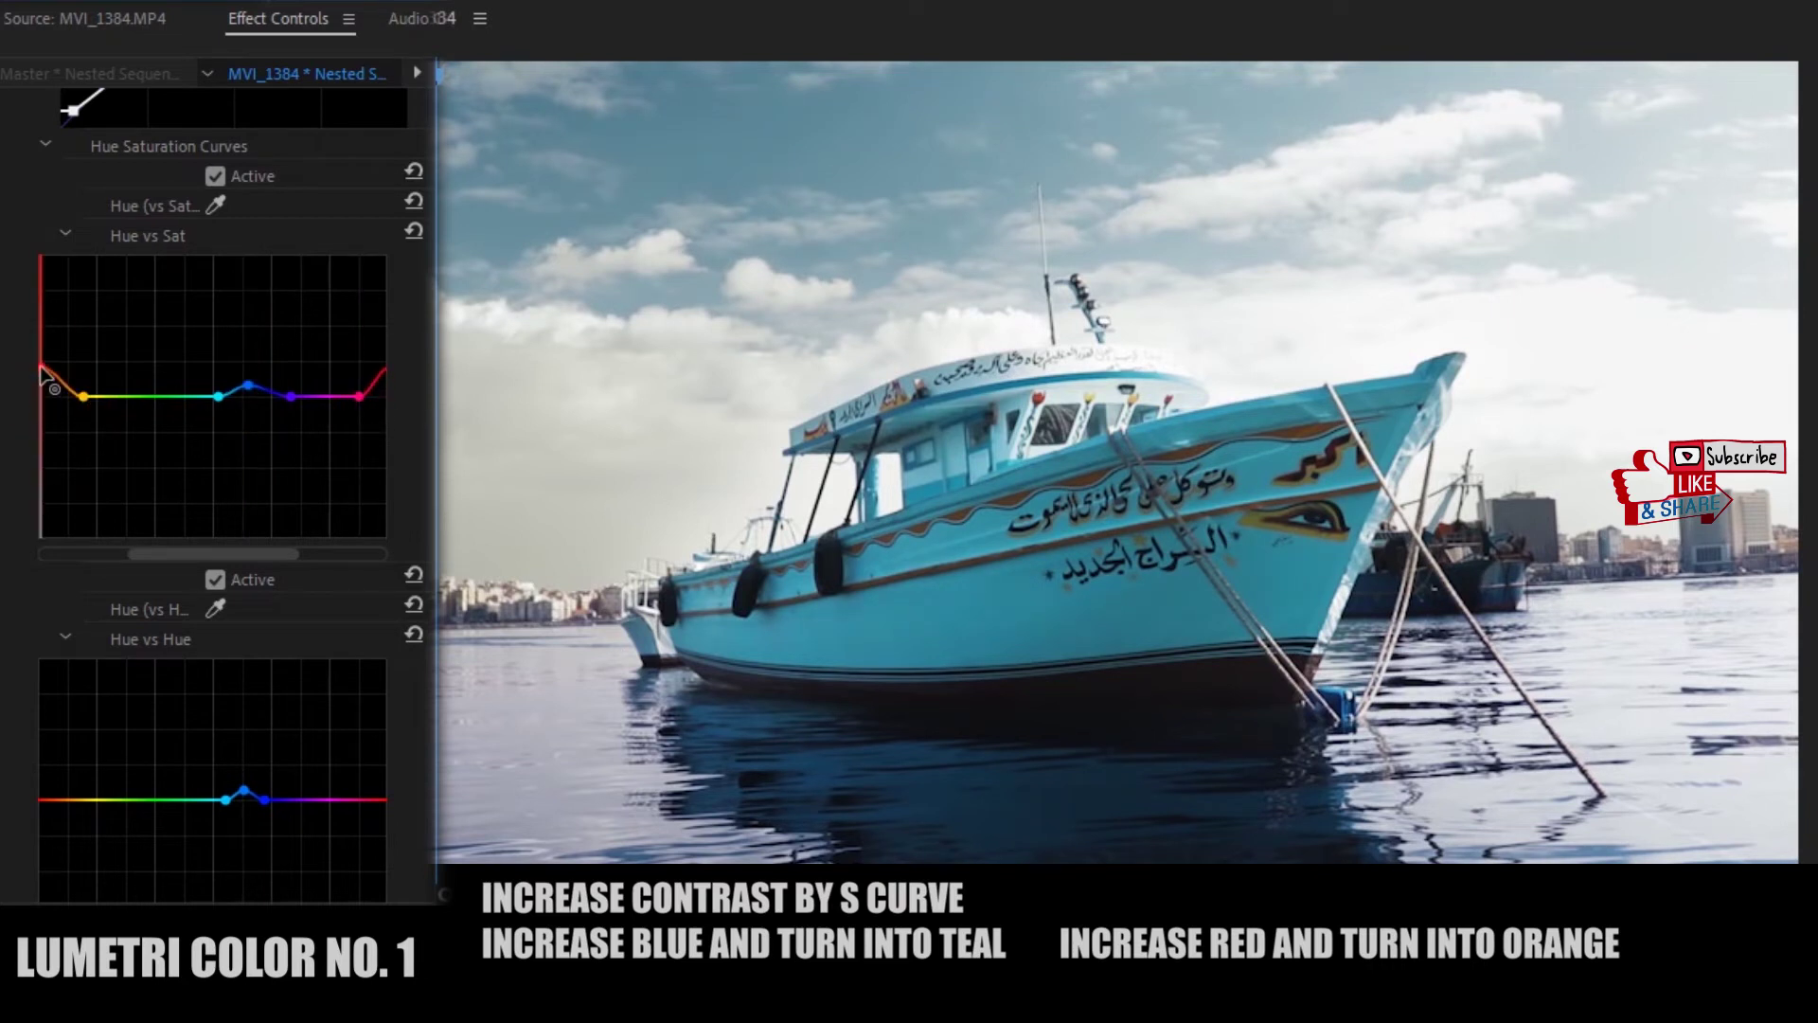
pyautogui.click(72, 800)
pyautogui.moveTo(41, 800); pyautogui.dragTo(41, 794)
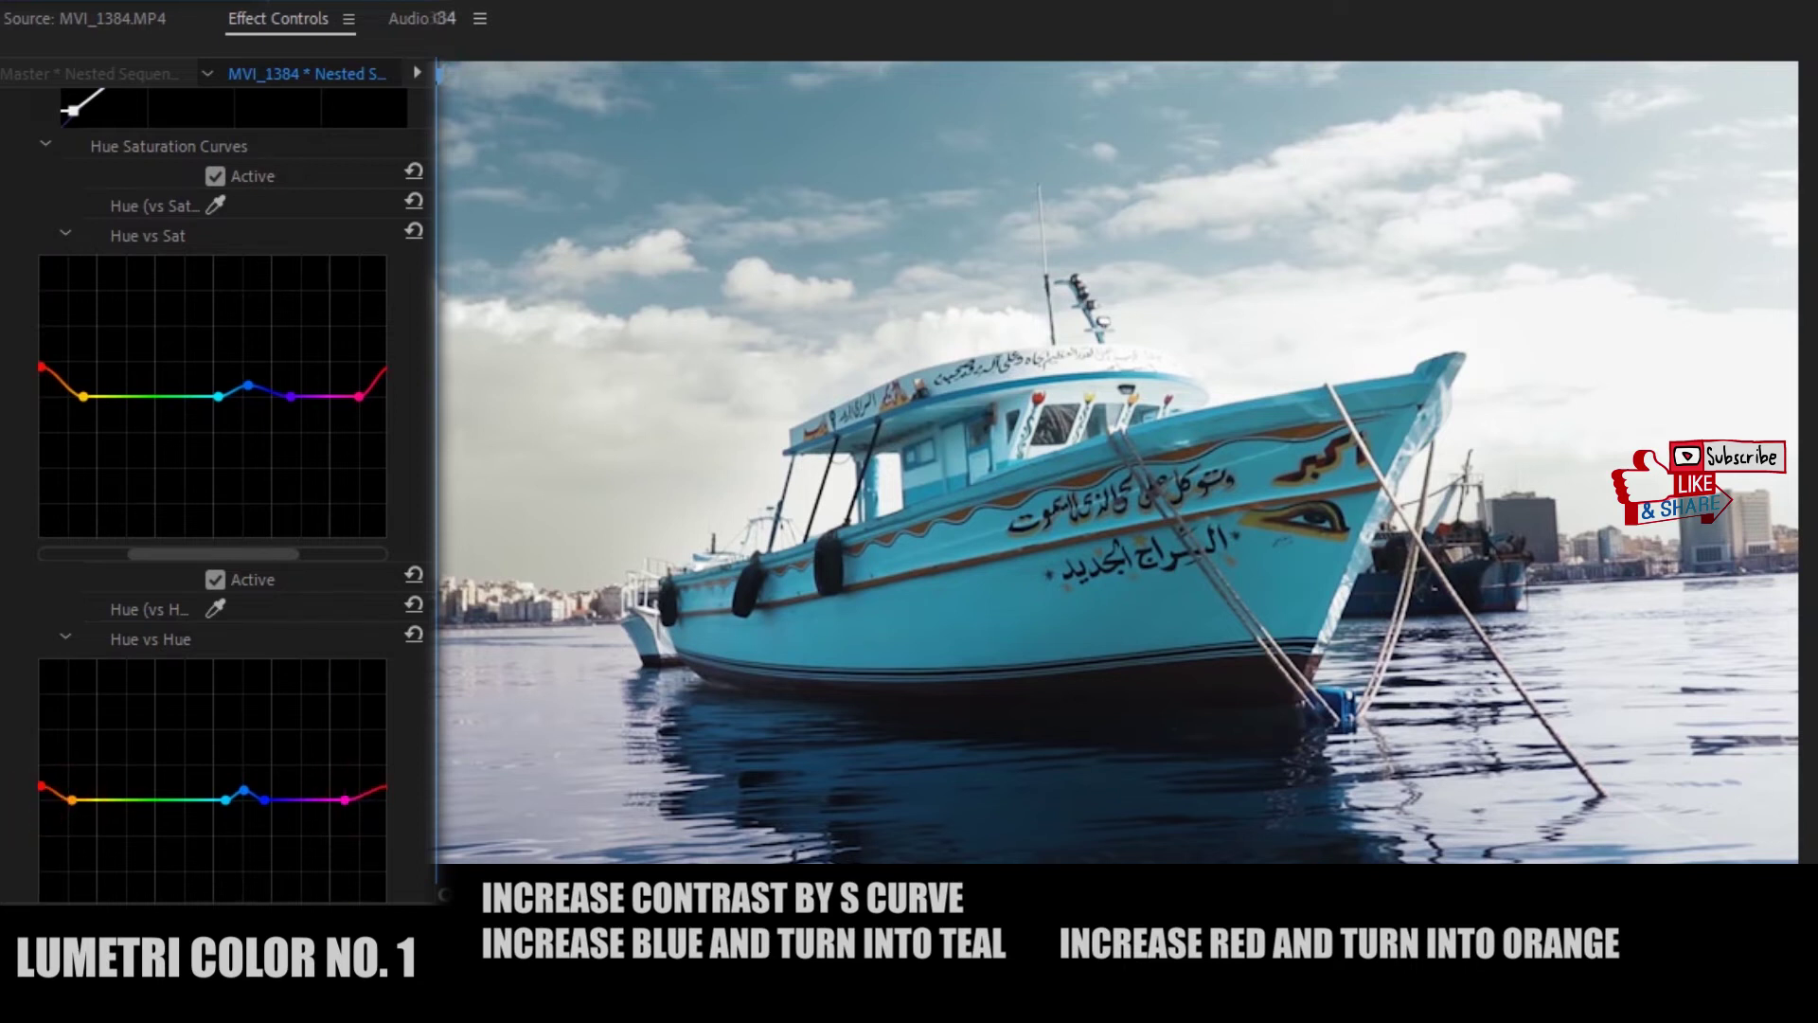
# Lower the dark end of Luma vs Sat to desaturate the shadows
pyautogui.scroll(-5, 43, 795)
pyautogui.scroll(-5, 133, 527)
pyautogui.click(98, 520)
pyautogui.click(42, 521)
pyautogui.moveTo(42, 521); pyautogui.dragTo(42, 598)
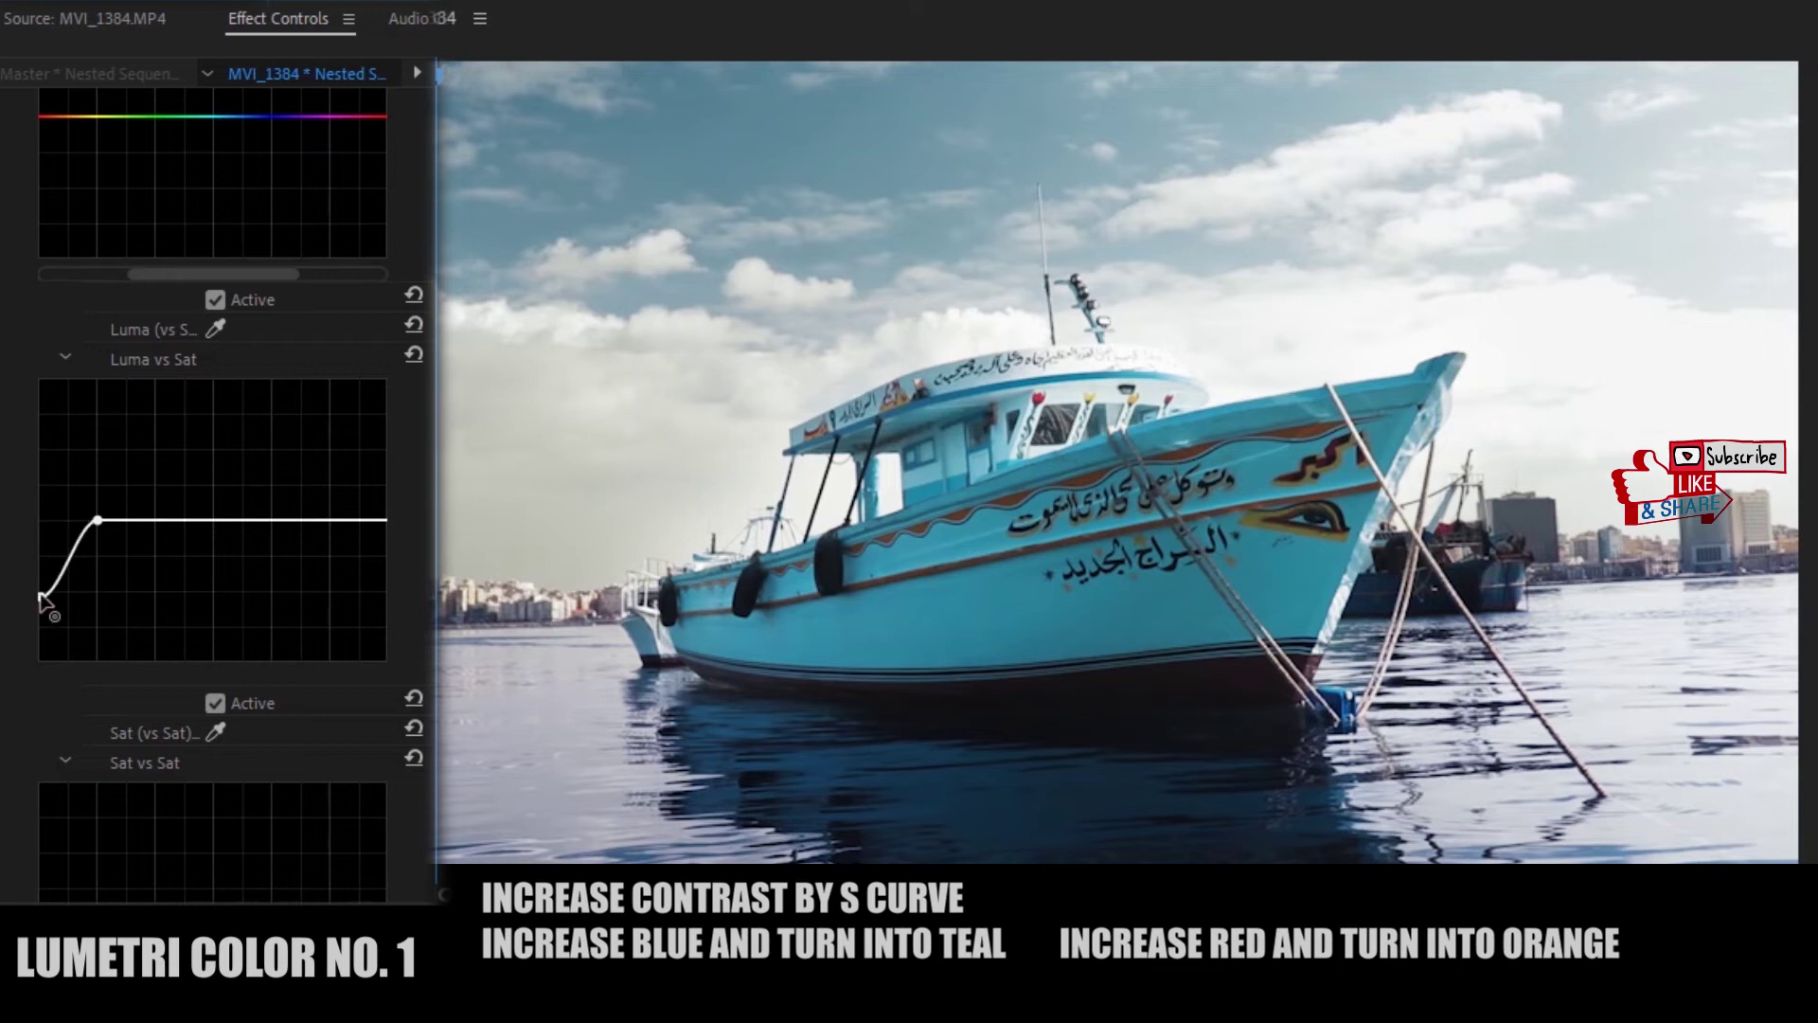
pyautogui.scroll(-10, 28, 765)
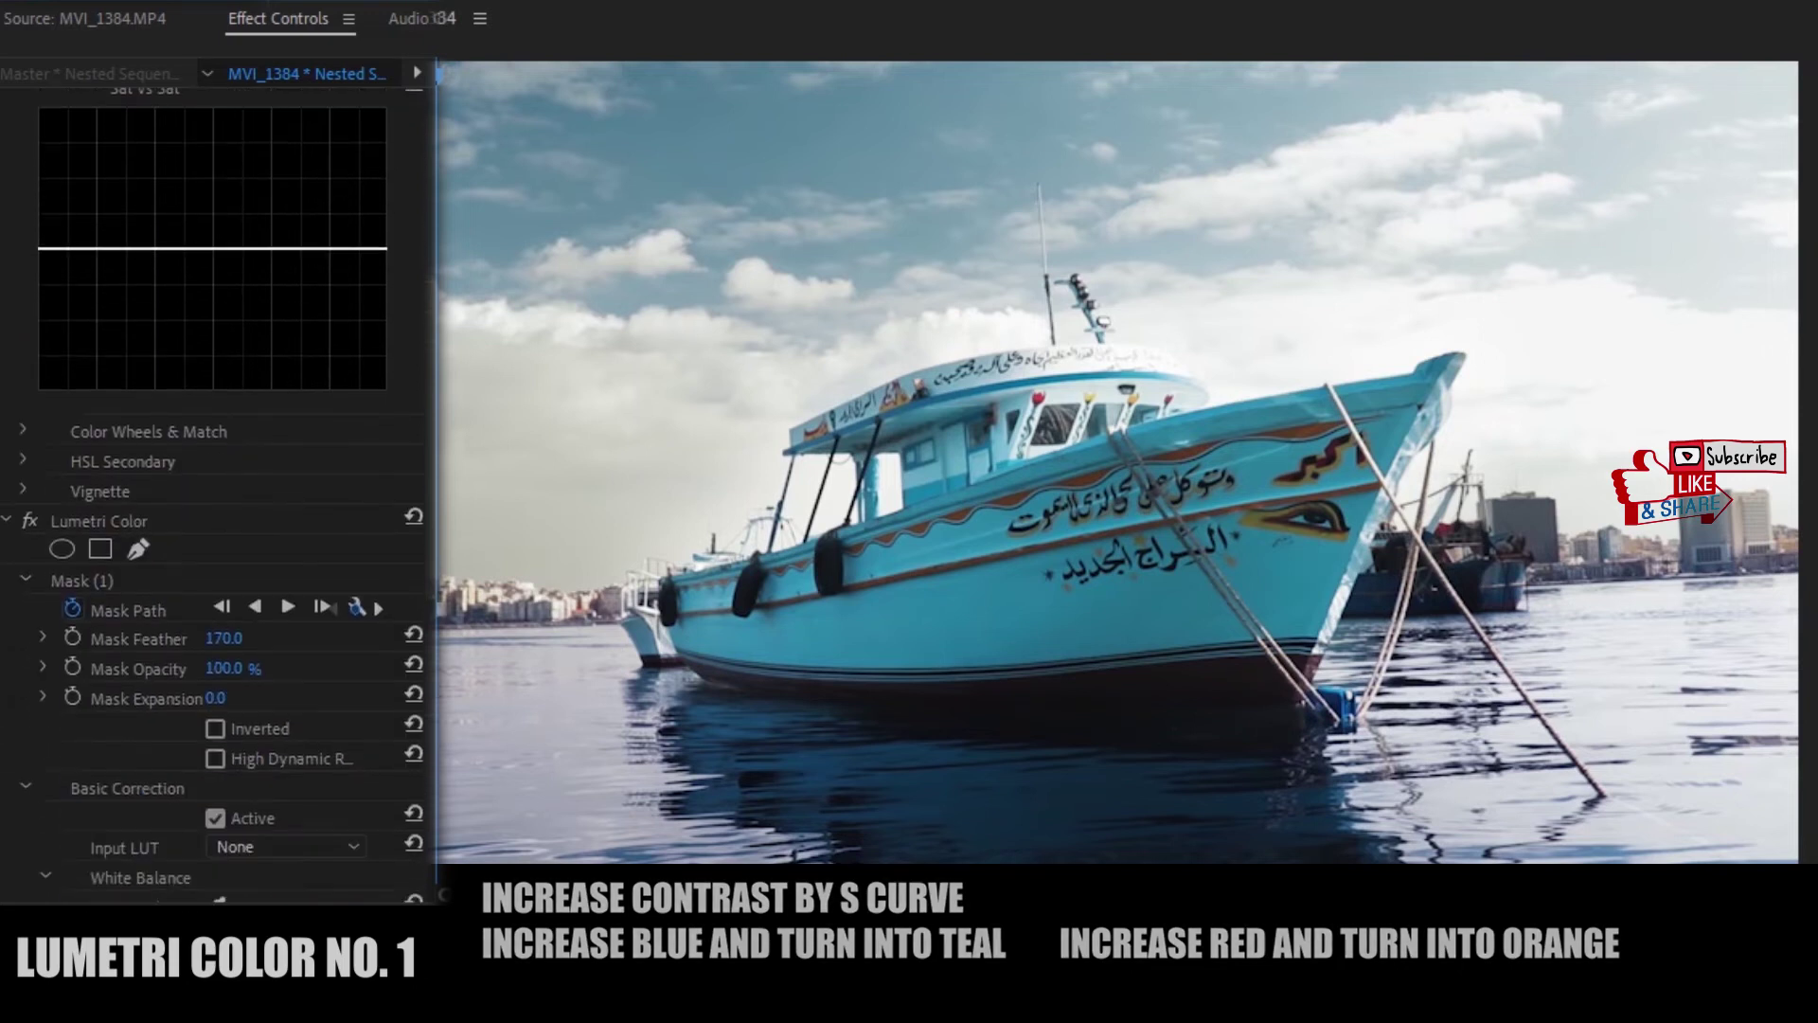
# Lower the blue RGB curve's midpoint slightly on the masked boat
pyautogui.scroll(-3, 28, 765)
pyautogui.scroll(-5, 29, 765)
pyautogui.click(28, 773)
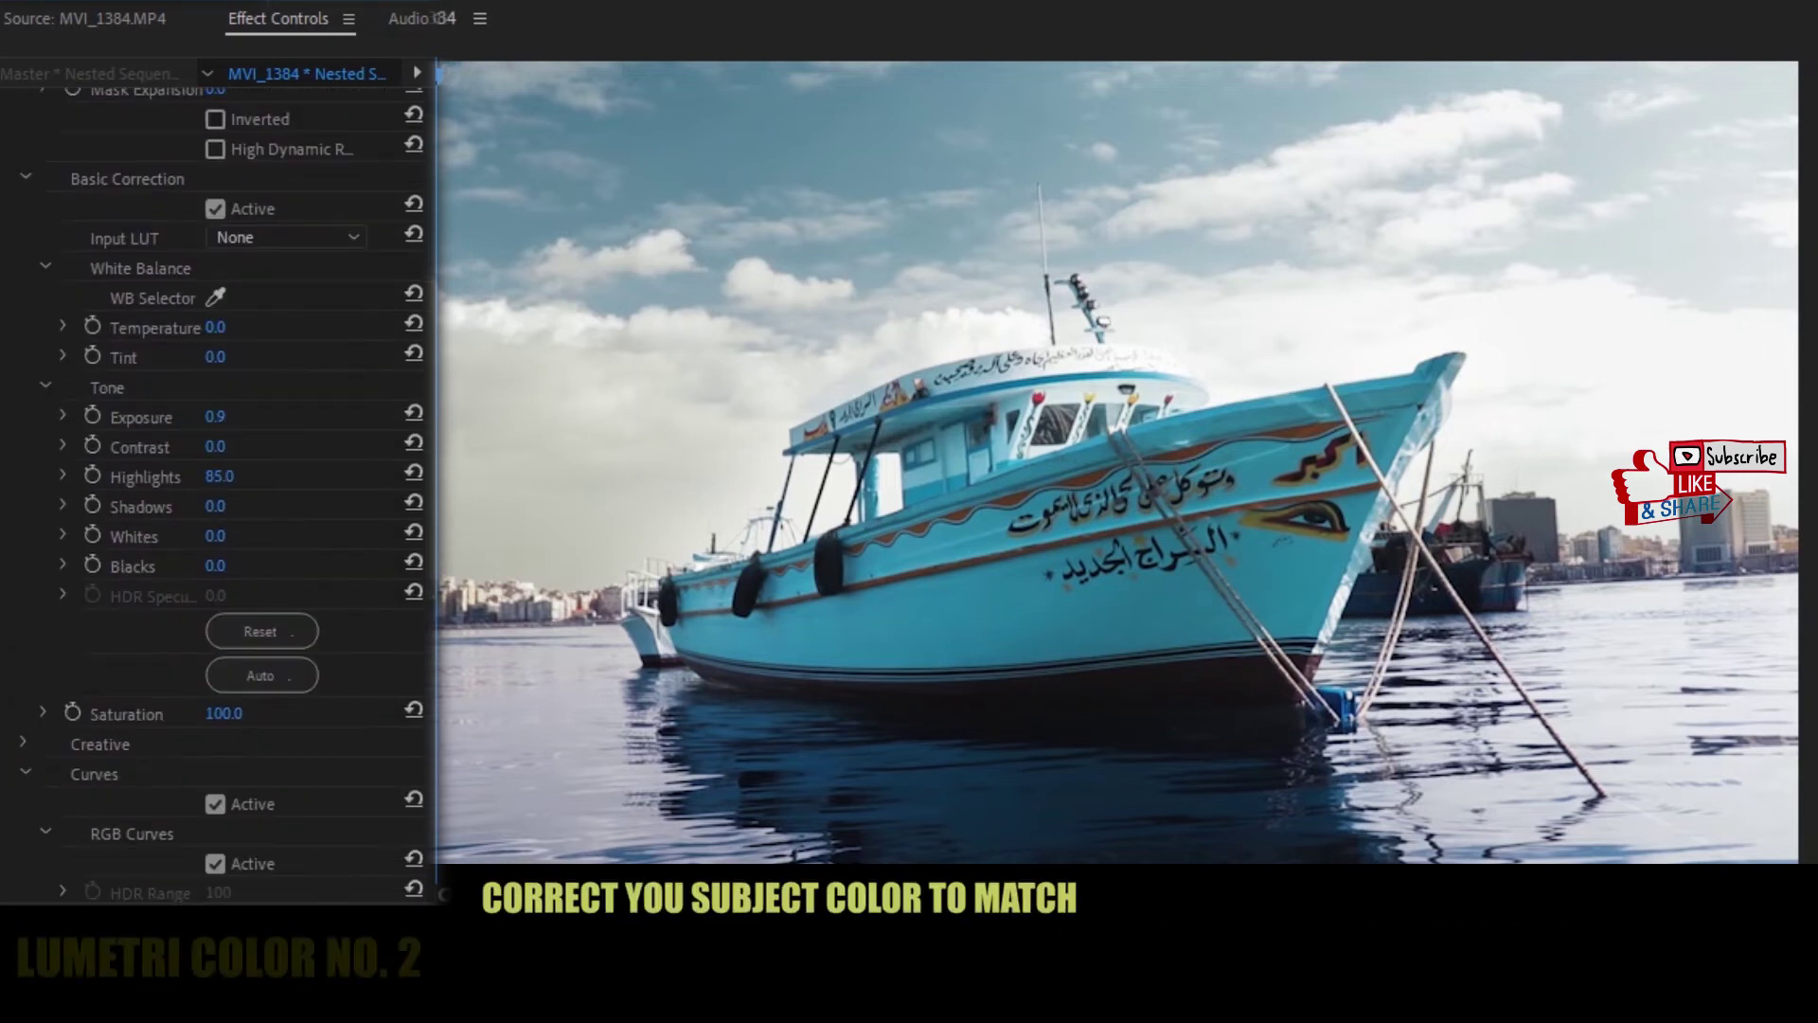
pyautogui.scroll(-10, 189, 568)
pyautogui.scroll(-2, 189, 569)
pyautogui.click(302, 419)
pyautogui.click(235, 620)
pyautogui.moveTo(234, 620)
pyautogui.mouseDown()
pyautogui.moveTo(146, 555)
pyautogui.moveTo(332, 662)
pyautogui.moveTo(235, 632)
pyautogui.mouseUp()
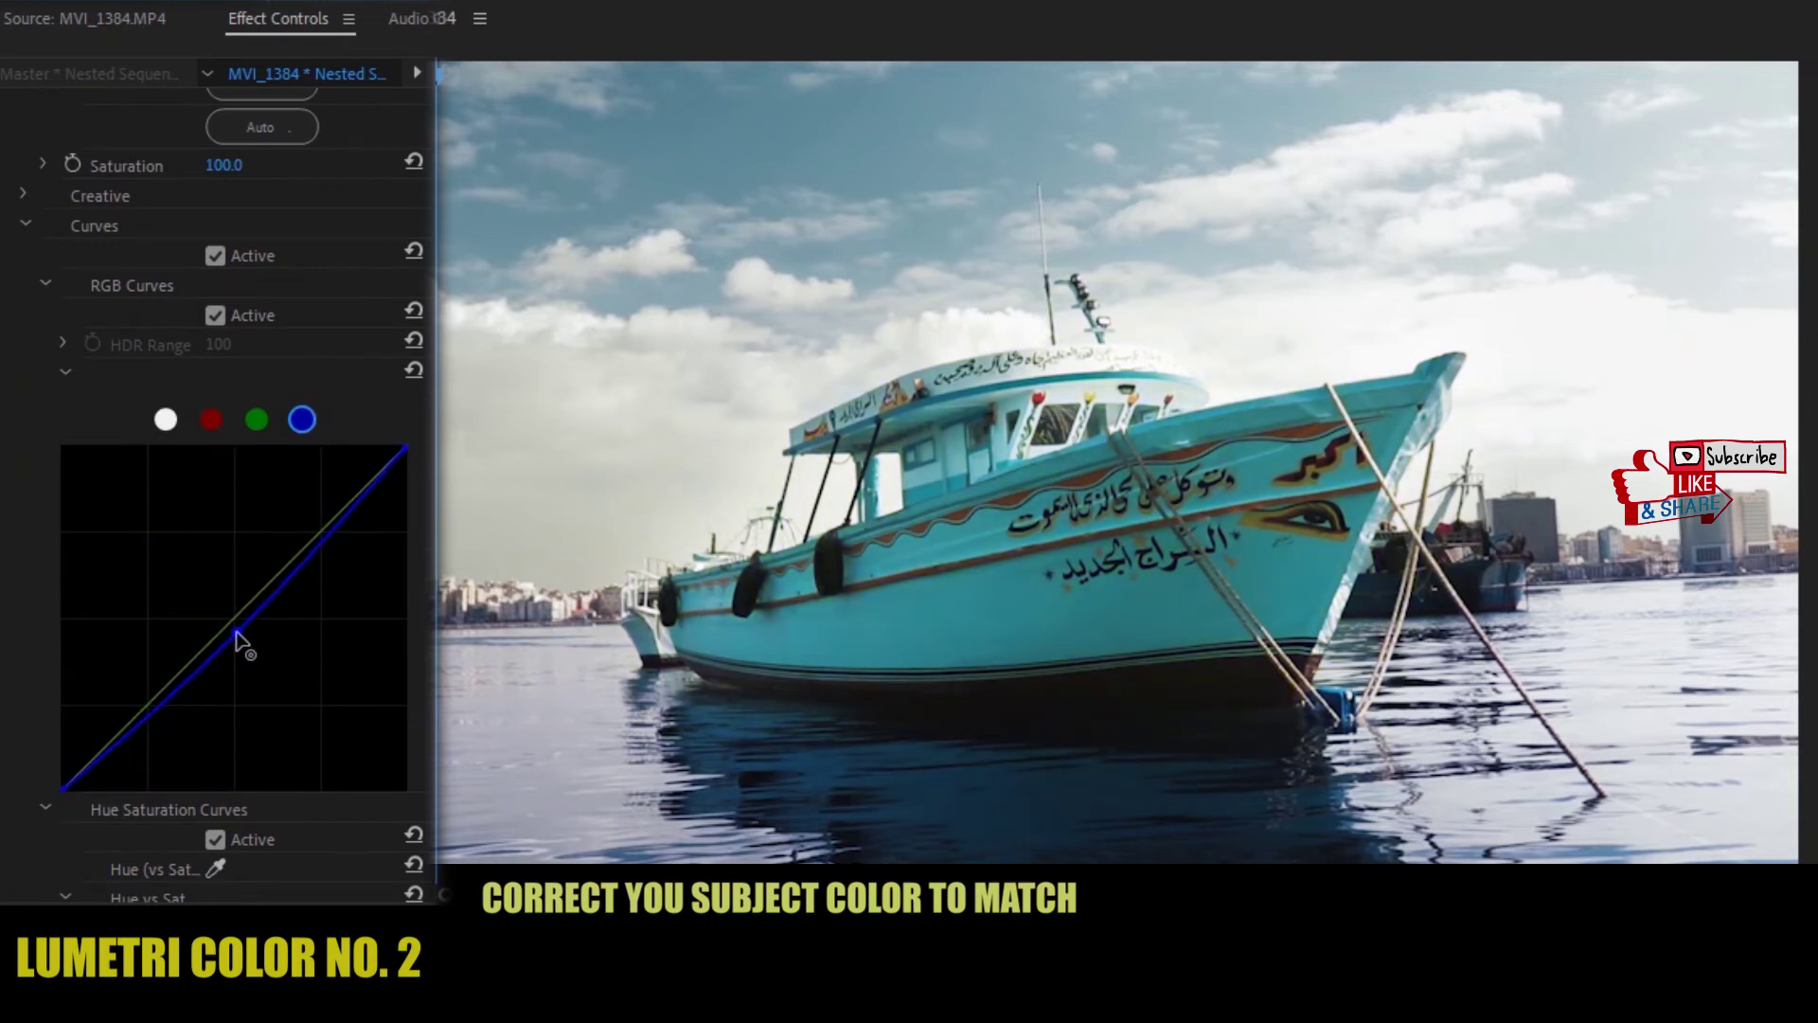
# Dip Hue vs Sat at the boat's blue hues to reduce their saturation
pyautogui.scroll(-3, 237, 632)
pyautogui.scroll(-7, 237, 632)
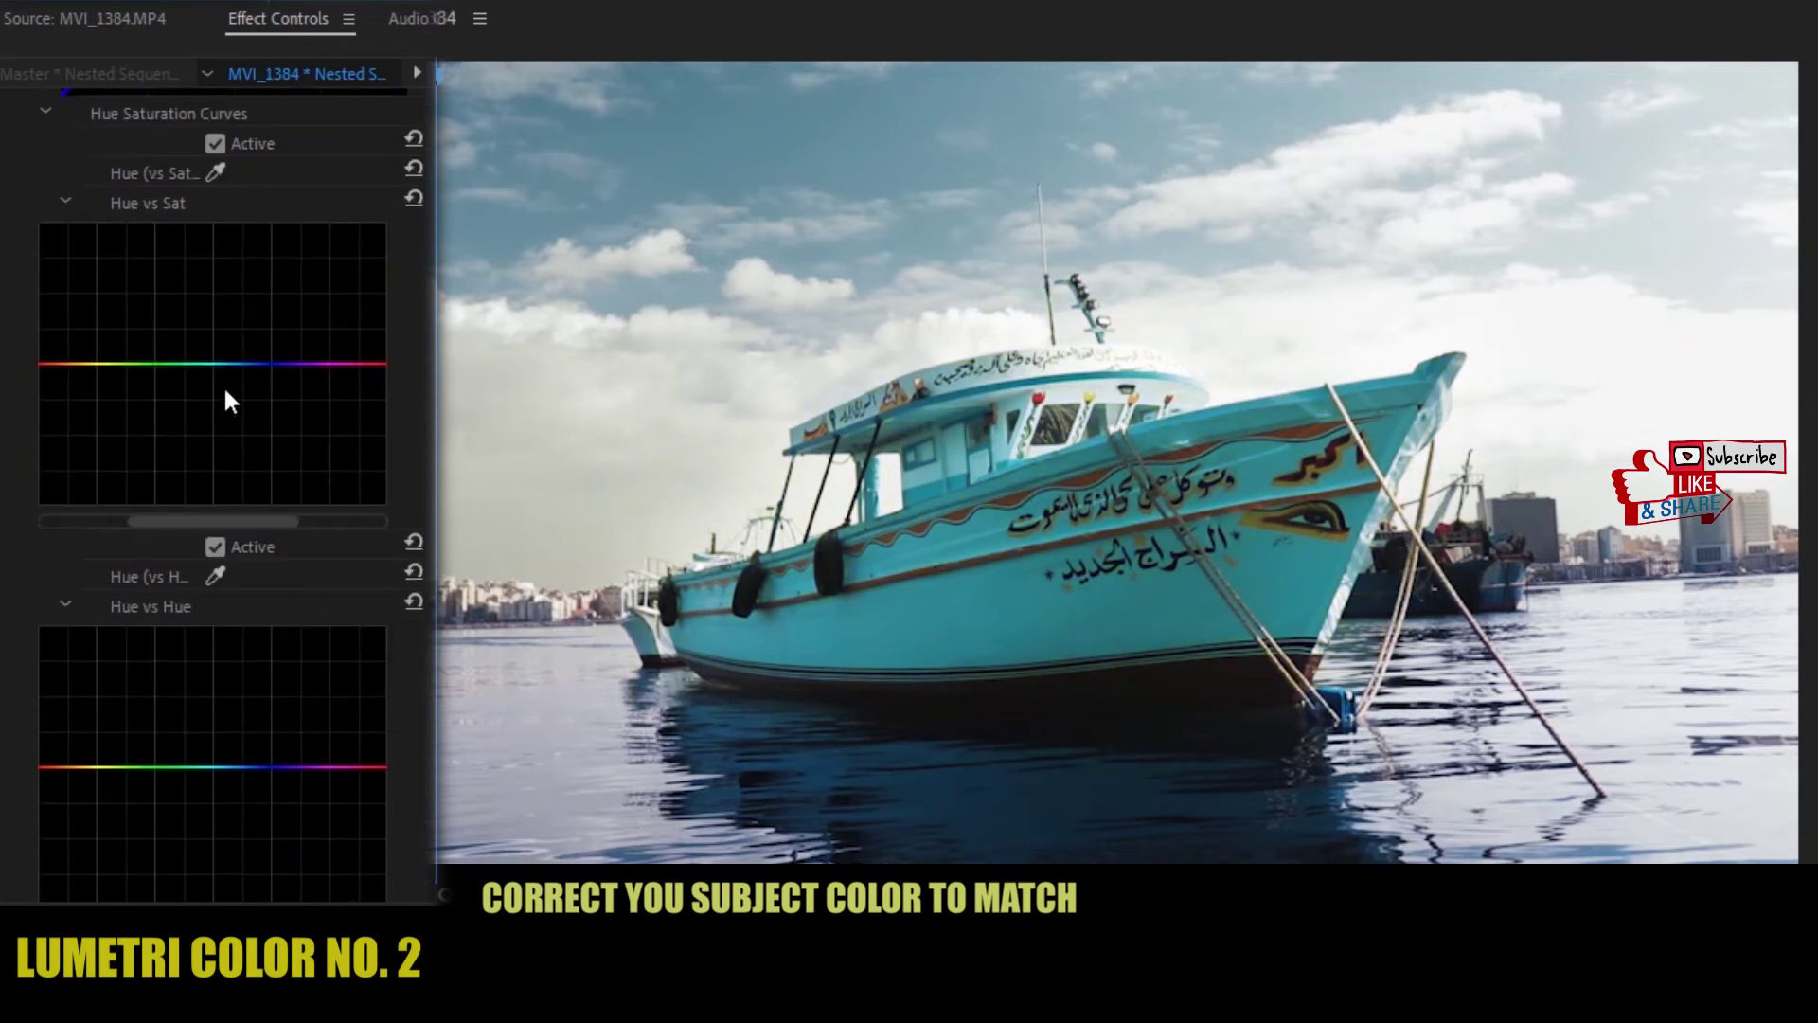
pyautogui.click(297, 363)
pyautogui.moveTo(248, 363); pyautogui.dragTo(248, 391)
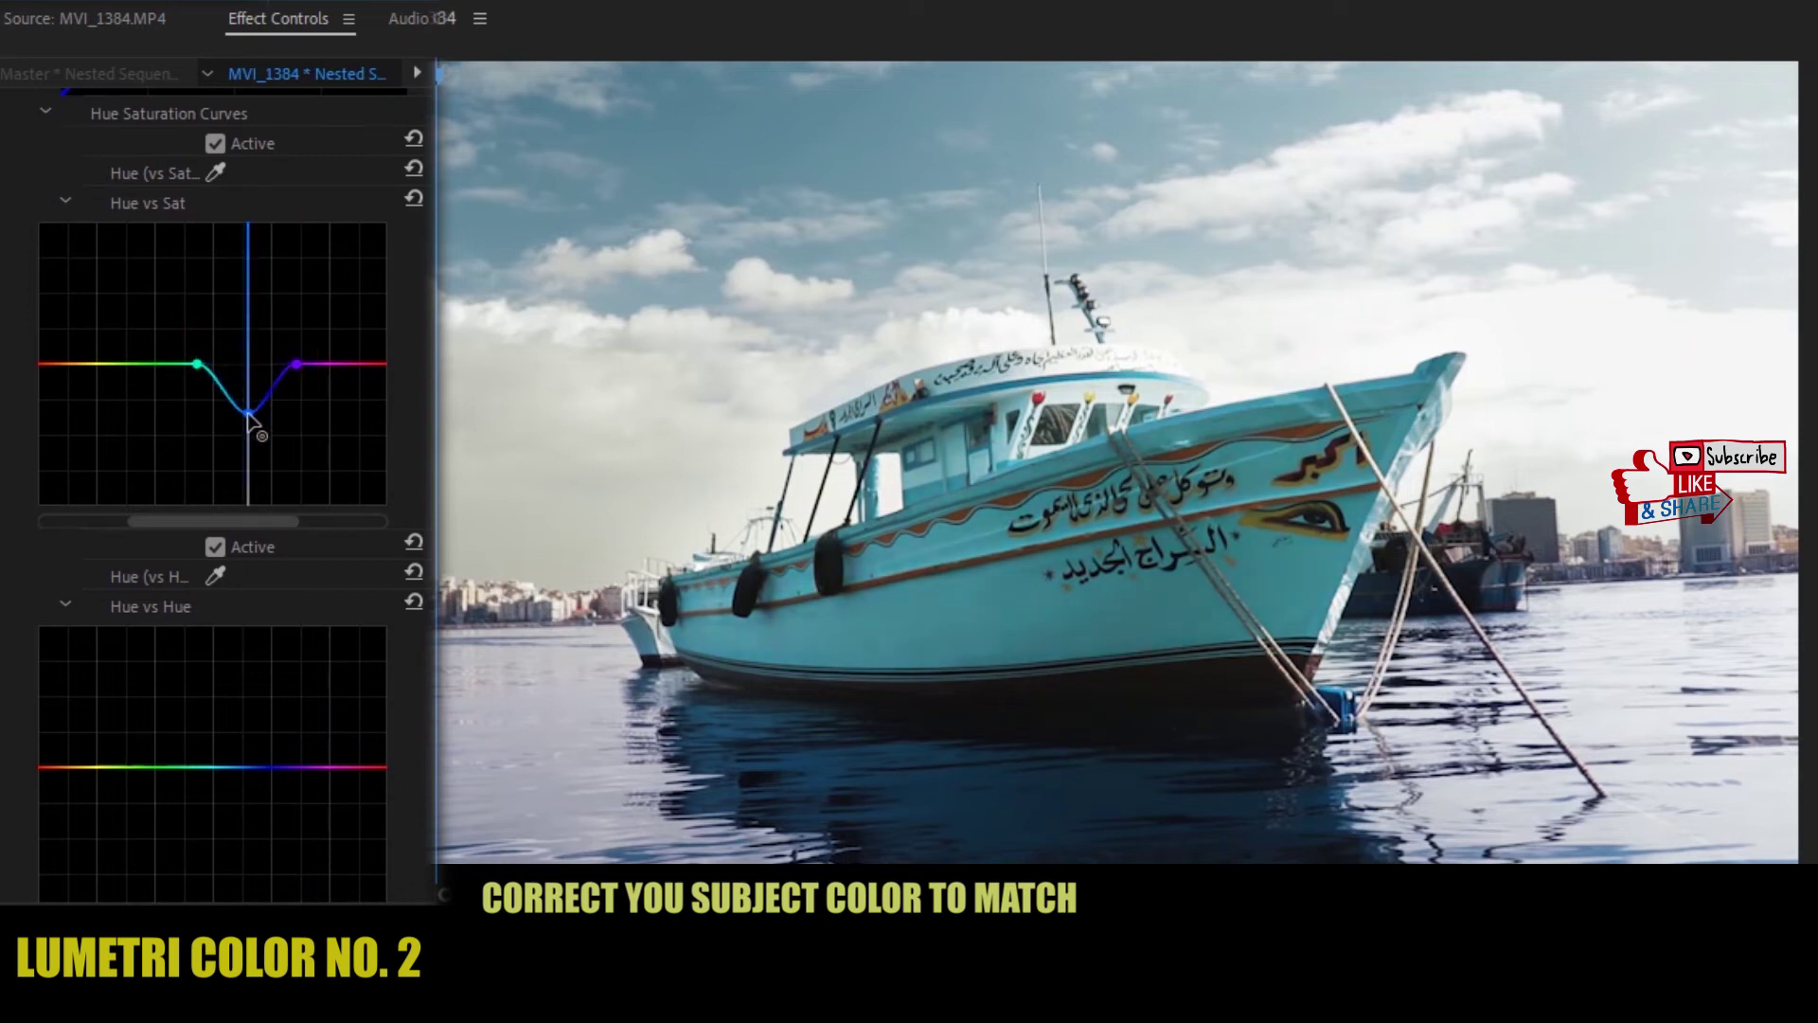
# Tweak the Hue vs Hue curve and desaturate the boat's darkest tones in Luma vs Sat
pyautogui.scroll(-3, 248, 417)
pyautogui.click(195, 557)
pyautogui.click(275, 556)
pyautogui.moveTo(239, 557); pyautogui.dragTo(240, 550)
pyautogui.scroll(-6, 240, 553)
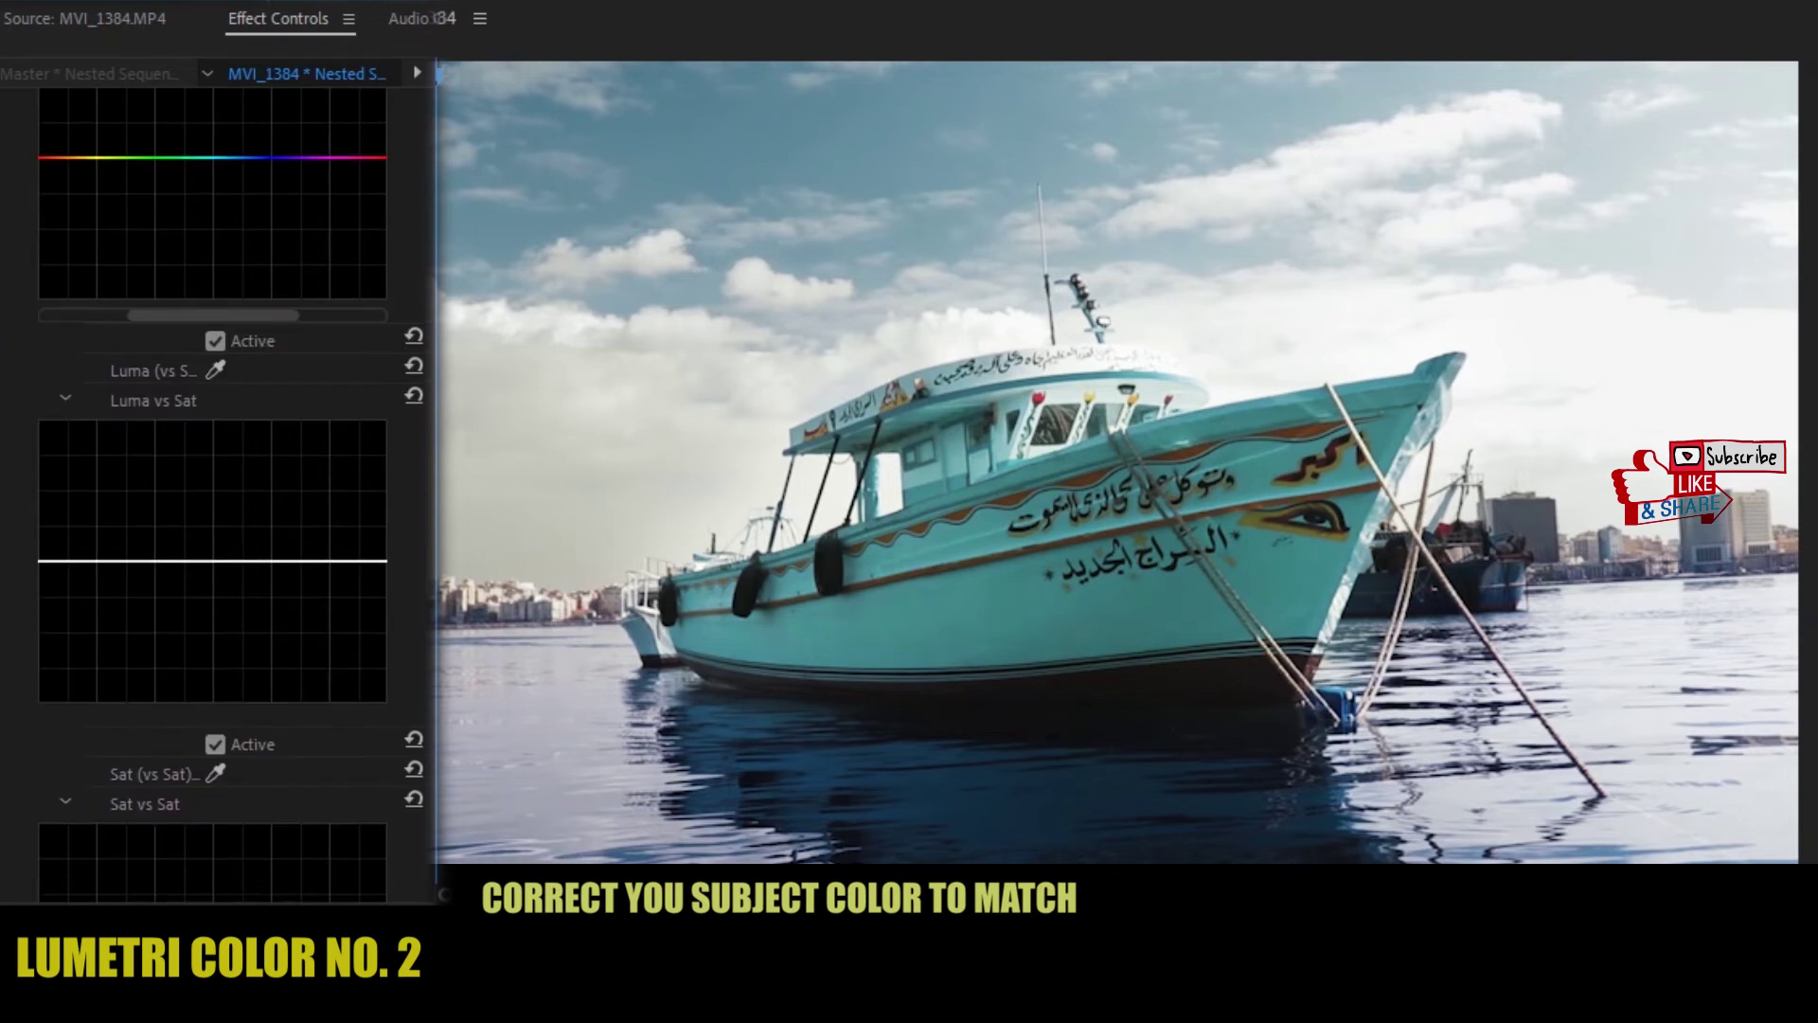
pyautogui.moveTo(44, 563); pyautogui.dragTo(42, 609)
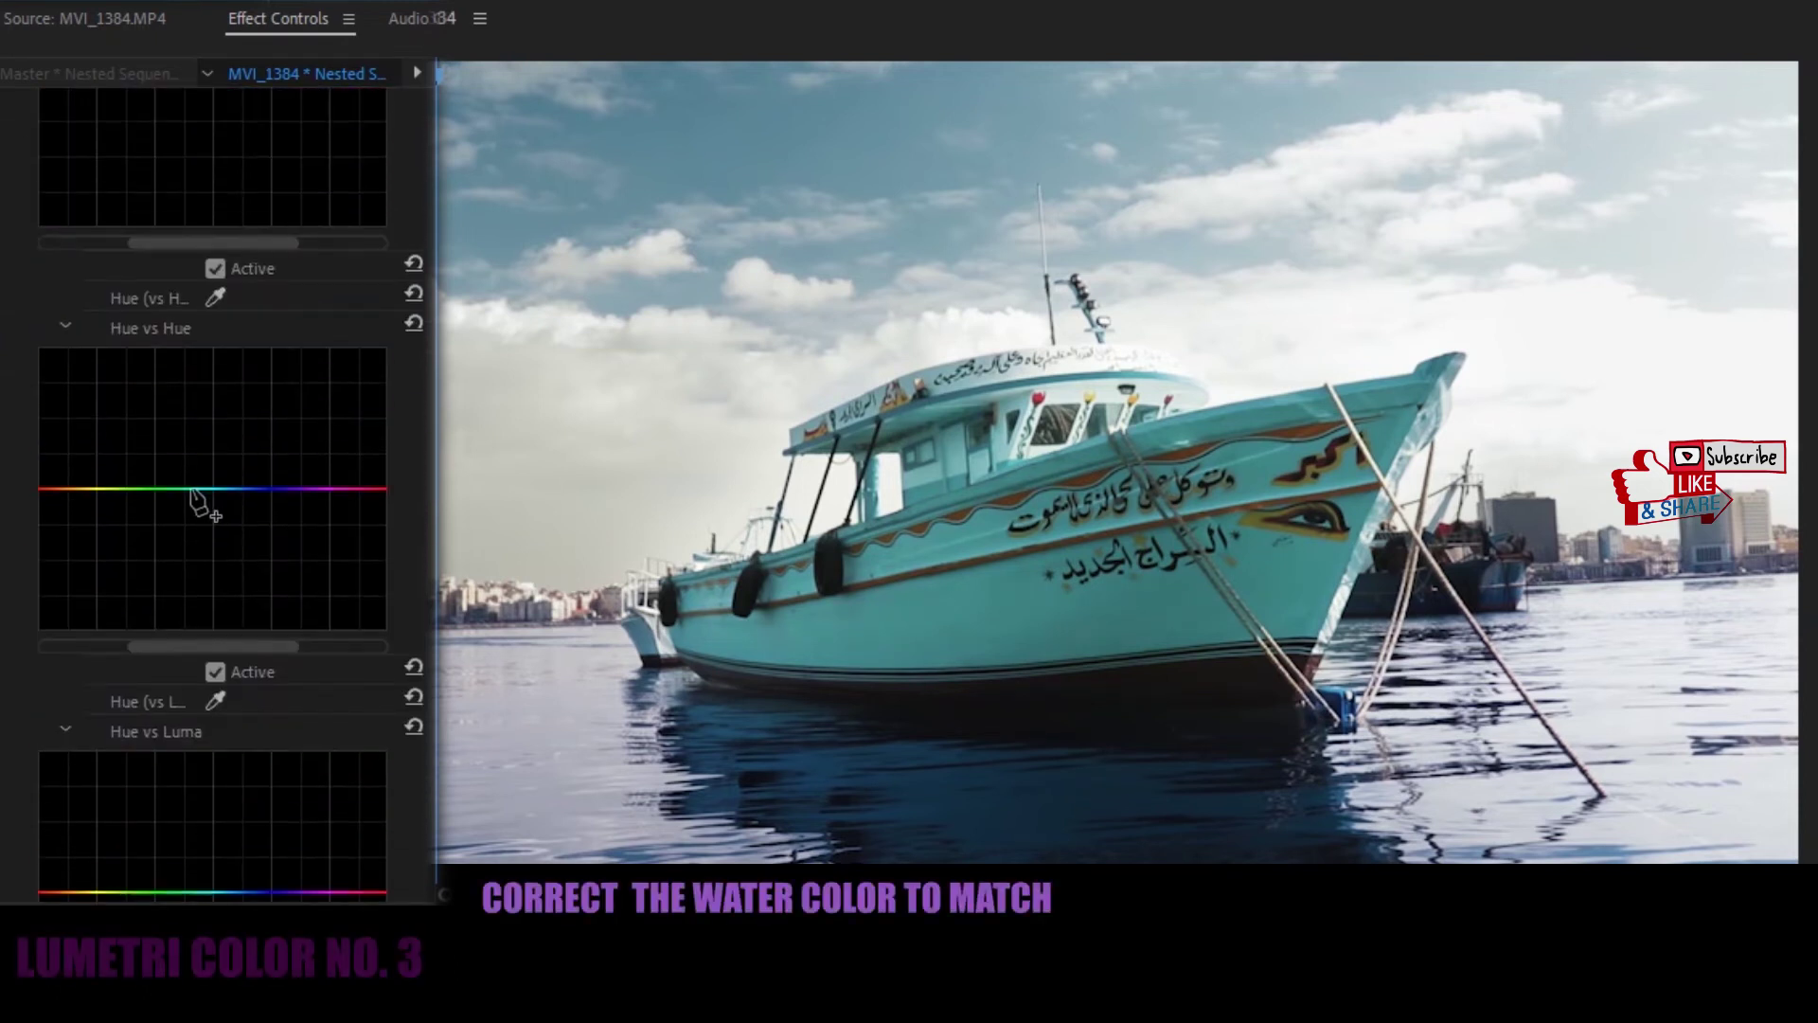
# Add a Hue vs Hue point on the water's blue and shift it toward teal
pyautogui.click(303, 489)
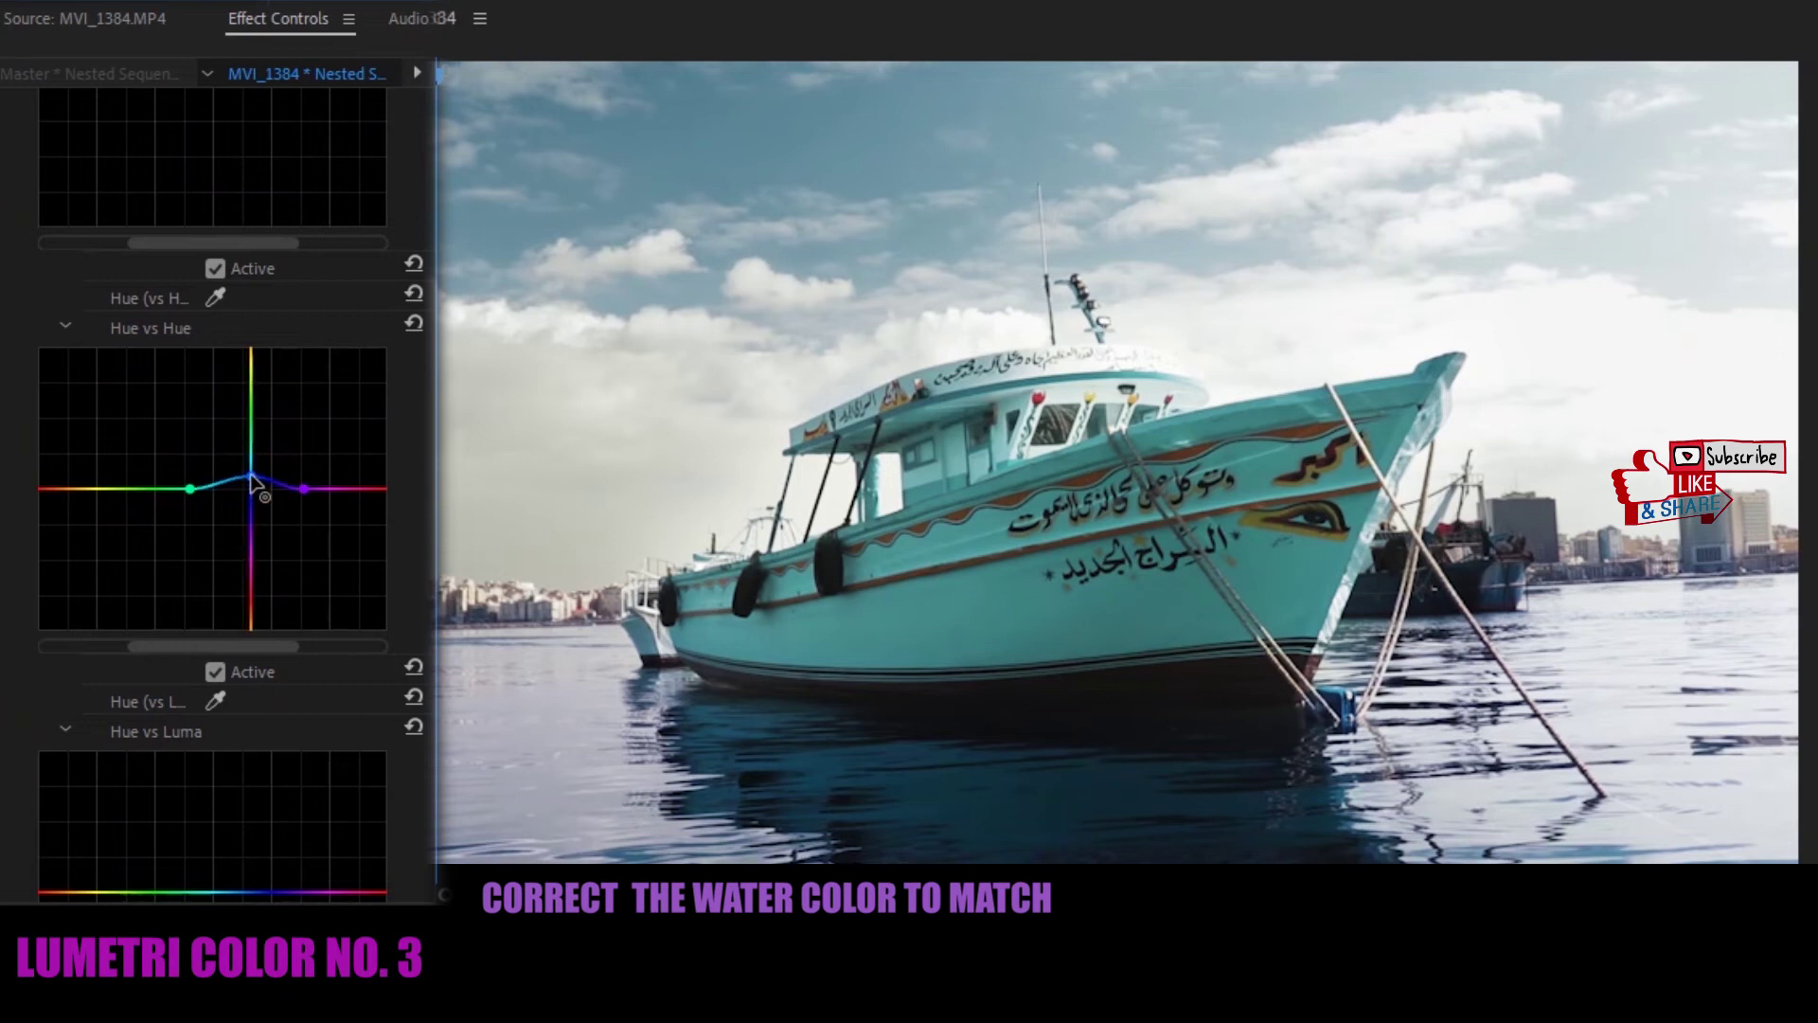
pyautogui.moveTo(251, 470); pyautogui.dragTo(267, 472)
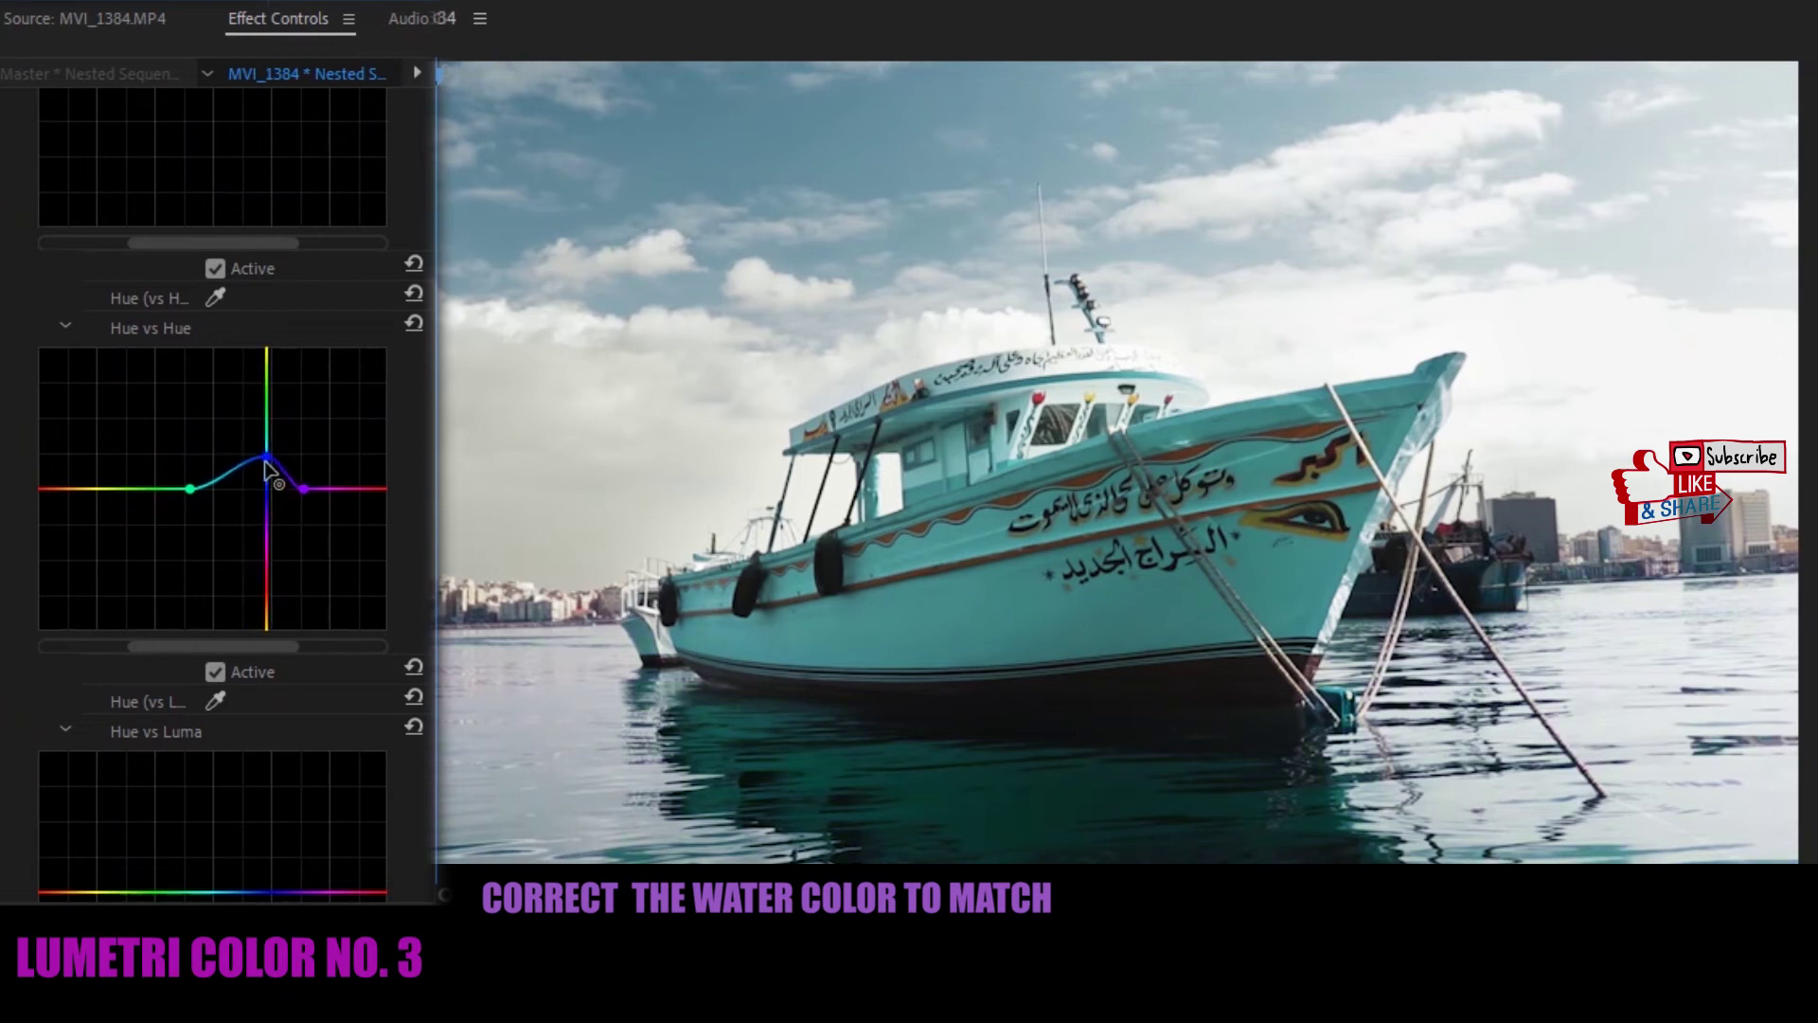
pyautogui.scroll(3, 268, 479)
# Add a Hue vs Sat point for the water's hue and raise Luma vs Sat's dark end
pyautogui.click(253, 224)
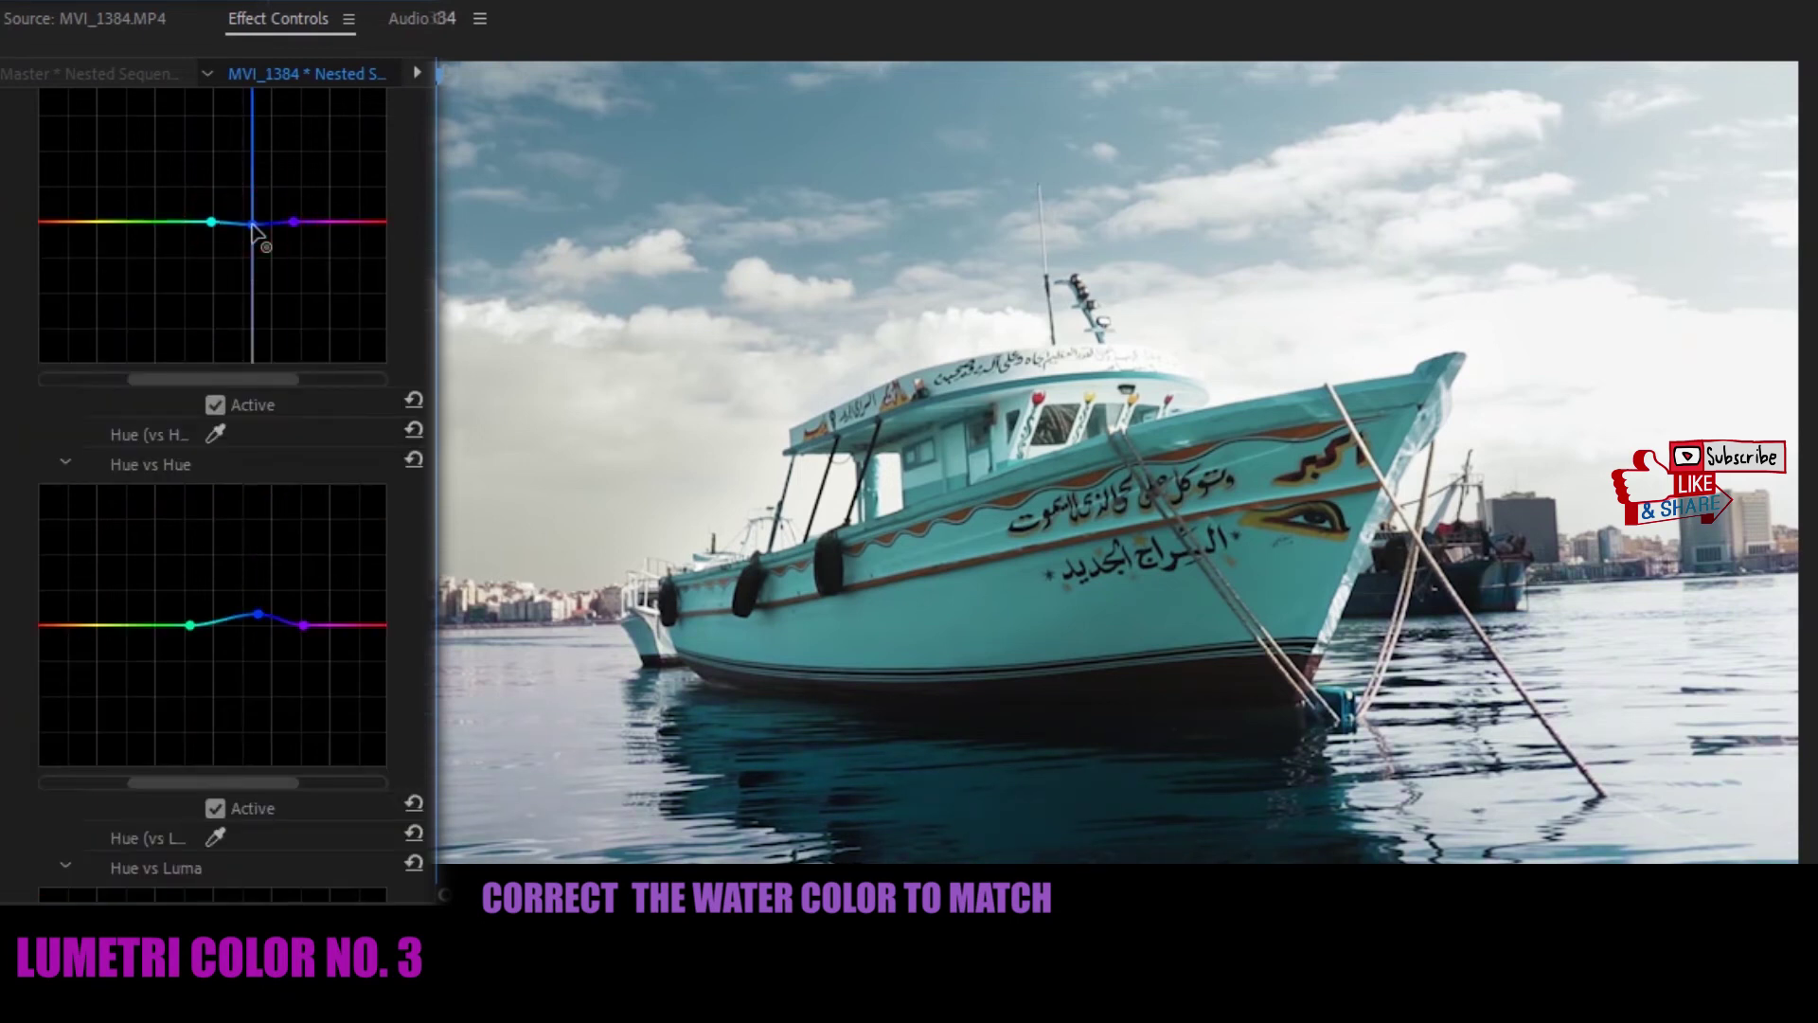
pyautogui.scroll(-5, 254, 233)
pyautogui.scroll(-14, 254, 233)
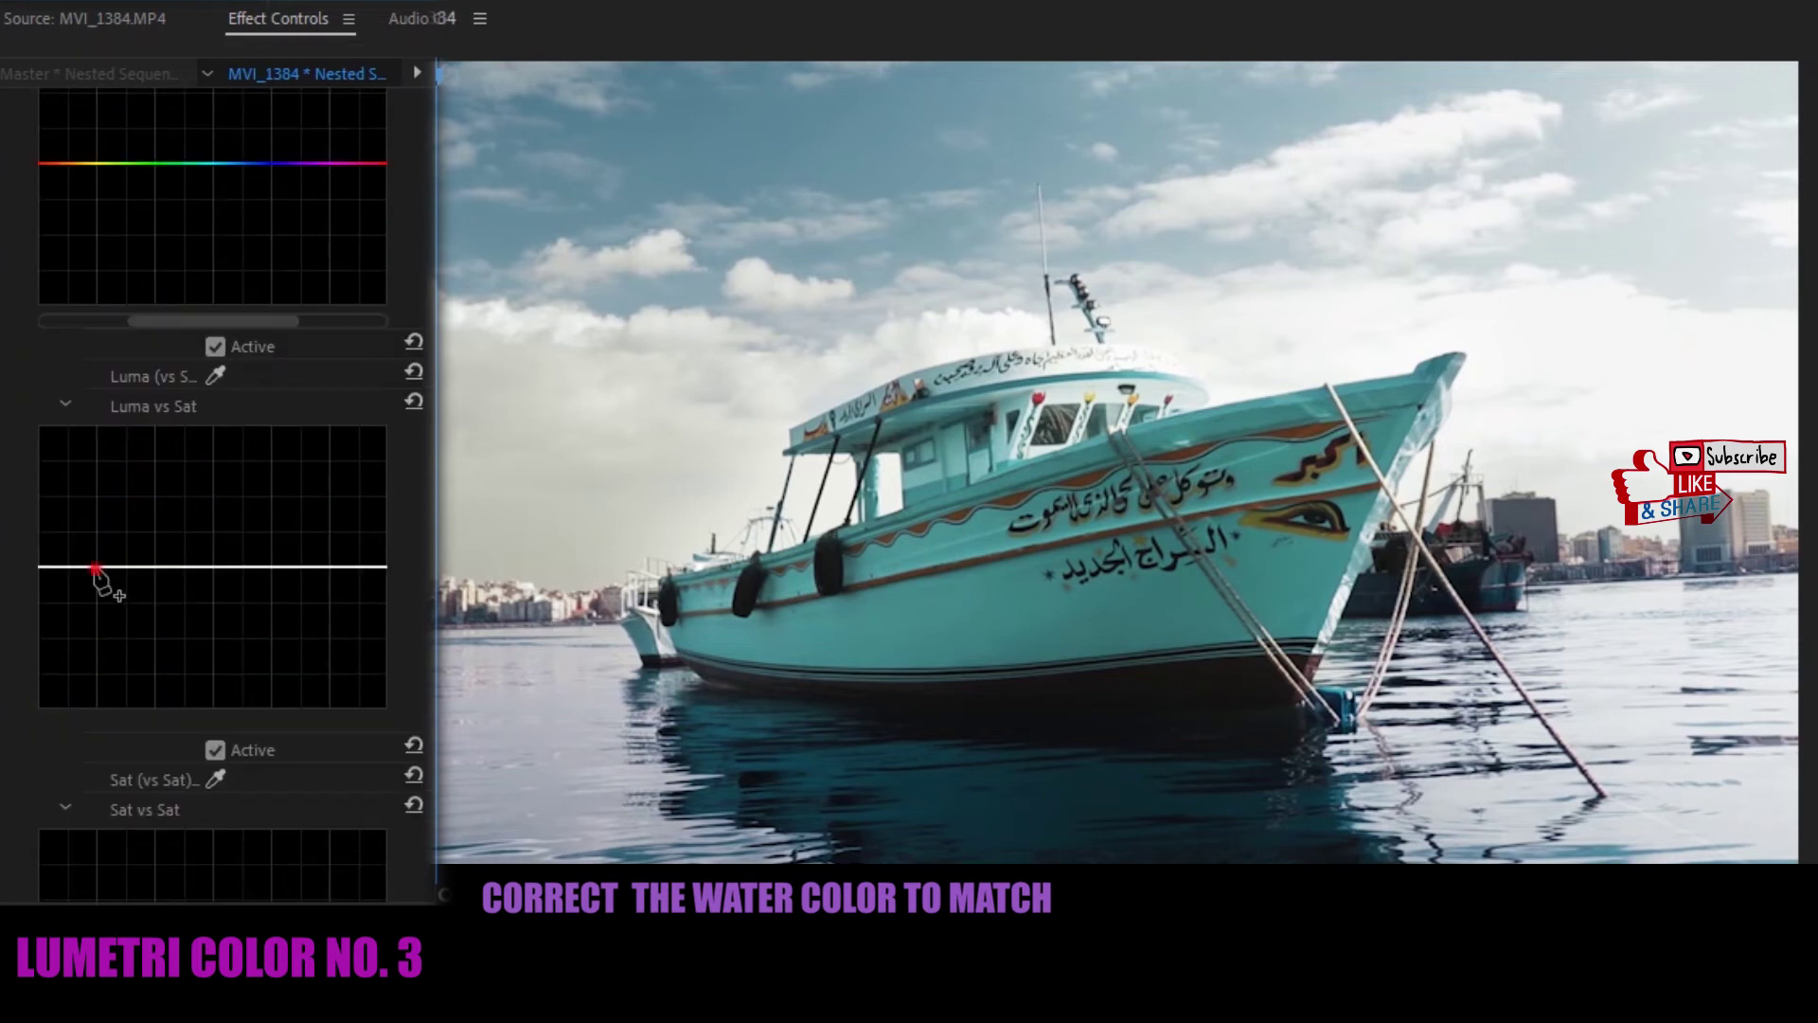
pyautogui.moveTo(37, 612); pyautogui.dragTo(40, 600)
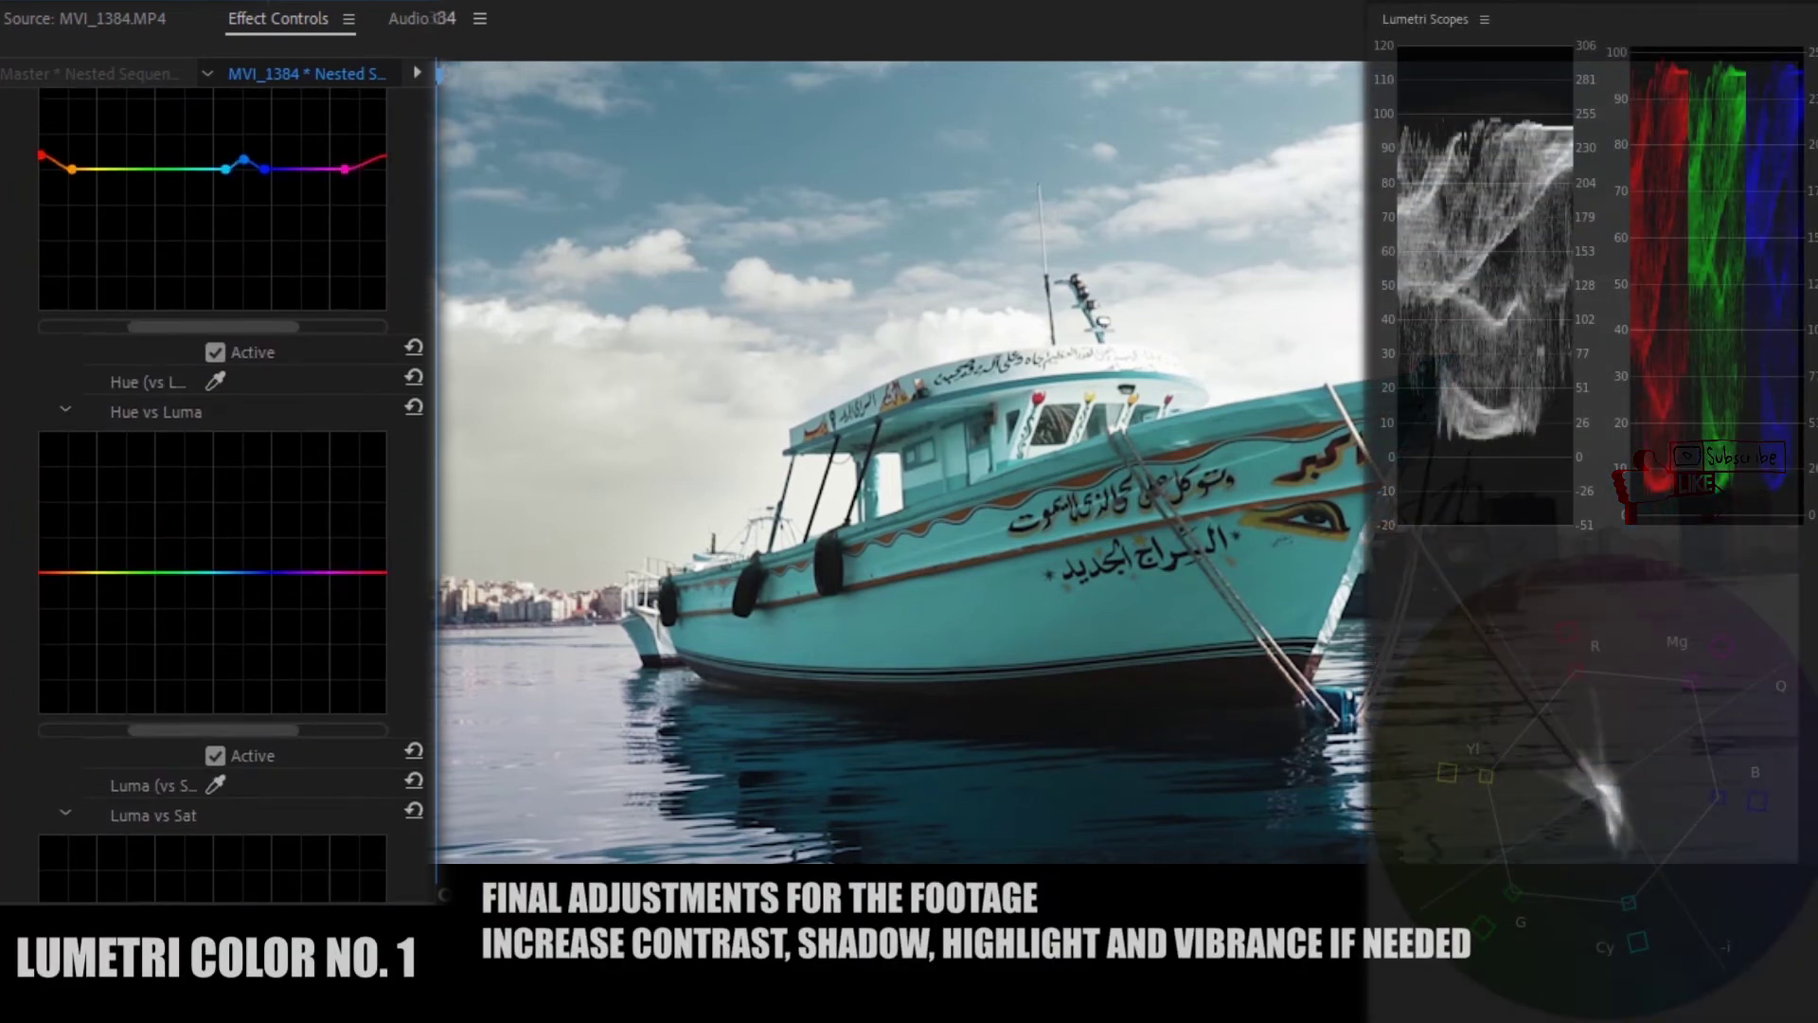
pyautogui.scroll(10, 231, 493)
pyautogui.scroll(8, 230, 493)
# Set the first Lumetri Color's Basic Correction Contrast to 45
pyautogui.scroll(4, 230, 492)
pyautogui.scroll(4, 230, 492)
pyautogui.moveTo(225, 325); pyautogui.dragTo(246, 324)
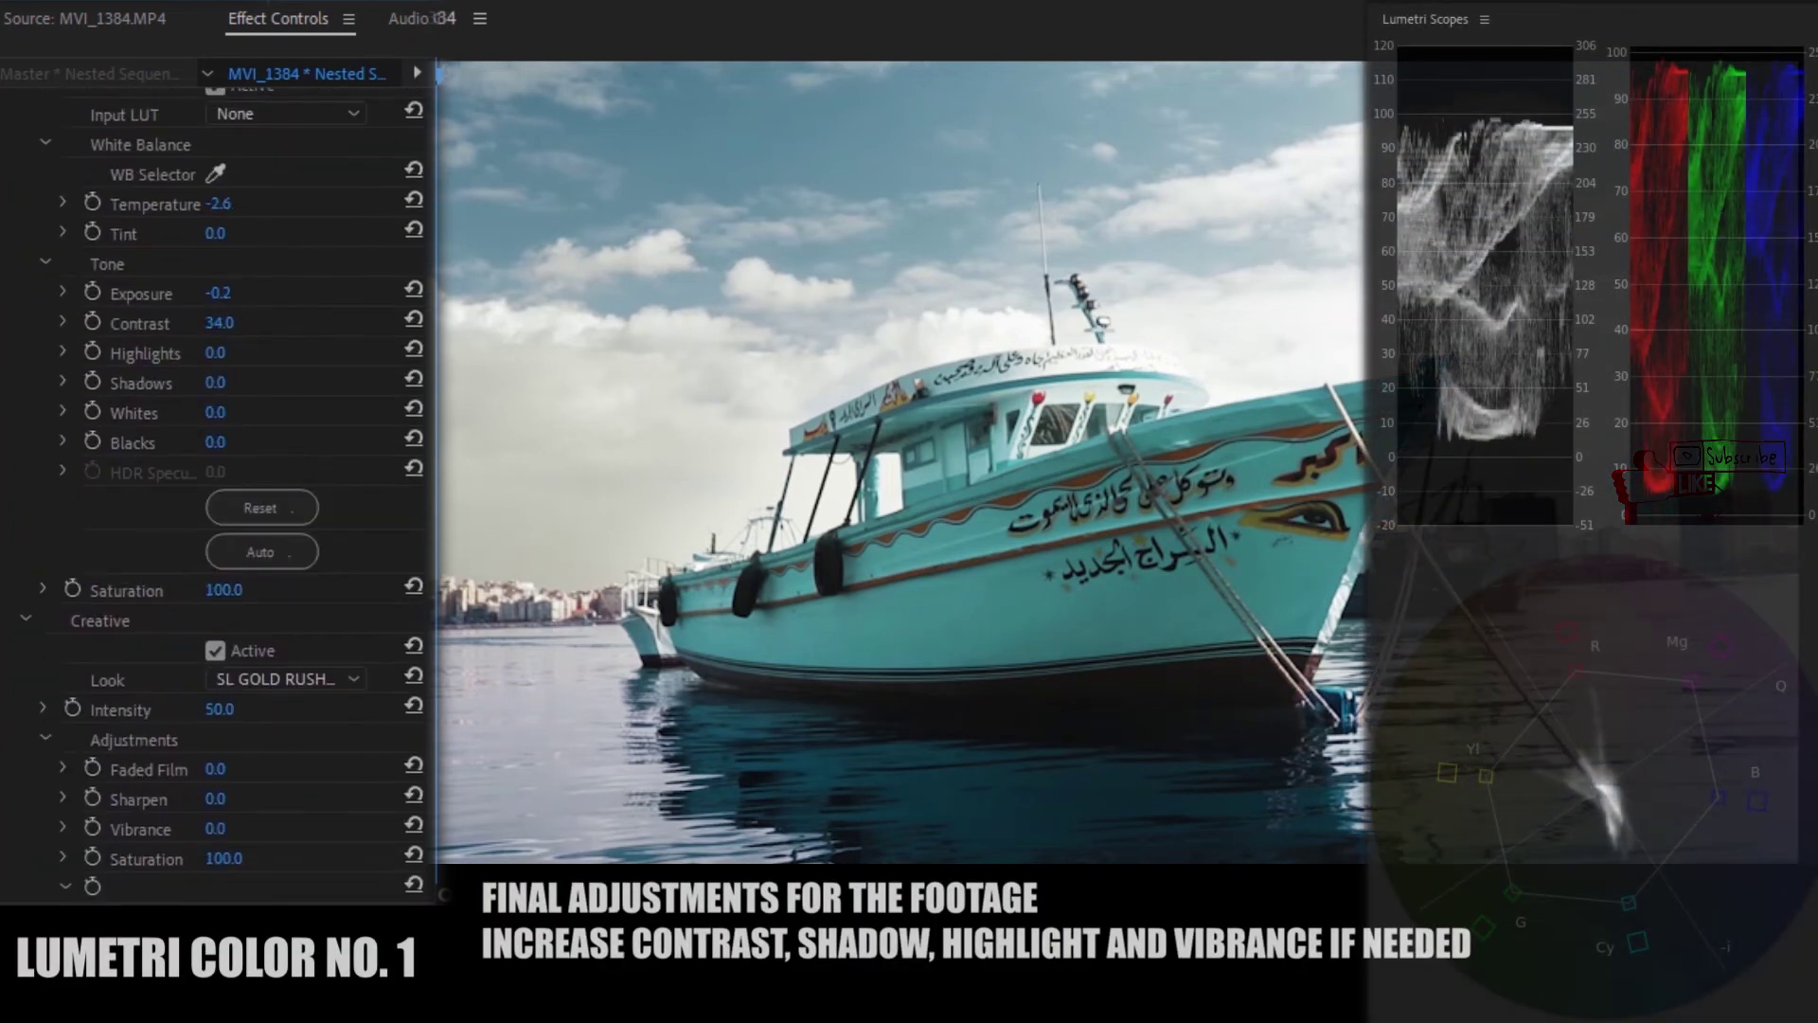
pyautogui.click(234, 324)
pyautogui.write('5')
pyautogui.press('Return')
# Set Shadows to -10 and Highlights to 10
pyautogui.moveTo(215, 353)
pyautogui.mouseDown()
pyautogui.moveTo(245, 354)
pyautogui.moveTo(221, 383)
pyautogui.mouseUp()
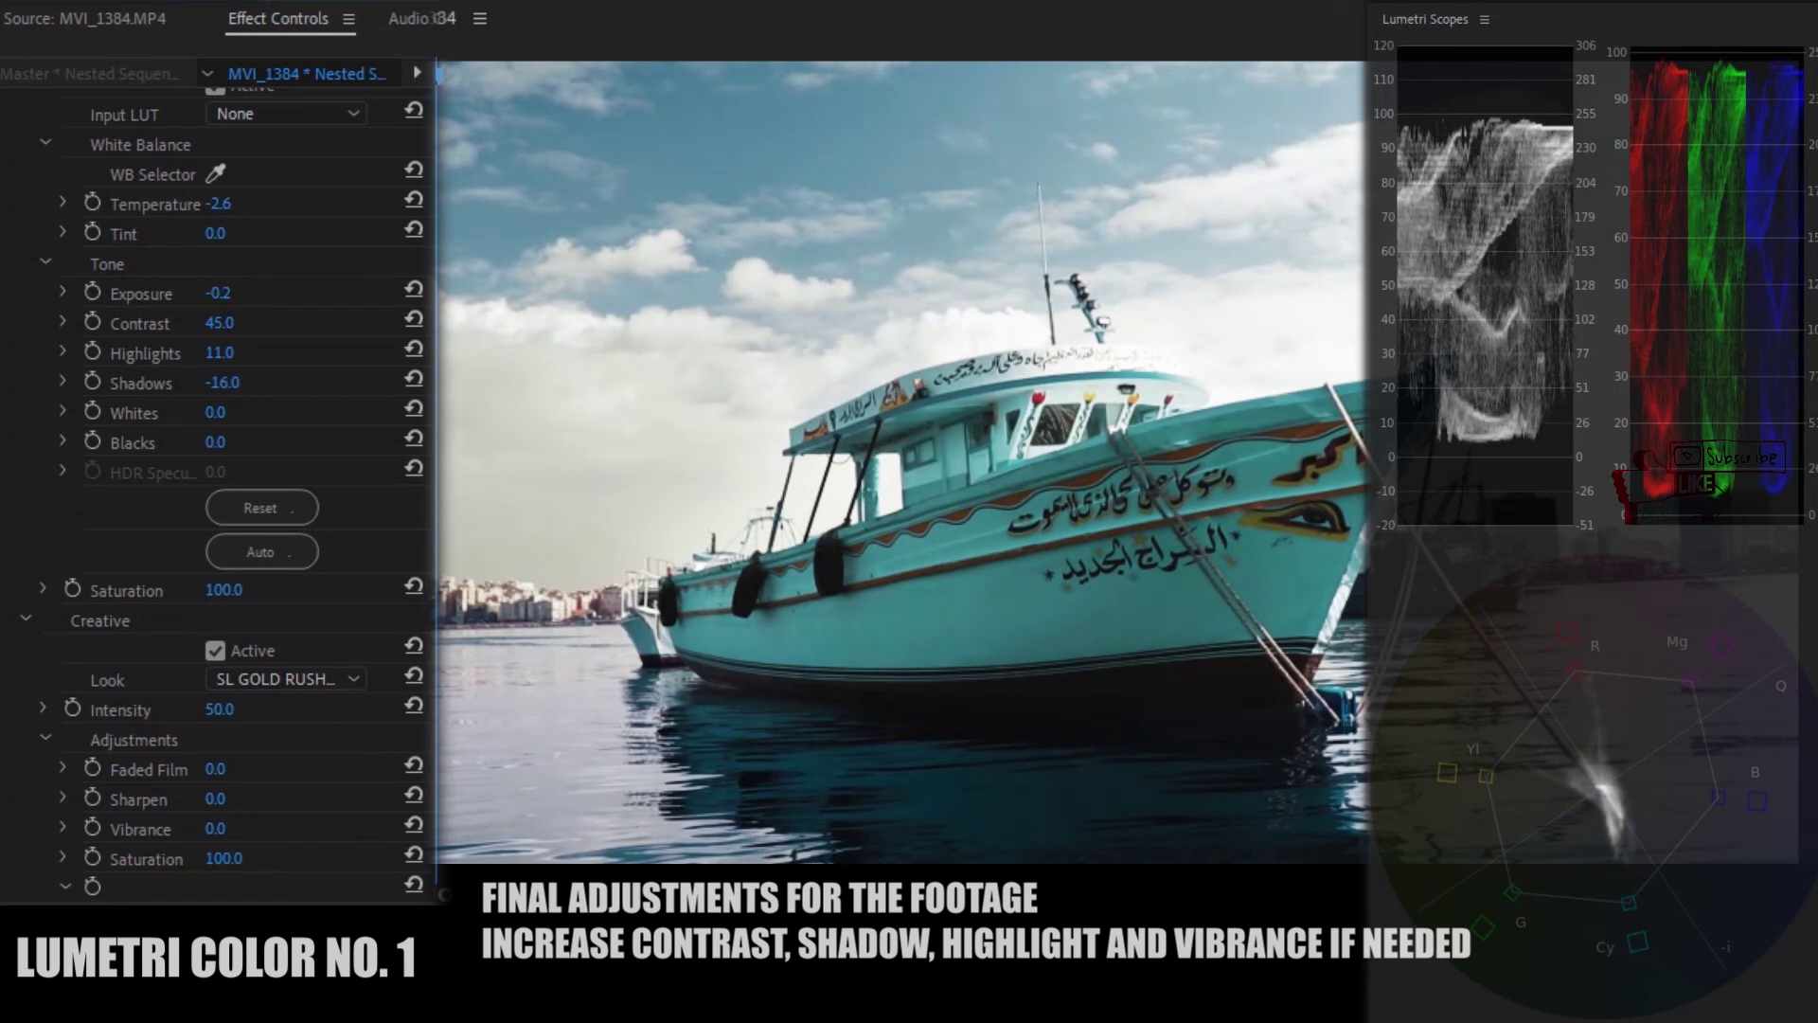
pyautogui.click(224, 382)
pyautogui.write('-')
pyautogui.write('0')
pyautogui.press('Return')
pyautogui.click(220, 352)
pyautogui.write('10')
pyautogui.press('Return')
# Boost the Creative Vibrance strongly, toward about 45-56
pyautogui.scroll(-5, 218, 474)
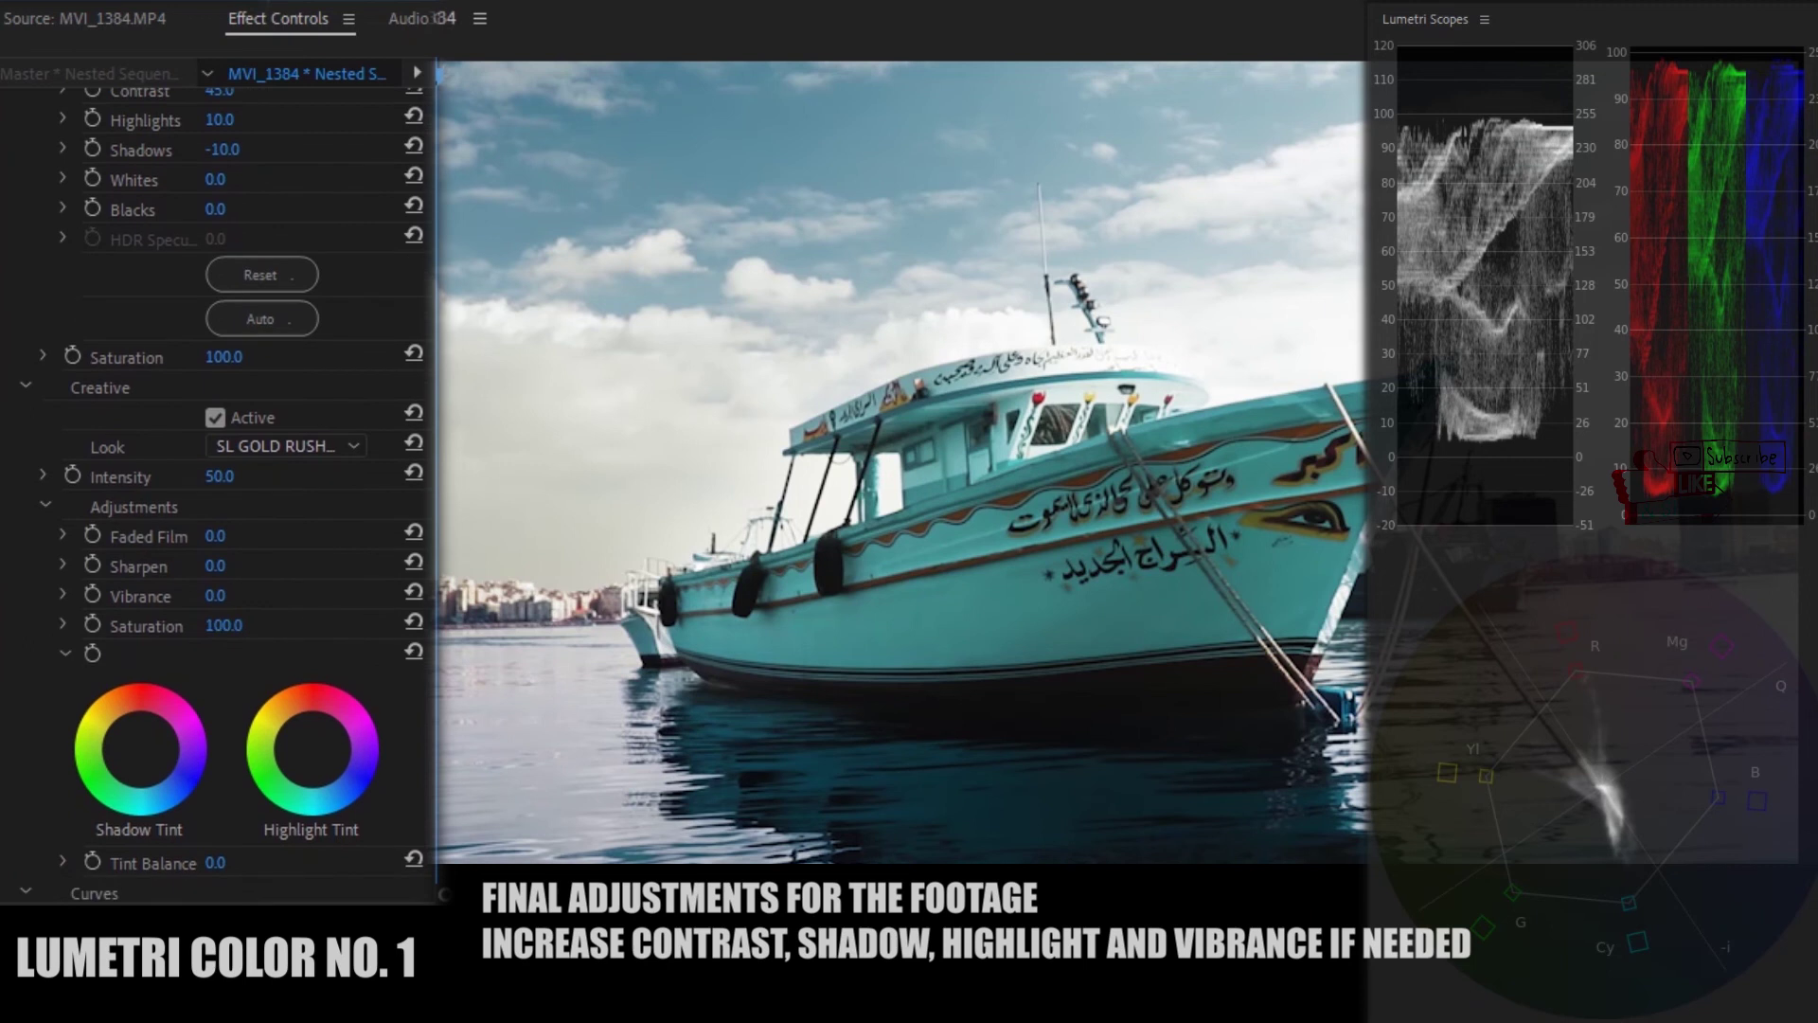
pyautogui.scroll(7, 218, 473)
pyautogui.scroll(-9, 217, 473)
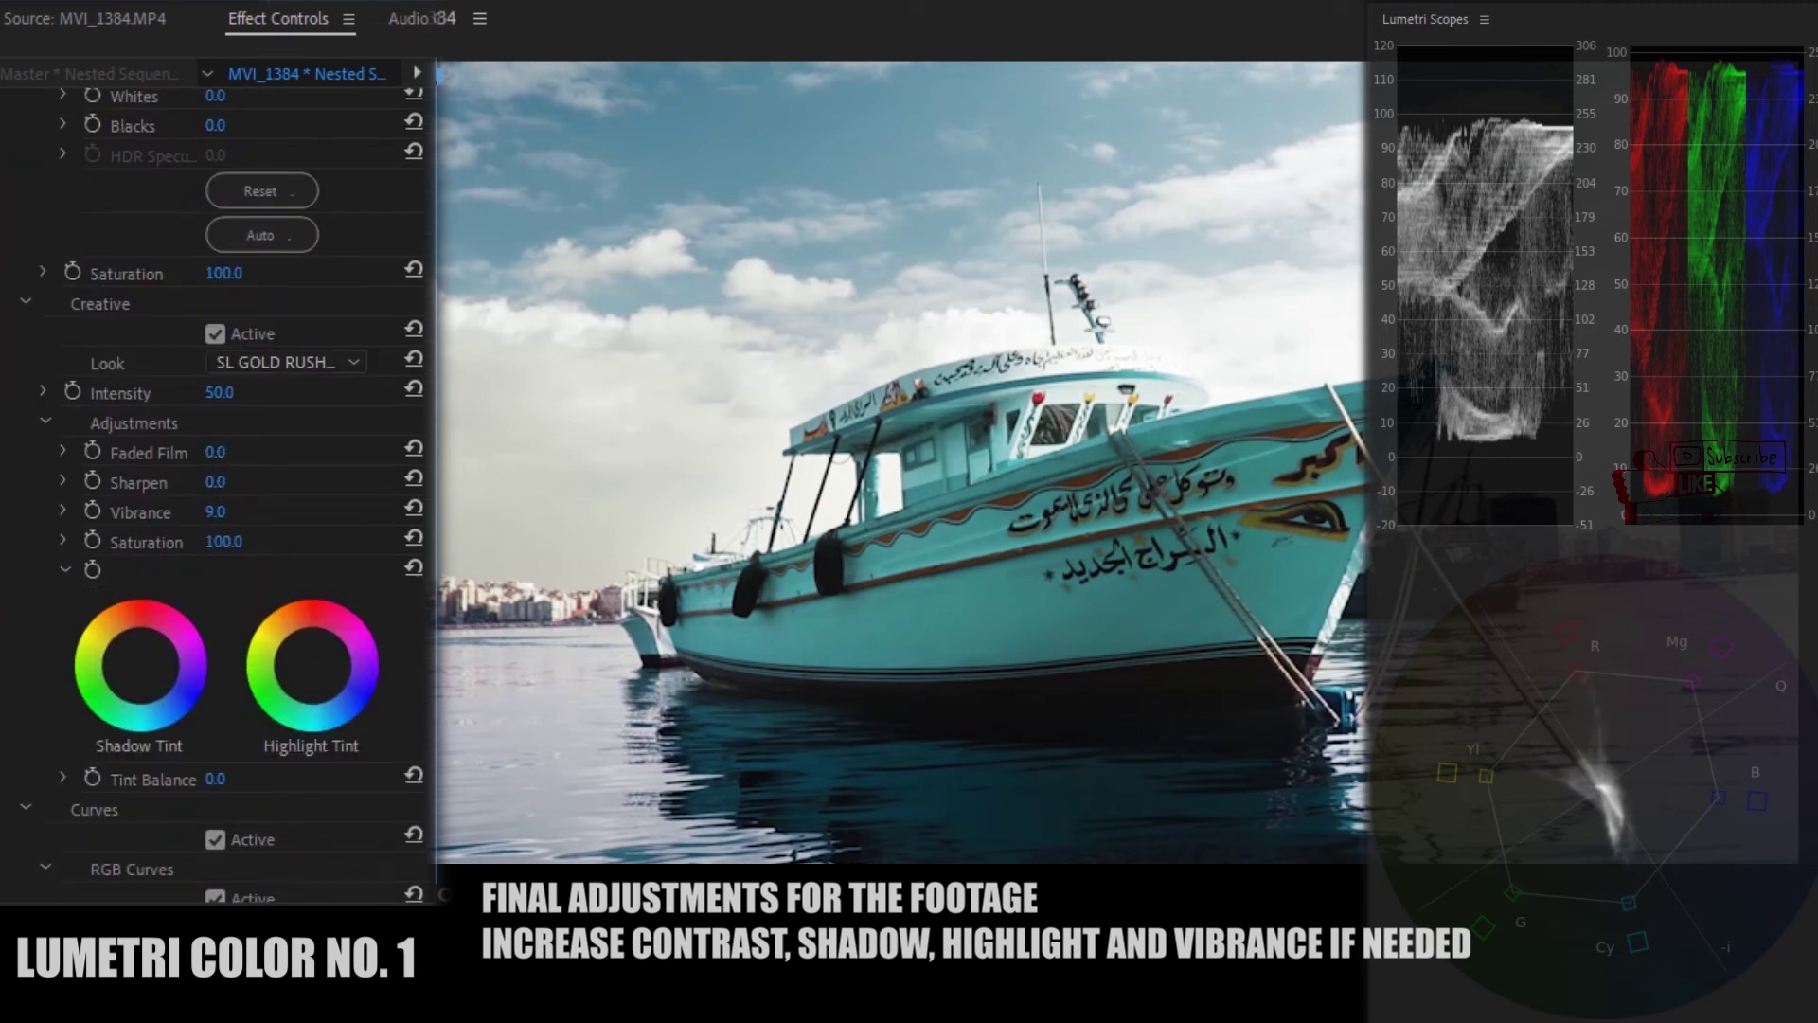
pyautogui.moveTo(216, 511); pyautogui.dragTo(256, 511)
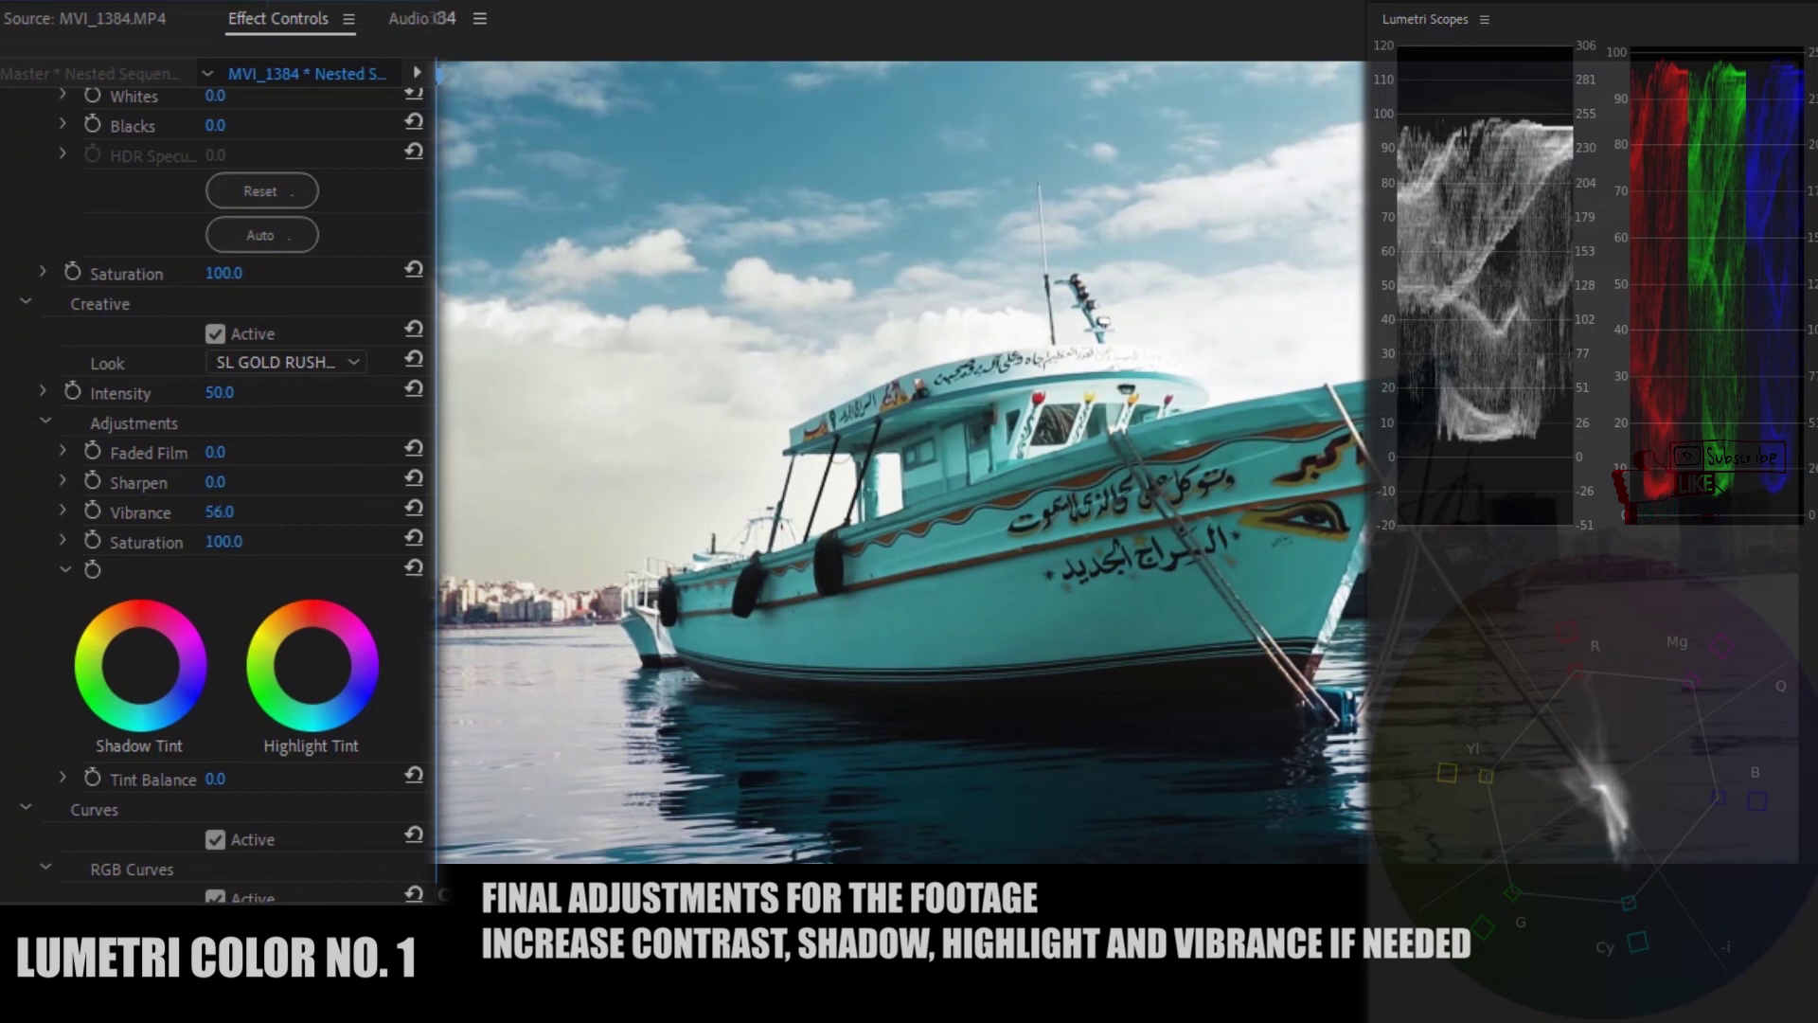
pyautogui.click(220, 512)
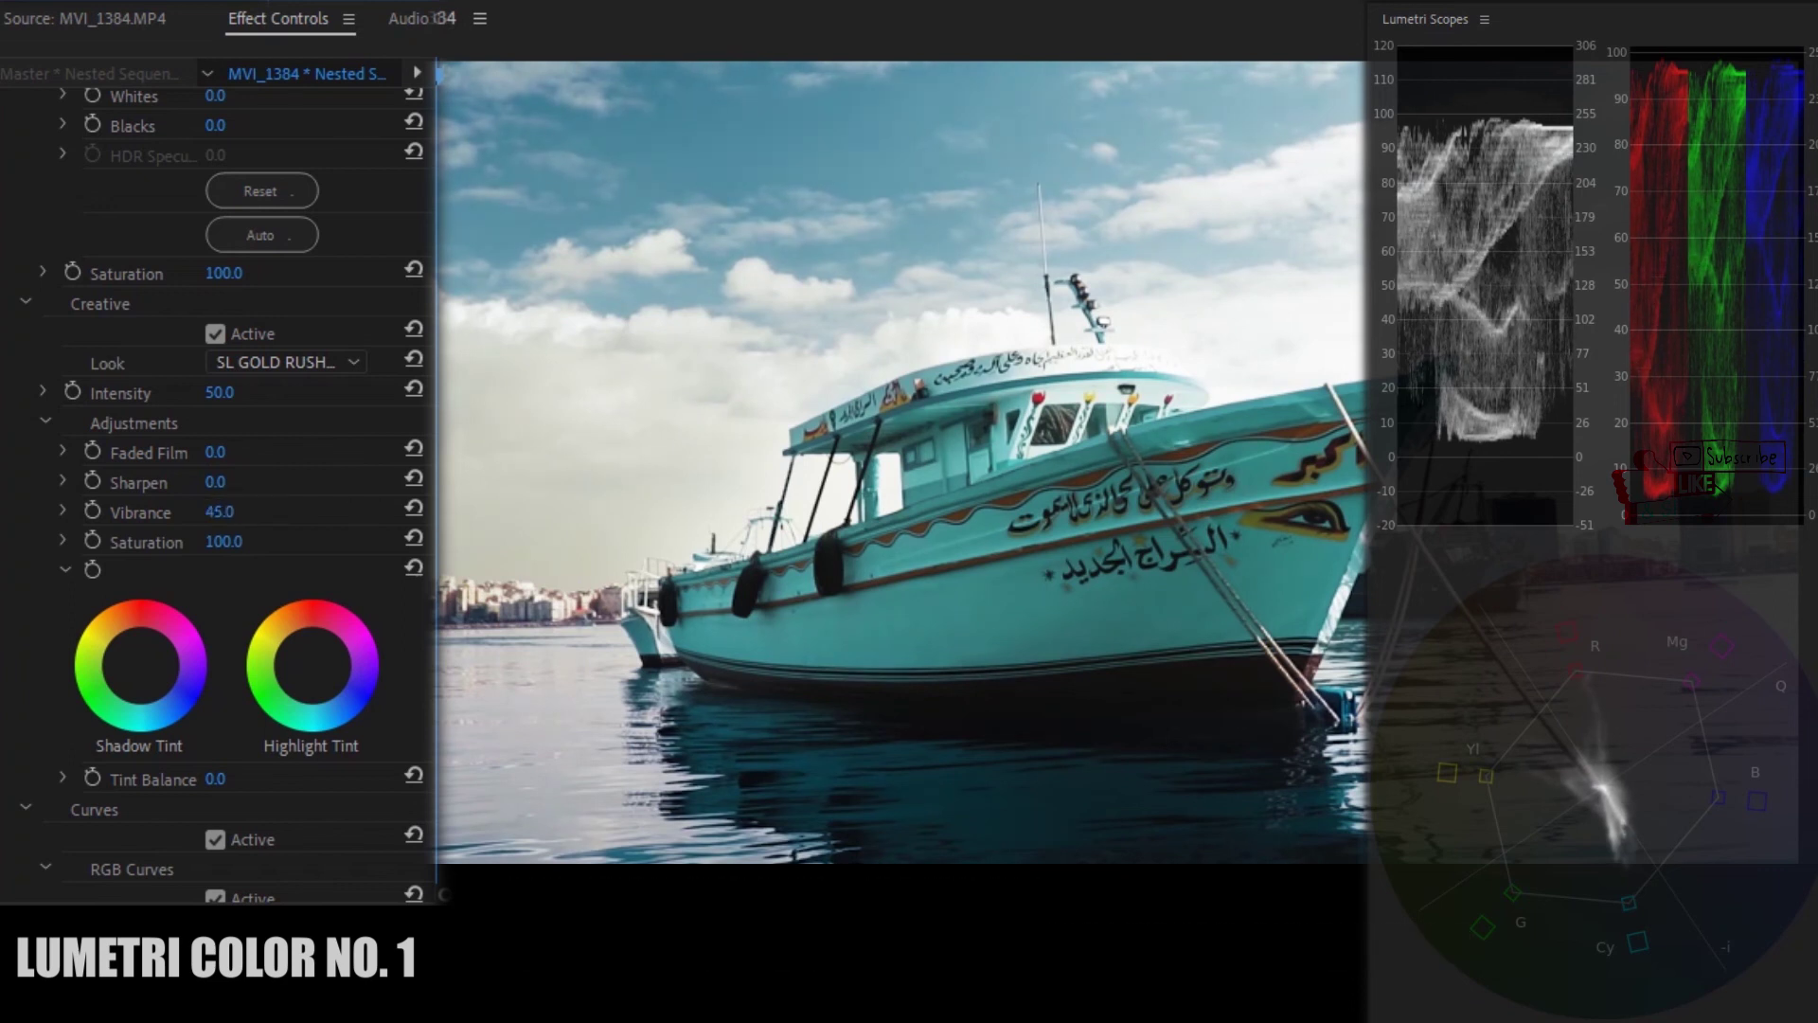